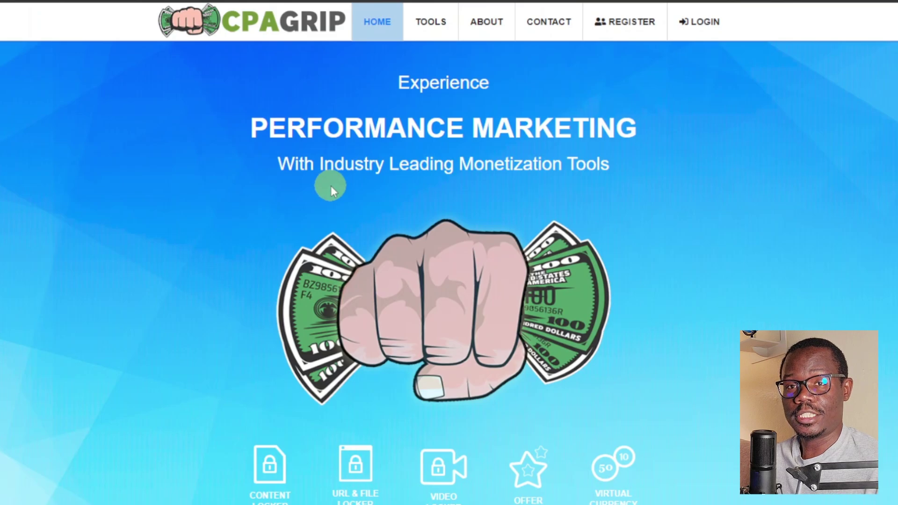
Look over the CPAGrip homepage, including its monetization tools and the Why CPAGrip section
{"action": "scroll", "coordinate": [331, 187], "scroll_direction": "down", "scroll_amount": 4}
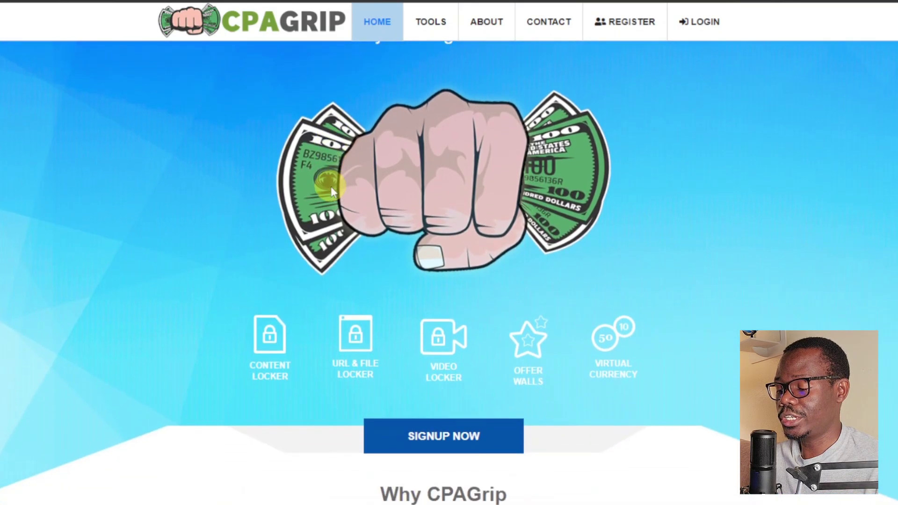
{"action": "scroll", "coordinate": [330, 187], "scroll_direction": "down", "scroll_amount": 4}
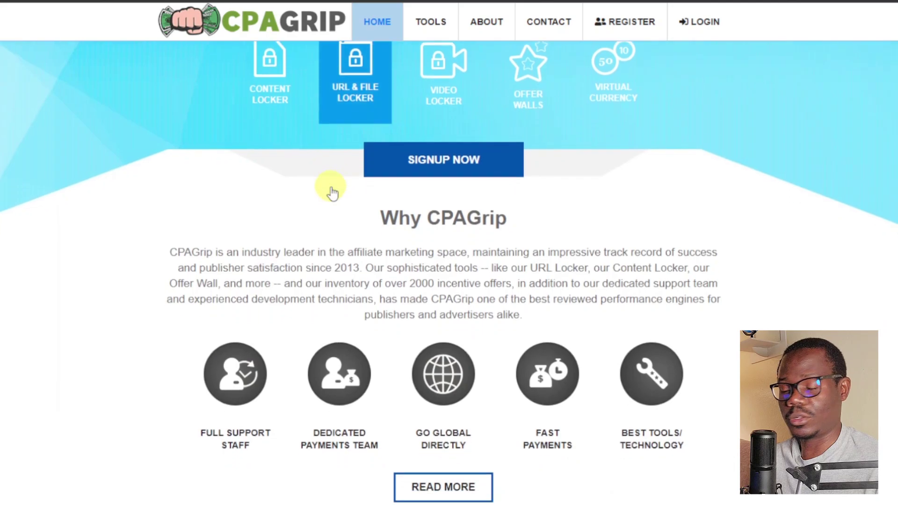
{"action": "scroll", "coordinate": [331, 189], "scroll_direction": "up", "scroll_amount": 7}
{"action": "scroll", "coordinate": [331, 189], "scroll_direction": "up", "scroll_amount": 2}
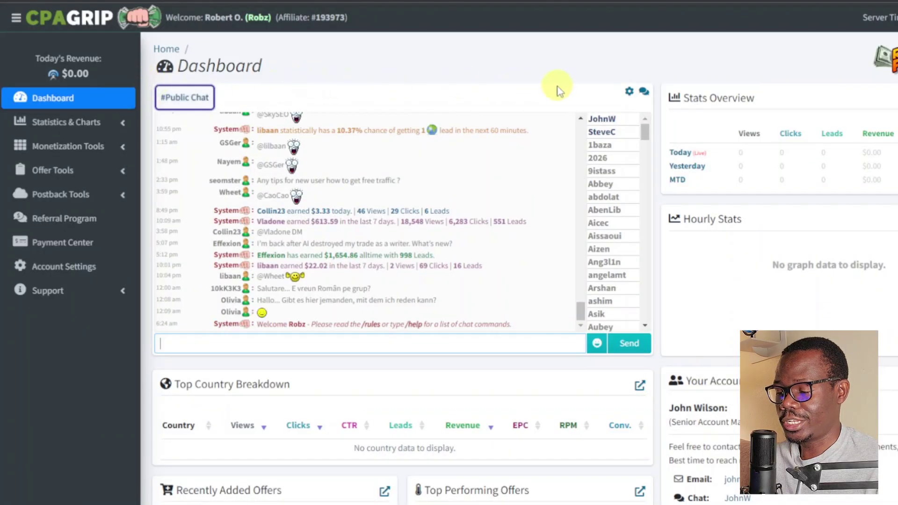
Start a new URL locker in CPAGrip's URL / File Lockers section, agreeing to the Terms of Service to reach the editor
{"action": "left_click", "coordinate": [495, 78]}
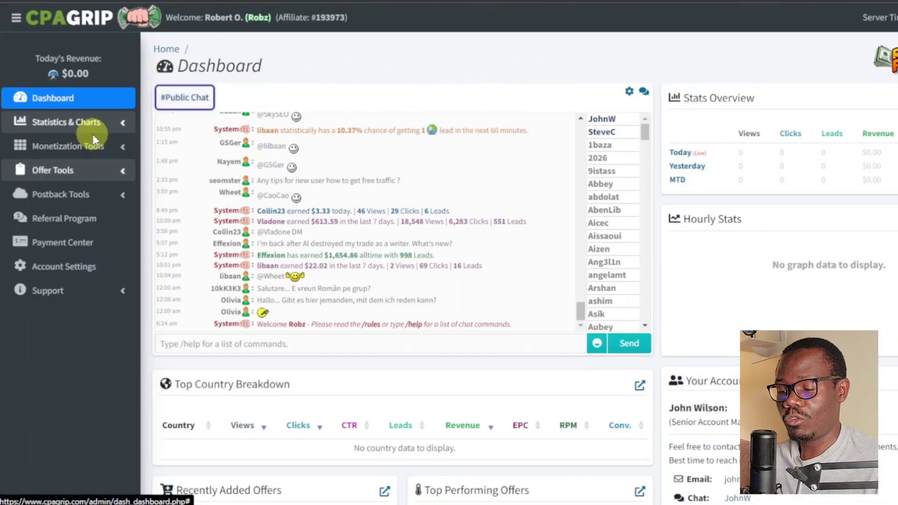
{"action": "left_click", "coordinate": [77, 149]}
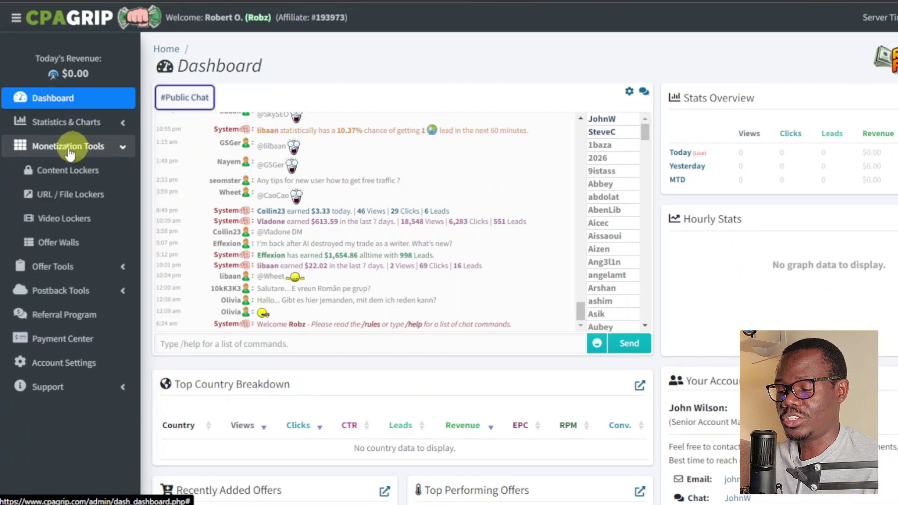
{"action": "left_click", "coordinate": [66, 203]}
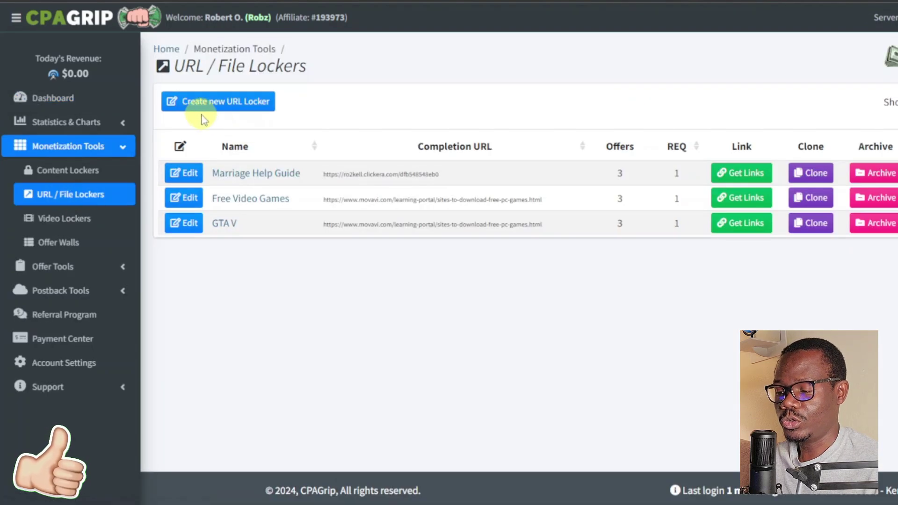
{"action": "left_click", "coordinate": [224, 112]}
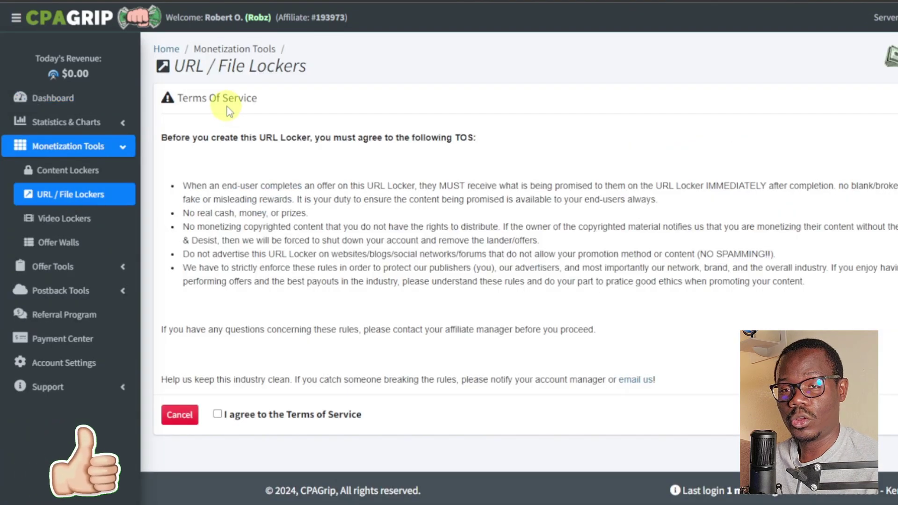
{"action": "left_click", "coordinate": [218, 414]}
{"action": "left_click", "coordinate": [857, 414]}
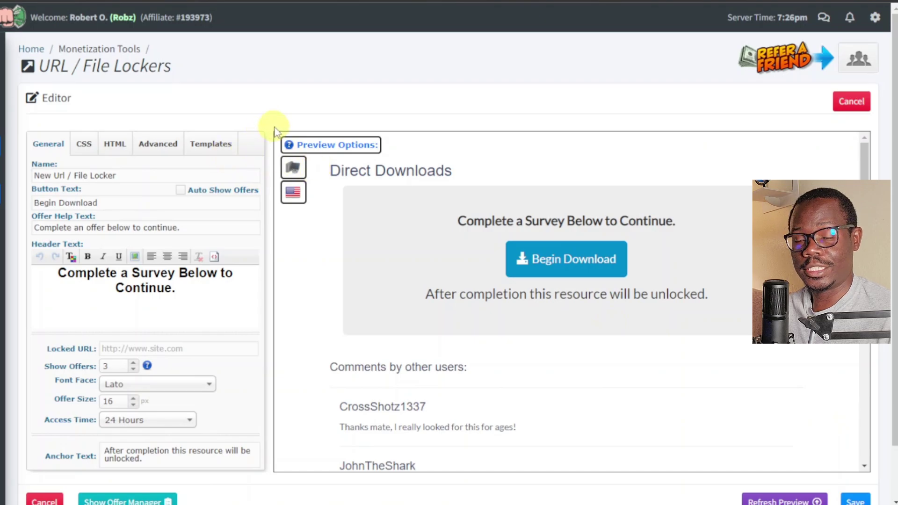
{"action": "scroll", "coordinate": [276, 131], "scroll_direction": "down", "scroll_amount": 2}
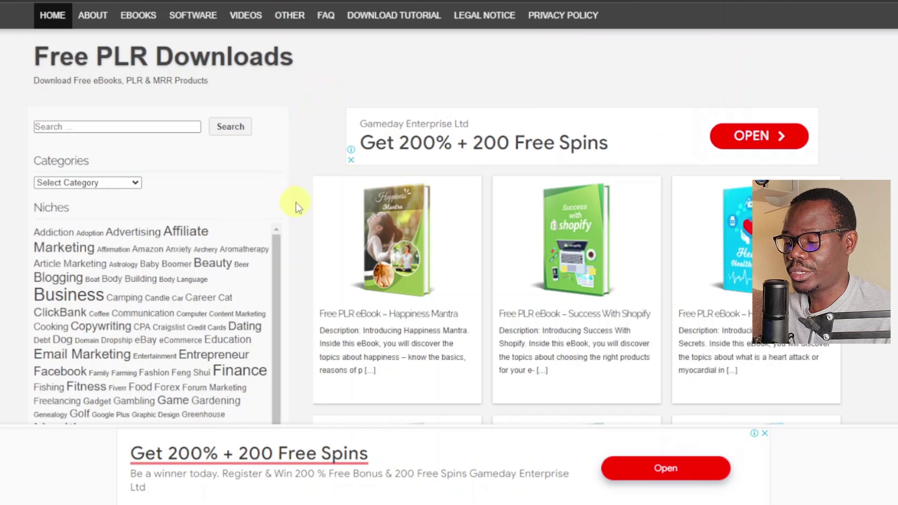
Browse the eBooks and niches on the Free PLR Downloads site and open the Dog niche
{"action": "scroll", "coordinate": [296, 204], "scroll_direction": "down", "scroll_amount": 3}
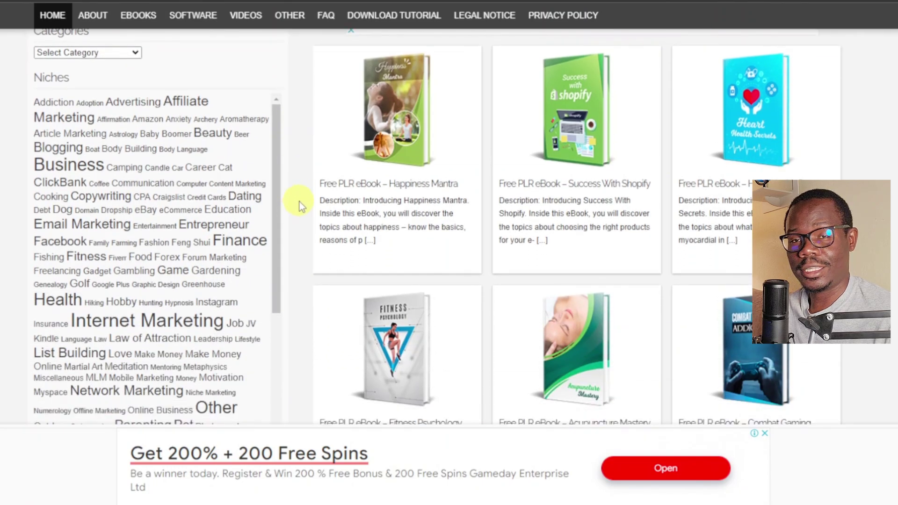
{"action": "scroll", "coordinate": [300, 206], "scroll_direction": "down", "scroll_amount": 4}
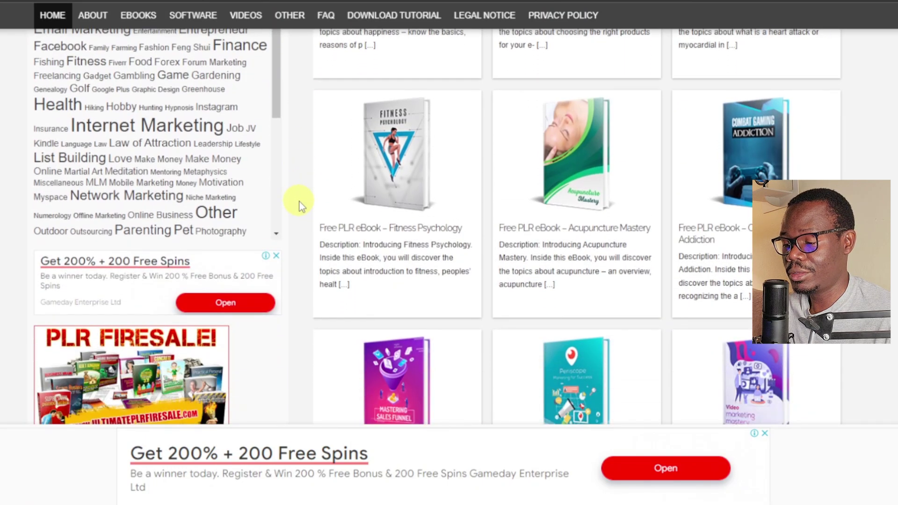
{"action": "scroll", "coordinate": [300, 206], "scroll_direction": "up", "scroll_amount": 5}
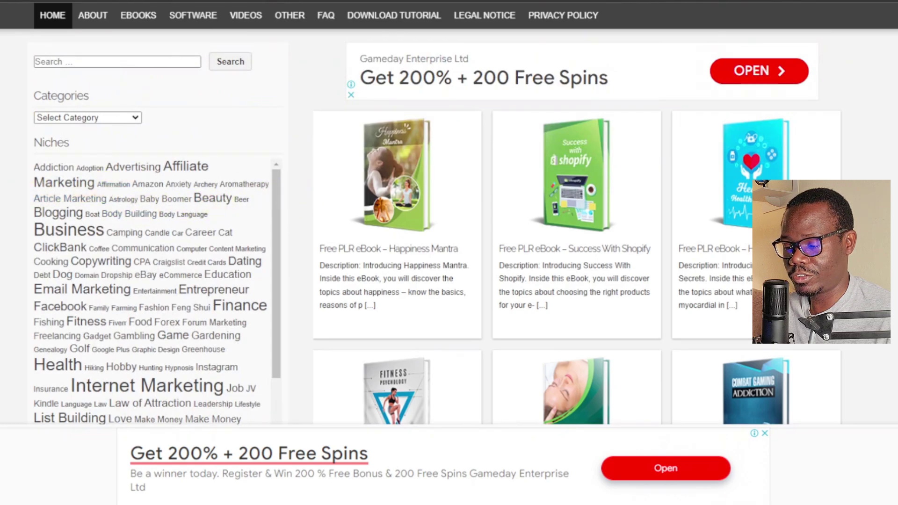
{"action": "scroll", "coordinate": [28, 202], "scroll_direction": "down", "scroll_amount": 1}
{"action": "scroll", "coordinate": [94, 197], "scroll_direction": "down", "scroll_amount": 3}
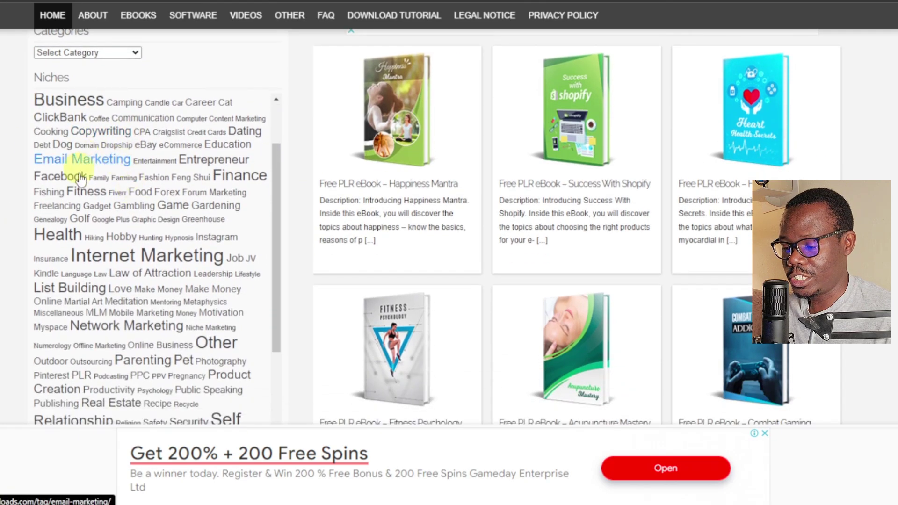
{"action": "scroll", "coordinate": [96, 202], "scroll_direction": "down", "scroll_amount": 3}
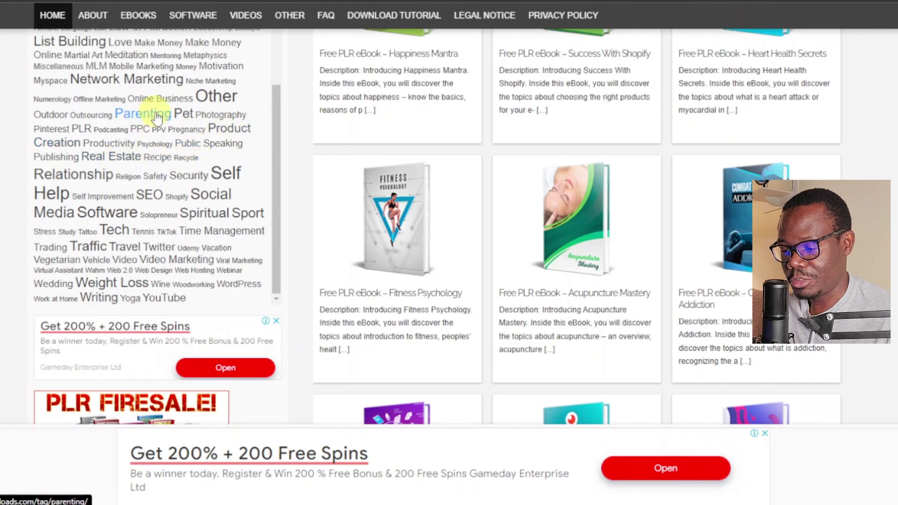
{"action": "scroll", "coordinate": [123, 232], "scroll_direction": "up", "scroll_amount": 3}
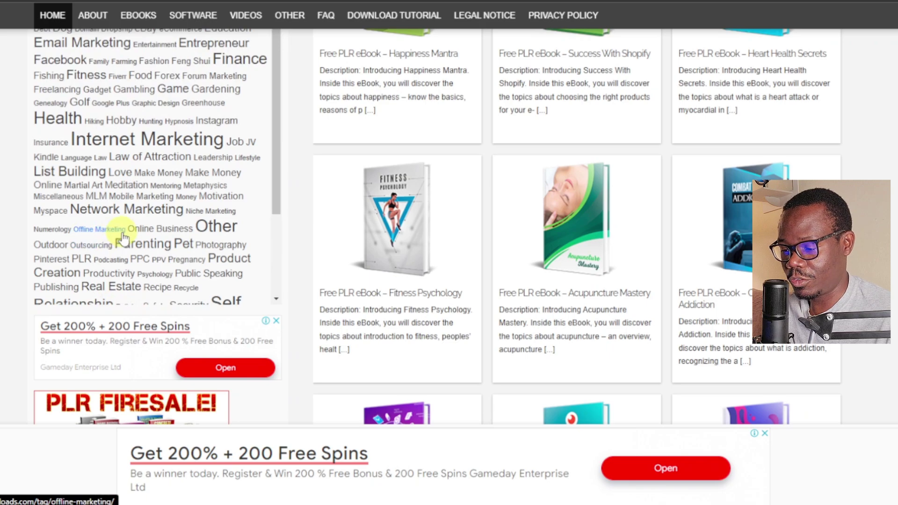
{"action": "scroll", "coordinate": [123, 236], "scroll_direction": "up", "scroll_amount": 1}
{"action": "left_click", "coordinate": [64, 84]}
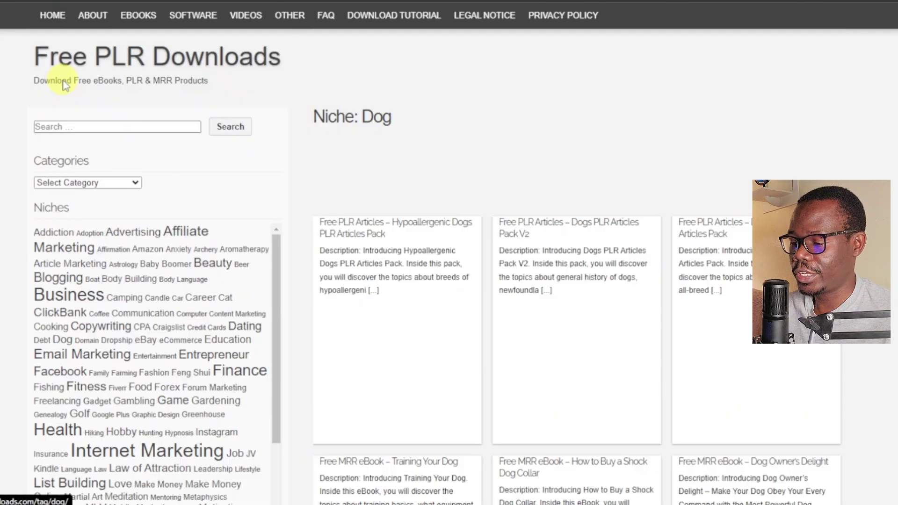
Look through the Dog niche products and open the Free MRR eBook – Training Your Dog page, dismissing the ad
{"action": "scroll", "coordinate": [463, 221], "scroll_direction": "down", "scroll_amount": 3}
{"action": "scroll", "coordinate": [315, 236], "scroll_direction": "down", "scroll_amount": 5}
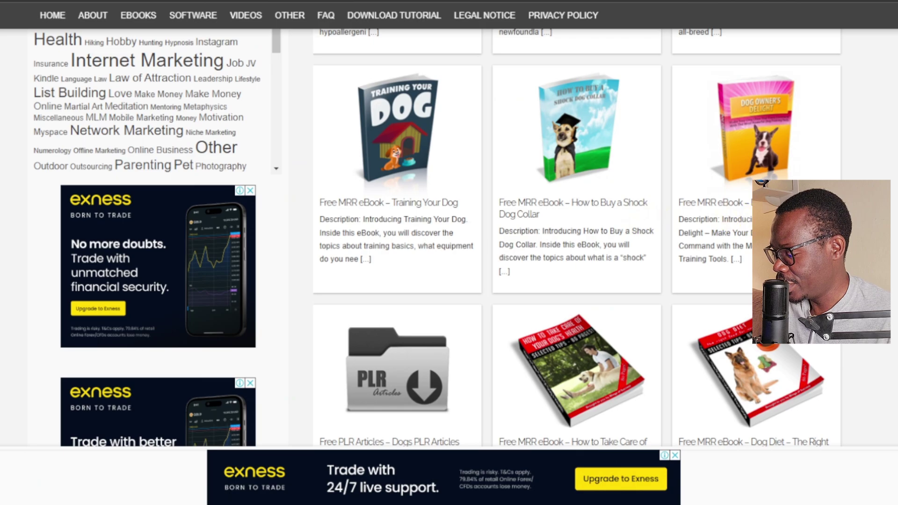
{"action": "scroll", "coordinate": [552, 278], "scroll_direction": "down", "scroll_amount": 4}
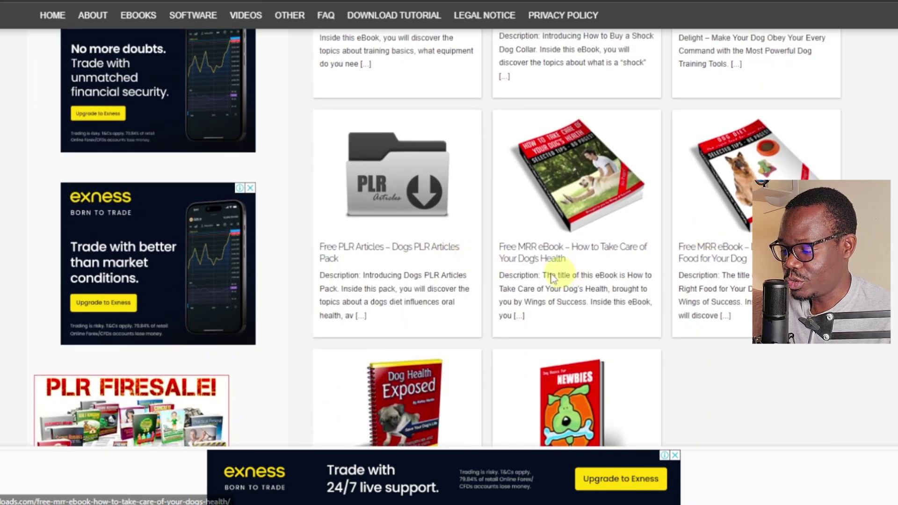
{"action": "scroll", "coordinate": [468, 262], "scroll_direction": "up", "scroll_amount": 5}
{"action": "left_click", "coordinate": [395, 135]}
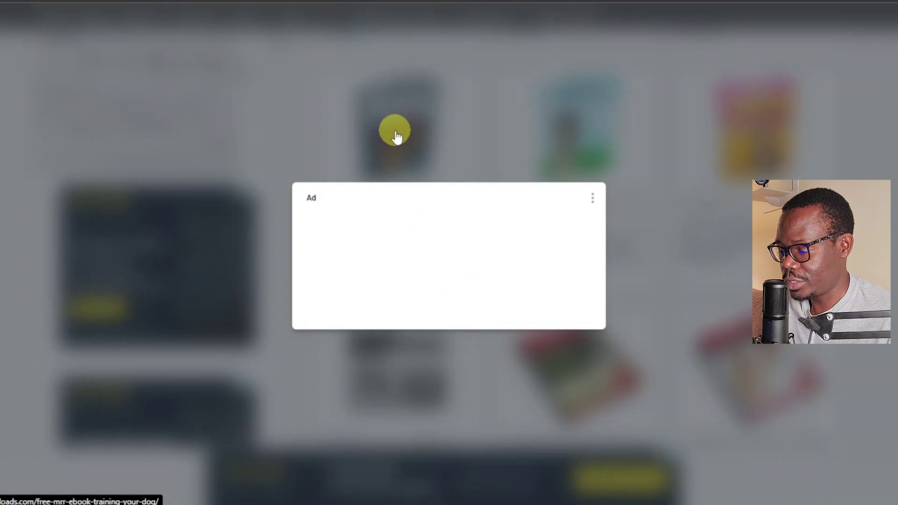
{"action": "left_click", "coordinate": [479, 302]}
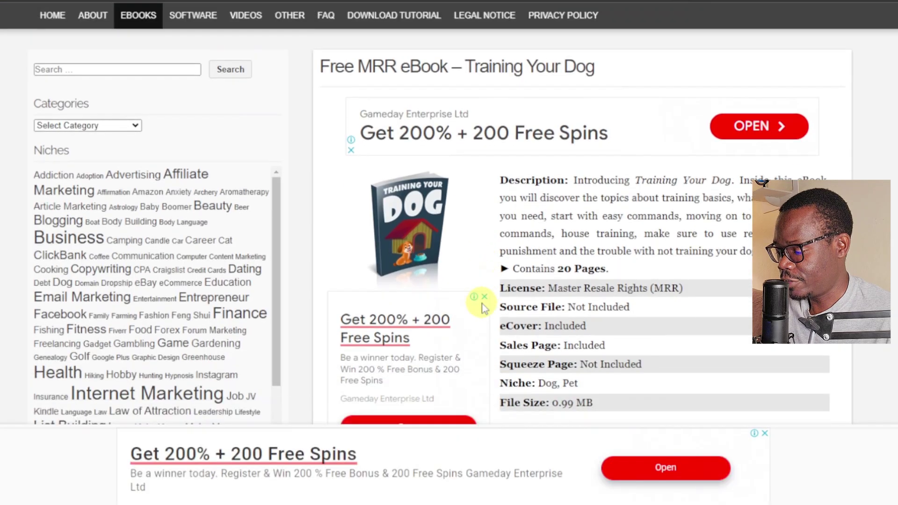
Review the Training Your Dog eBook's description and license details and download its package
{"action": "scroll", "coordinate": [482, 303], "scroll_direction": "down", "scroll_amount": 3}
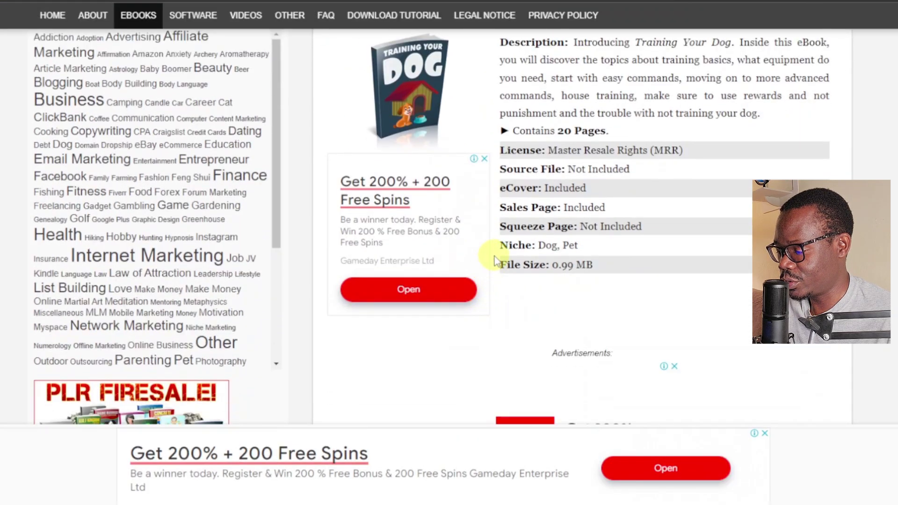
{"action": "scroll", "coordinate": [496, 252], "scroll_direction": "down", "scroll_amount": 2}
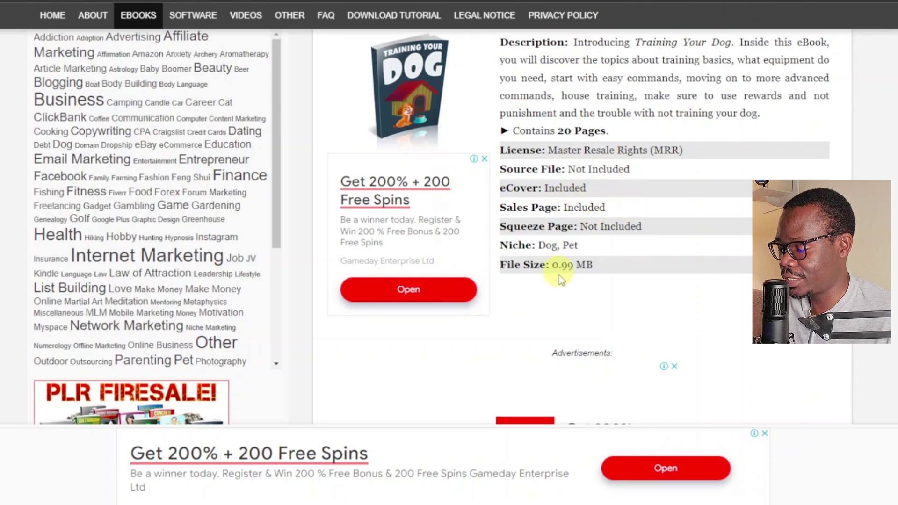
{"action": "scroll", "coordinate": [573, 271], "scroll_direction": "down", "scroll_amount": 7}
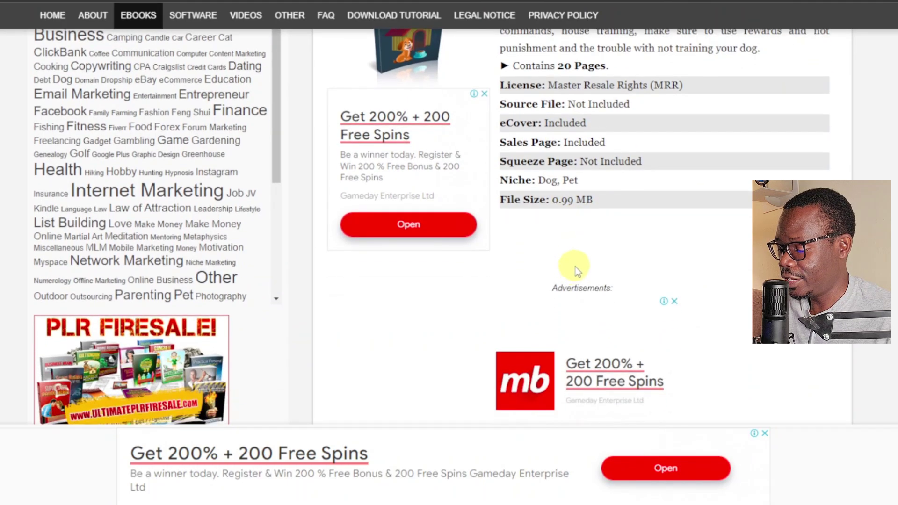
{"action": "scroll", "coordinate": [574, 267], "scroll_direction": "down", "scroll_amount": 5}
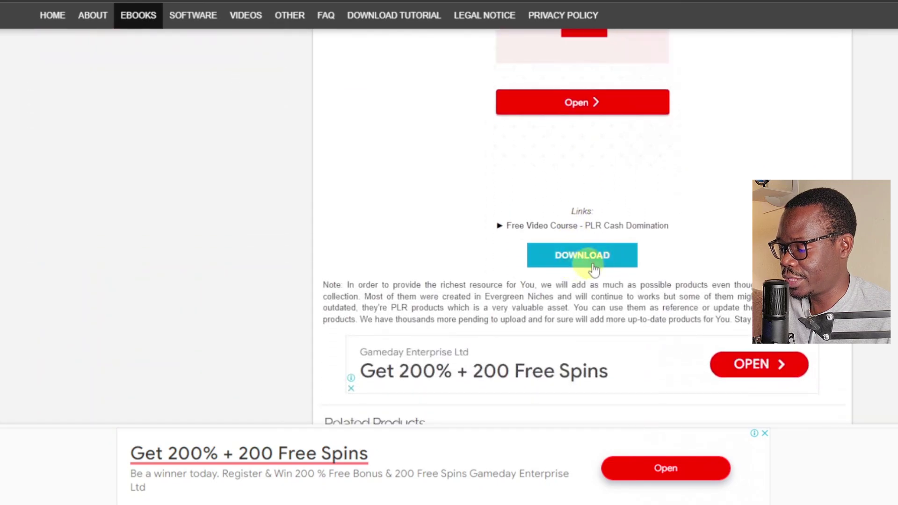
{"action": "left_click", "coordinate": [588, 264]}
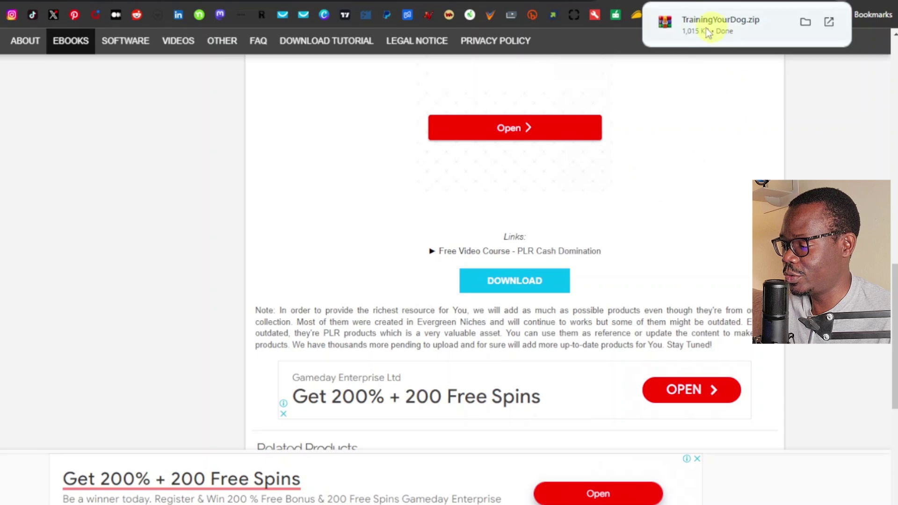
Open the downloaded TrainingYourDog.zip and extract Training Your Dog.pdf from its TrainingYourDog folder to the Downloads folder
{"action": "left_click", "coordinate": [718, 31]}
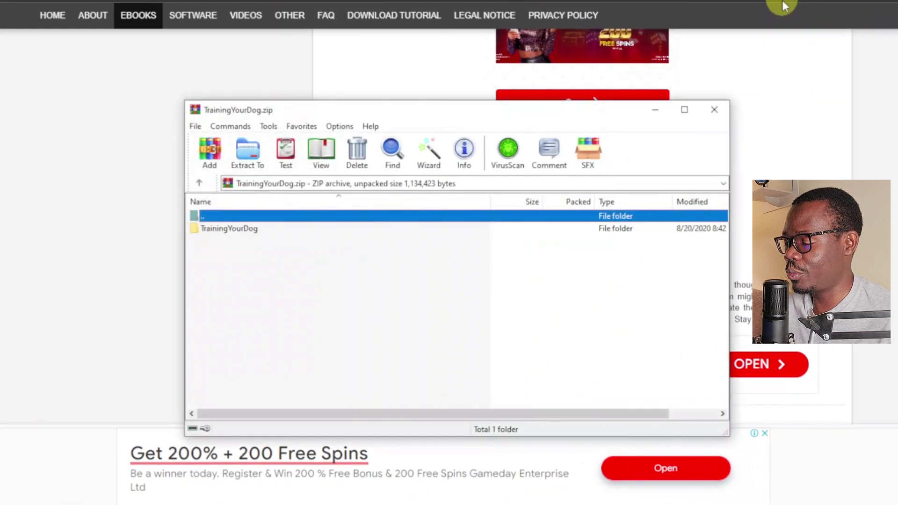
{"action": "double_click", "coordinate": [239, 229]}
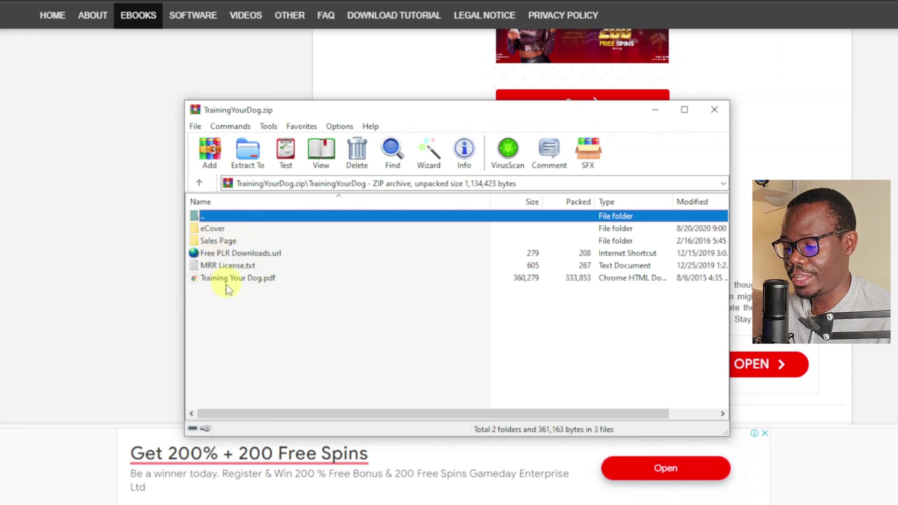
{"action": "left_click", "coordinate": [225, 280]}
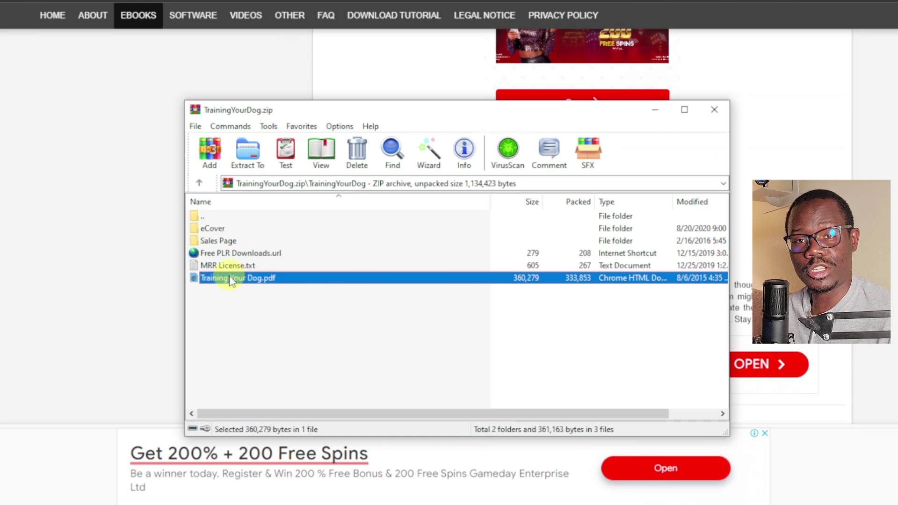
{"action": "right_click", "coordinate": [230, 279]}
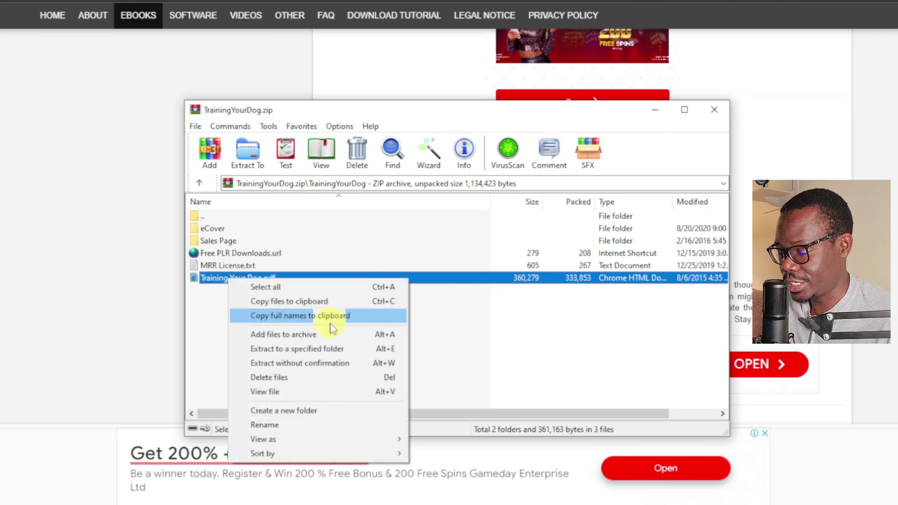
{"action": "left_click", "coordinate": [301, 349]}
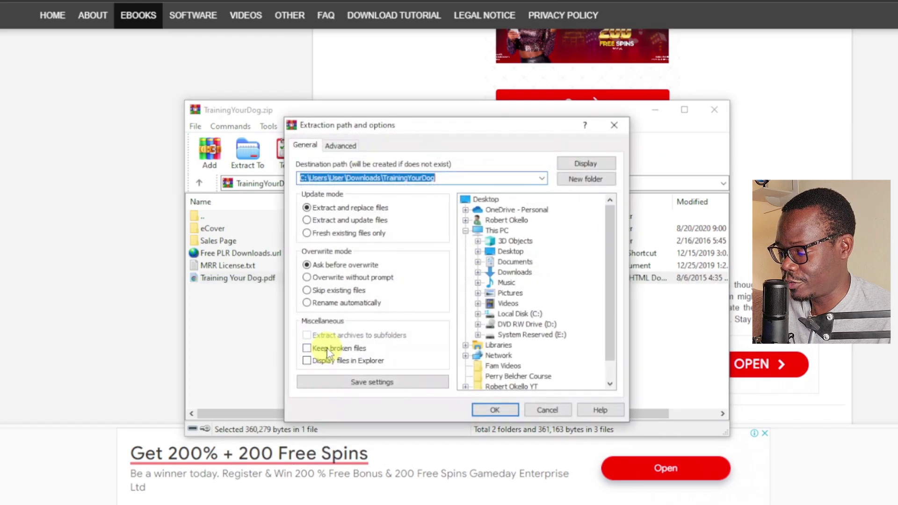
{"action": "left_click", "coordinate": [514, 272]}
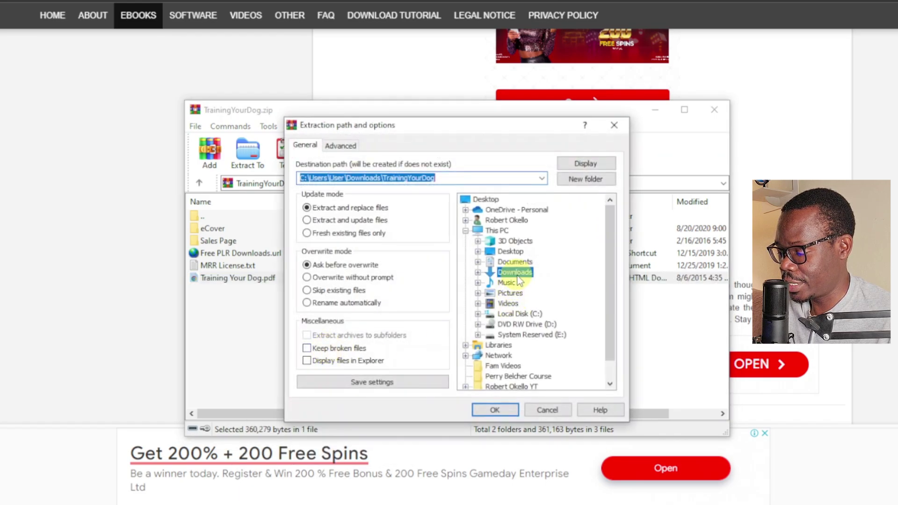
{"action": "left_click", "coordinate": [495, 409]}
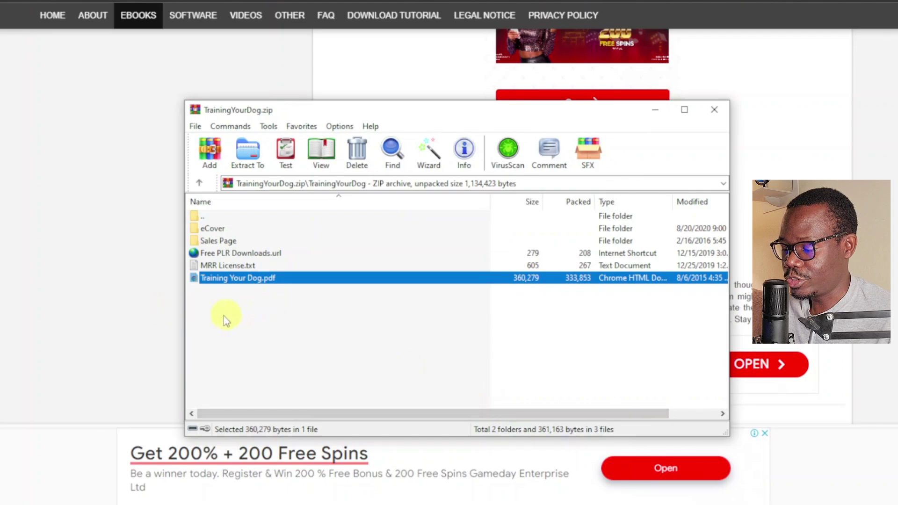
Open the archive's eCover folder and preview two of the eBook cover images, starting with 1.jpg
{"action": "double_click", "coordinate": [213, 230]}
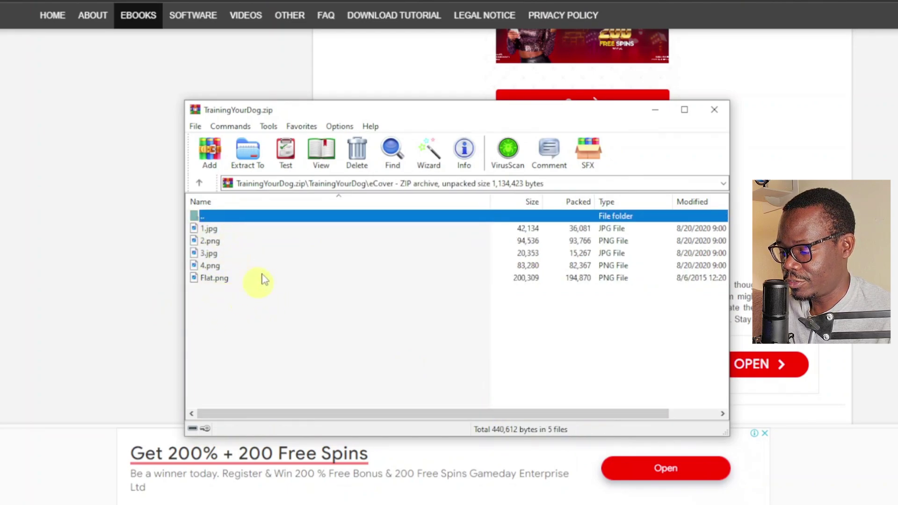
{"action": "double_click", "coordinate": [213, 229]}
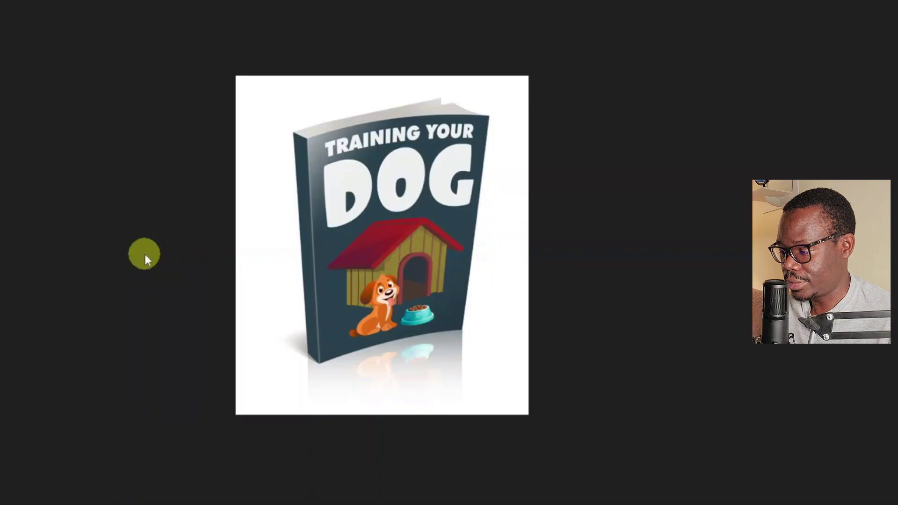
{"action": "key", "text": "Escape"}
{"action": "double_click", "coordinate": [147, 270]}
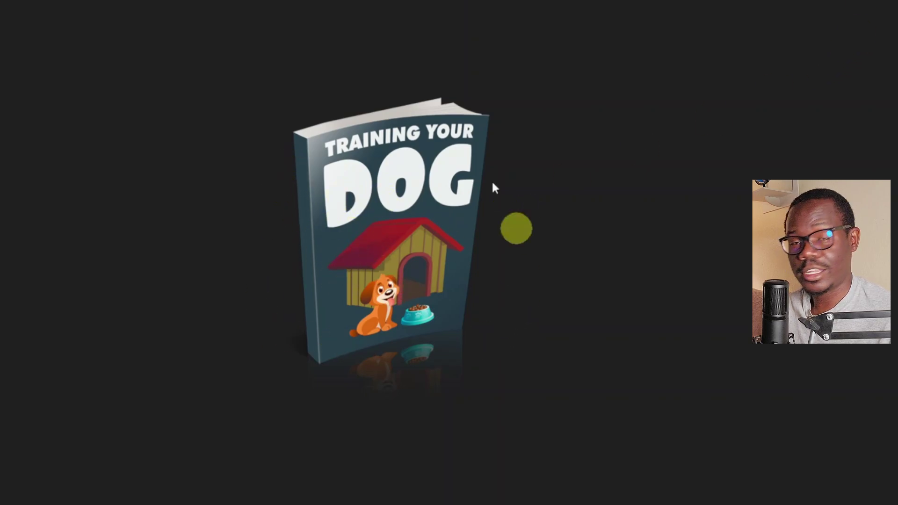
Close the cover preview, extract 2.png from the archive's eCover folder to the Downloads folder, and close the archive
{"action": "key", "text": "alt+F4"}
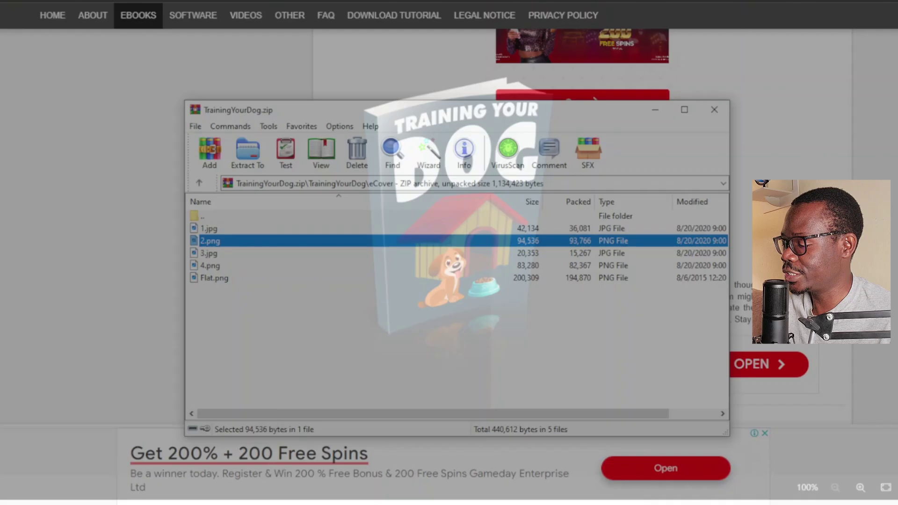
{"action": "right_click", "coordinate": [207, 249]}
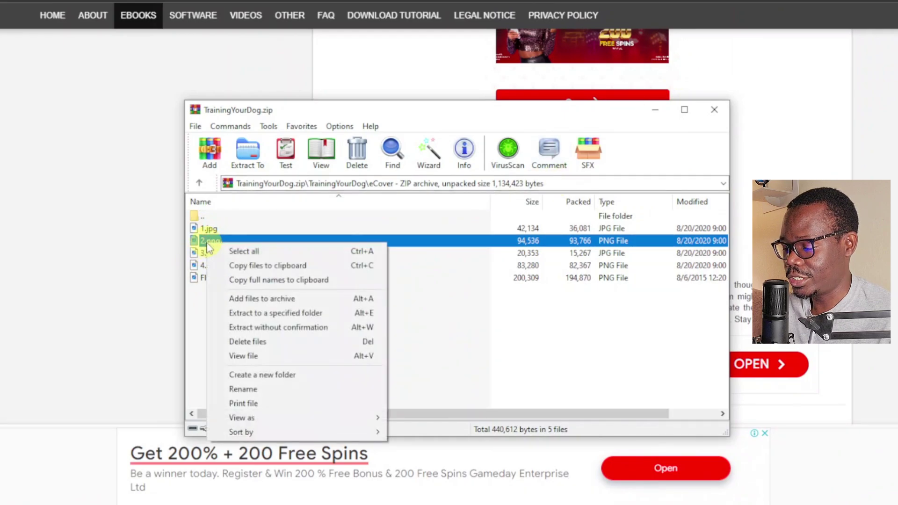
{"action": "left_click", "coordinate": [300, 314]}
{"action": "left_click", "coordinate": [527, 274]}
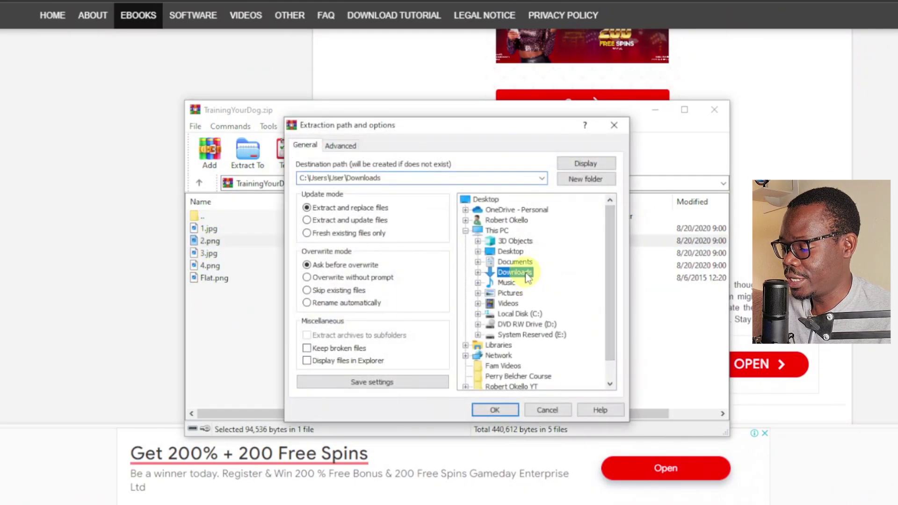
{"action": "left_click", "coordinate": [497, 409]}
{"action": "left_click", "coordinate": [706, 120]}
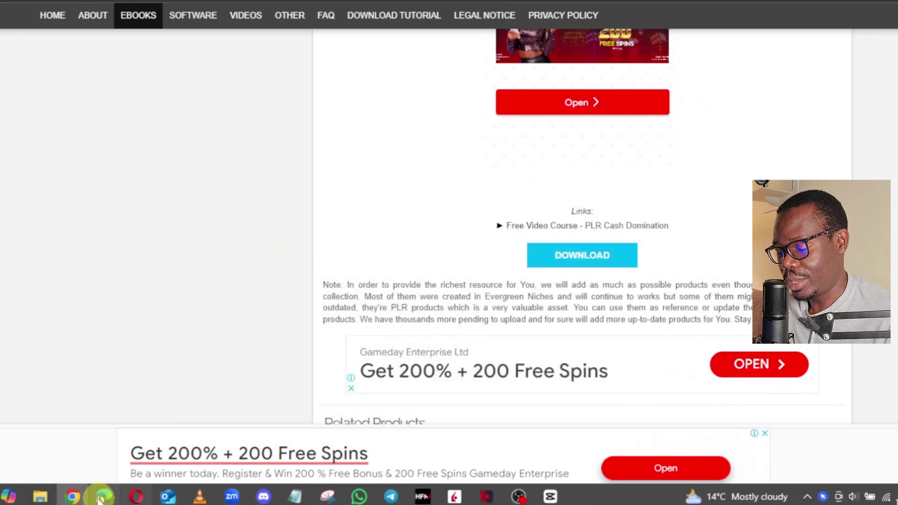
Open Training Your Dog.pdf from the Downloads folder in File Explorer
{"action": "mouse_move", "coordinate": [73, 497]}
{"action": "left_click", "coordinate": [41, 497]}
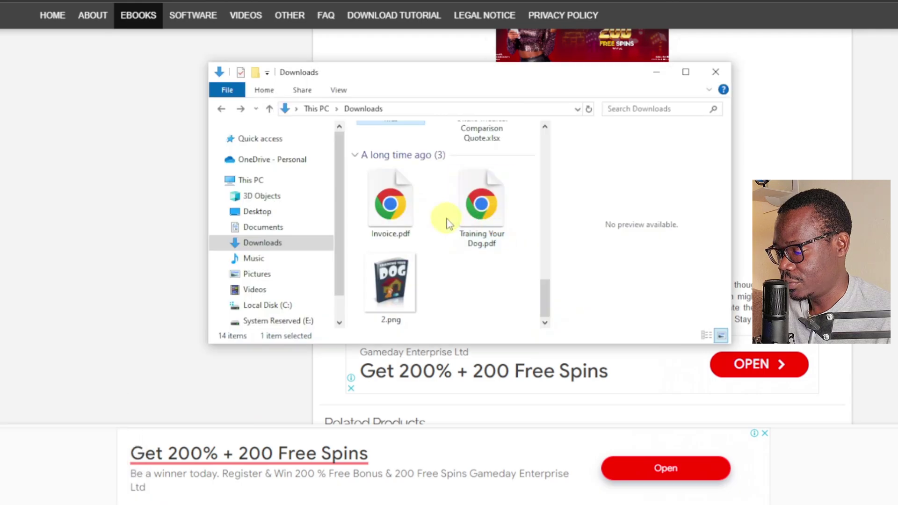
{"action": "double_click", "coordinate": [487, 211]}
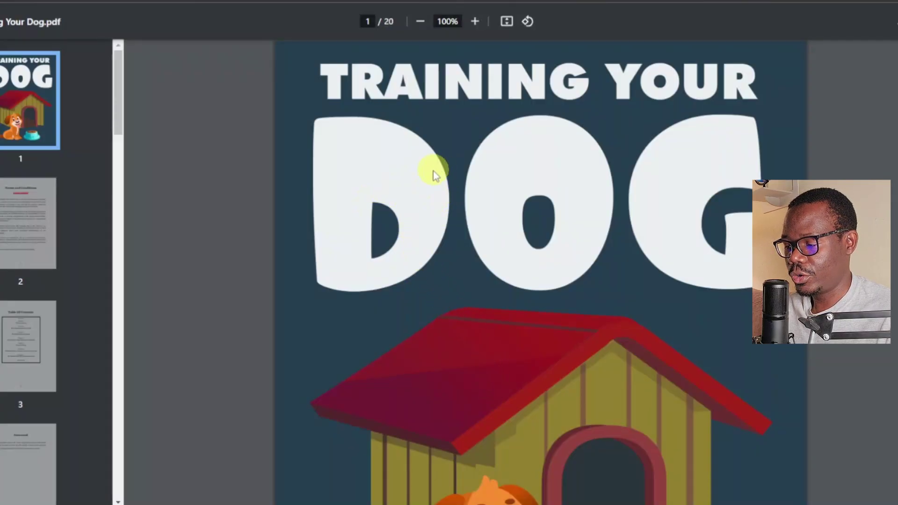
Skim the Training Your Dog eBook from the cover through the legal notice, table of contents and first three chapters
{"action": "scroll", "coordinate": [430, 171], "scroll_direction": "down", "scroll_amount": 3}
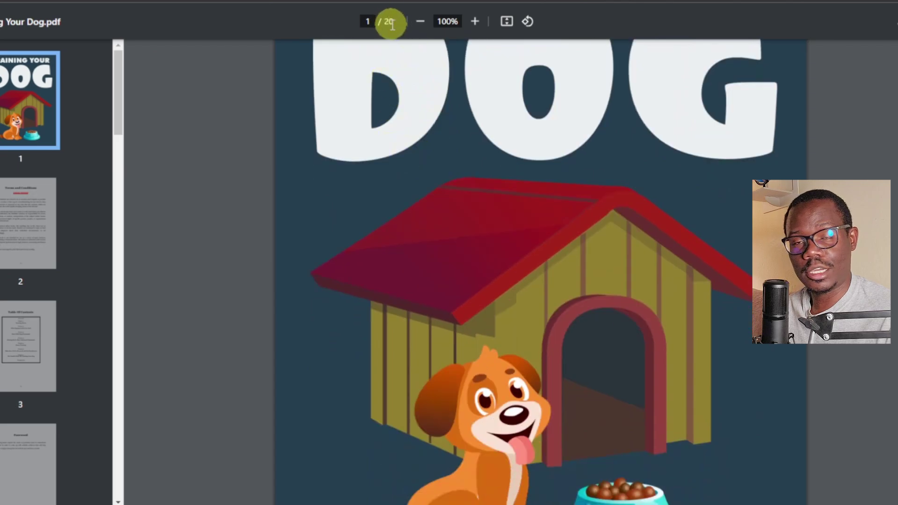
{"action": "scroll", "coordinate": [395, 168], "scroll_direction": "down", "scroll_amount": 4}
{"action": "scroll", "coordinate": [396, 173], "scroll_direction": "down", "scroll_amount": 15}
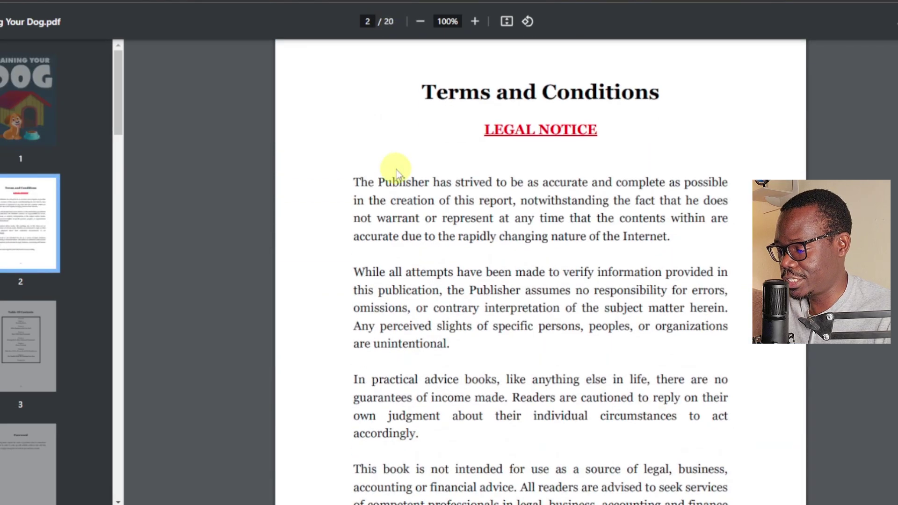
{"action": "scroll", "coordinate": [399, 166], "scroll_direction": "down", "scroll_amount": 10}
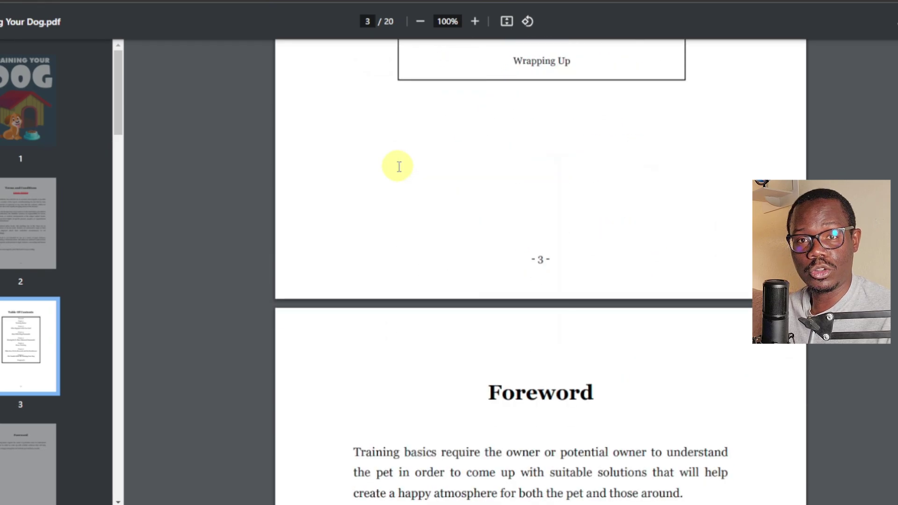
{"action": "scroll", "coordinate": [399, 166], "scroll_direction": "down", "scroll_amount": 12}
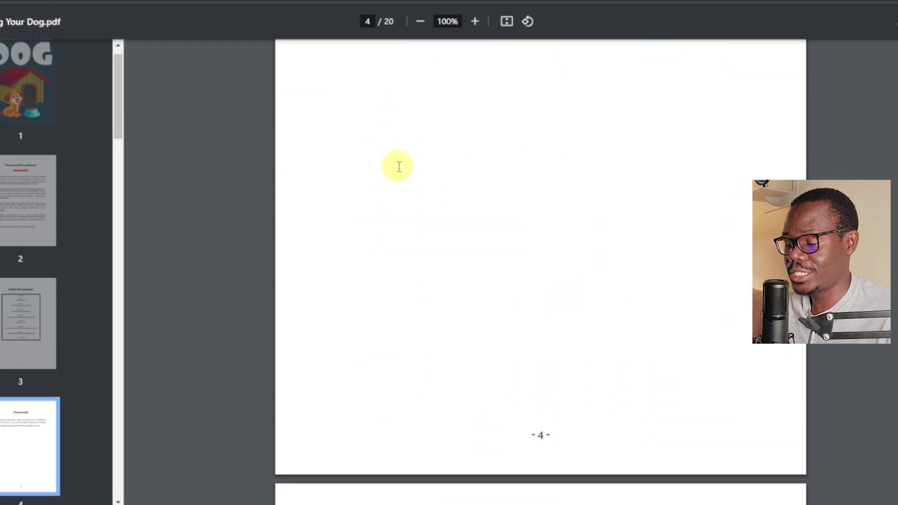
{"action": "scroll", "coordinate": [399, 167], "scroll_direction": "down", "scroll_amount": 12}
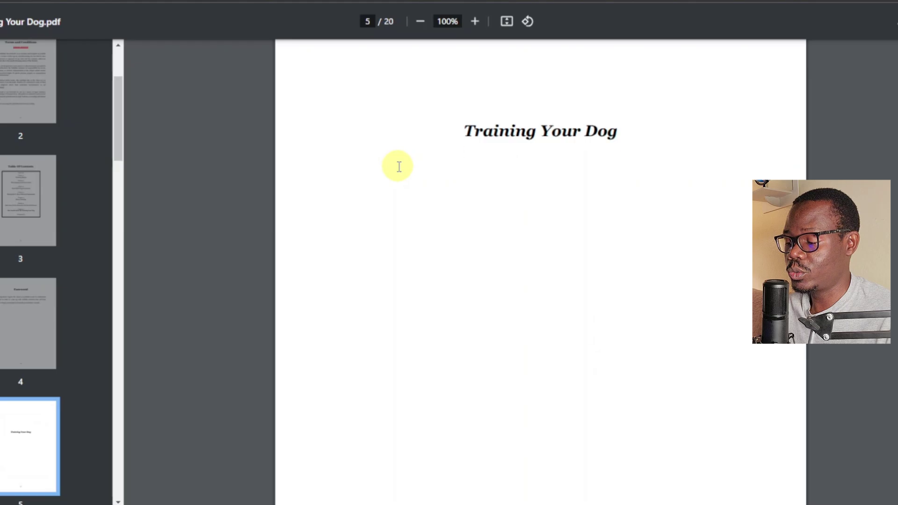
{"action": "scroll", "coordinate": [399, 167], "scroll_direction": "down", "scroll_amount": 12}
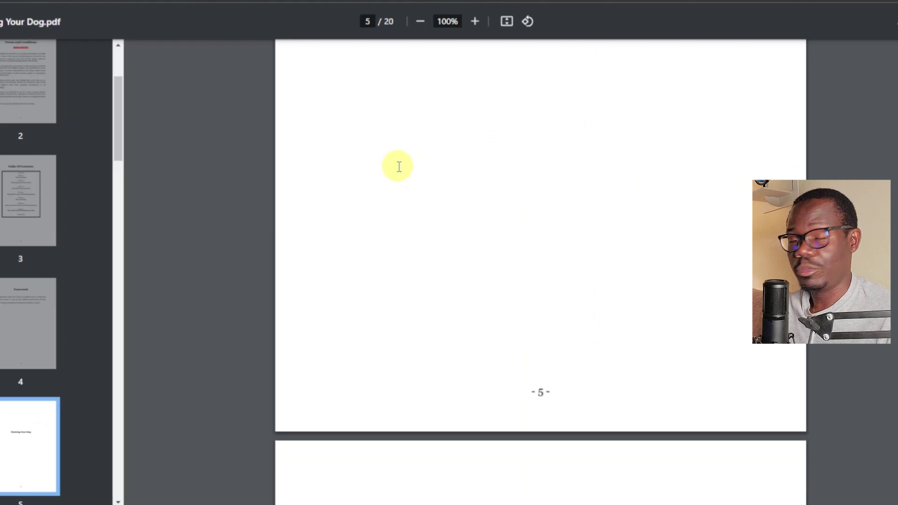
{"action": "scroll", "coordinate": [399, 166], "scroll_direction": "down", "scroll_amount": 15}
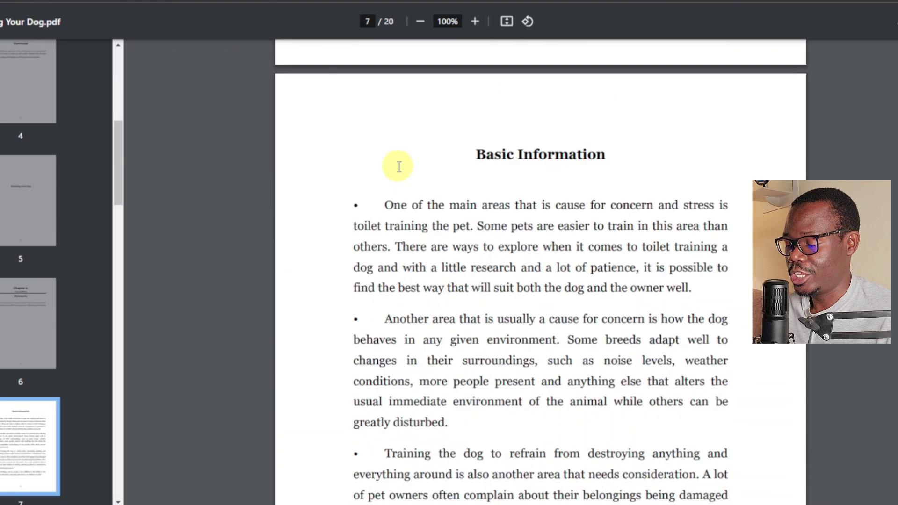
{"action": "scroll", "coordinate": [399, 166], "scroll_direction": "down", "scroll_amount": 4}
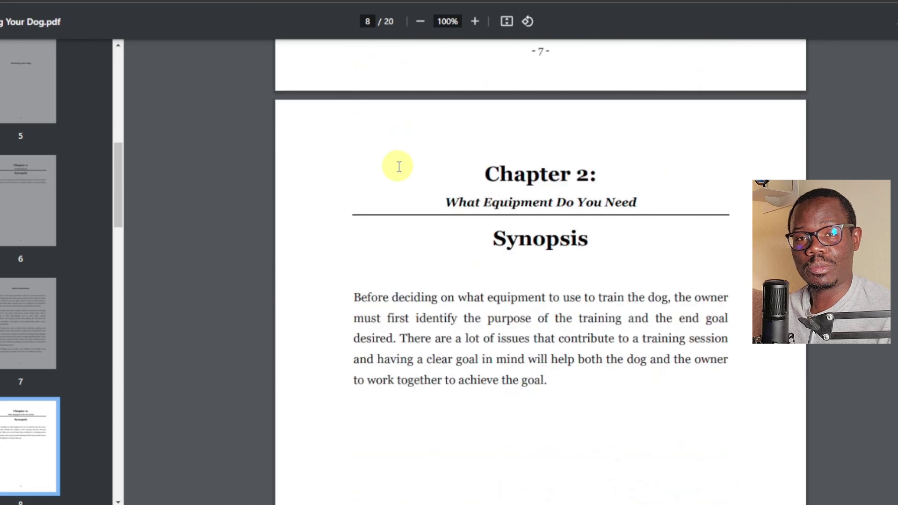
{"action": "scroll", "coordinate": [399, 167], "scroll_direction": "down", "scroll_amount": 15}
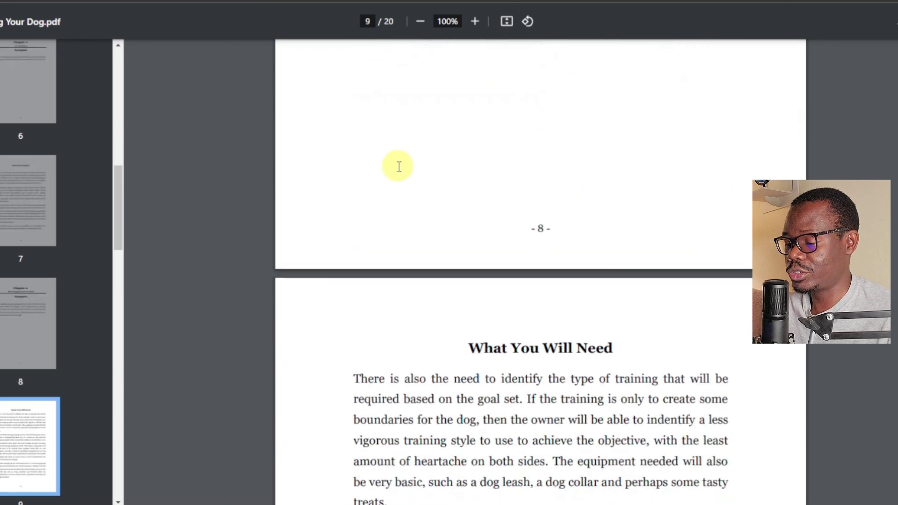
{"action": "scroll", "coordinate": [399, 167], "scroll_direction": "down", "scroll_amount": 10}
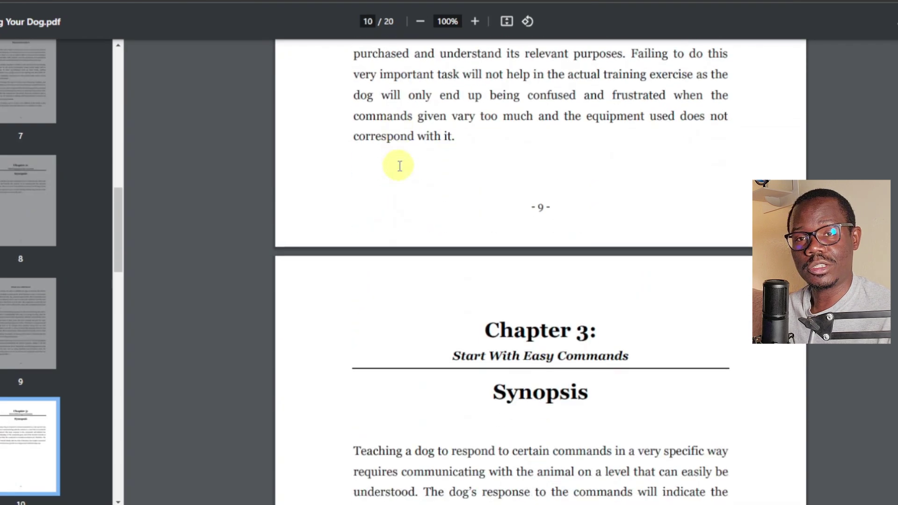
{"action": "scroll", "coordinate": [399, 166], "scroll_direction": "down", "scroll_amount": 9}
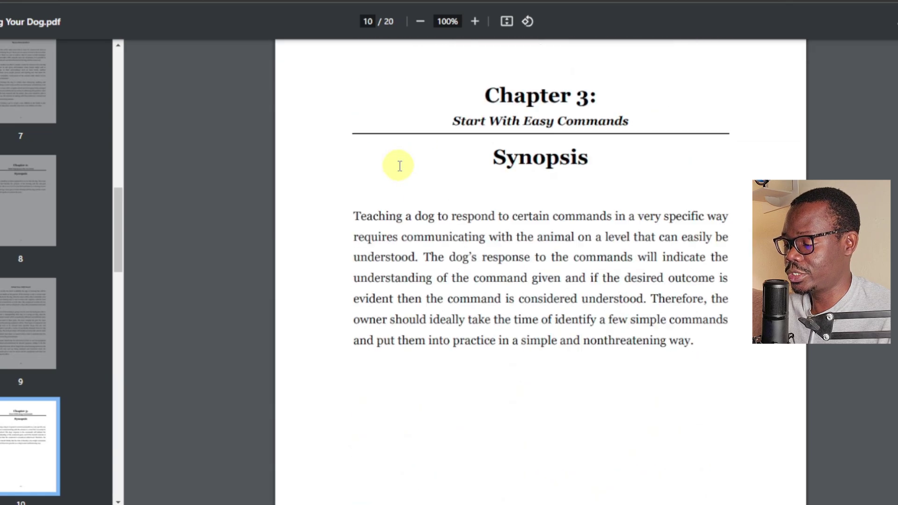
{"action": "scroll", "coordinate": [399, 167], "scroll_direction": "down", "scroll_amount": 16}
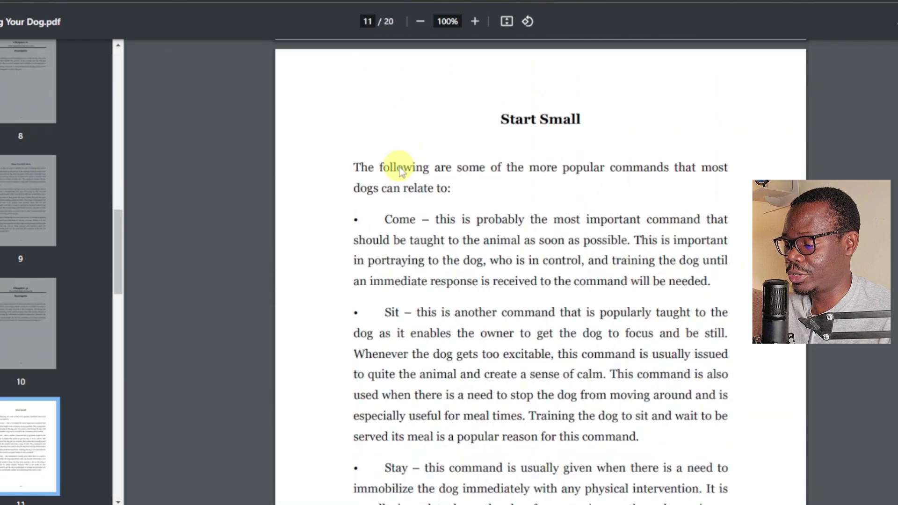
{"action": "scroll", "coordinate": [400, 167], "scroll_direction": "down", "scroll_amount": 5}
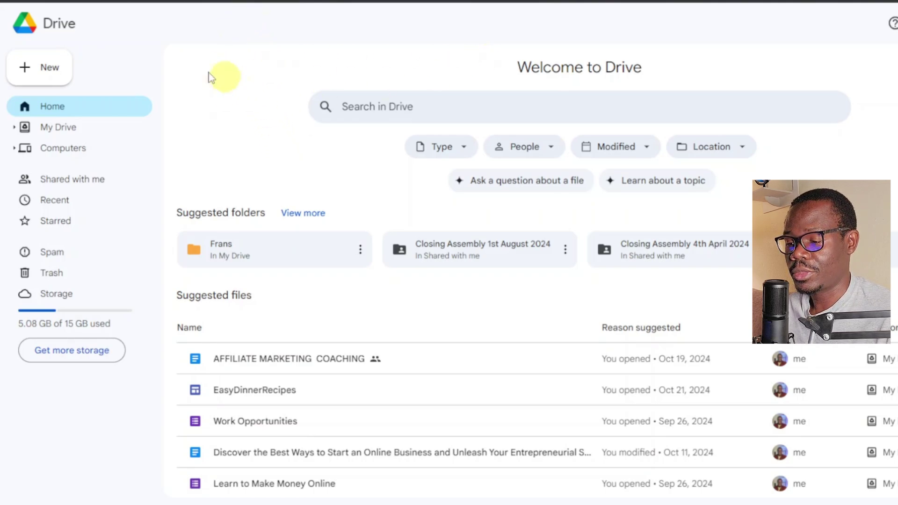
In Google Drive, upload the file Training Your Dog.pdf from the Downloads folder
{"action": "left_click", "coordinate": [48, 71]}
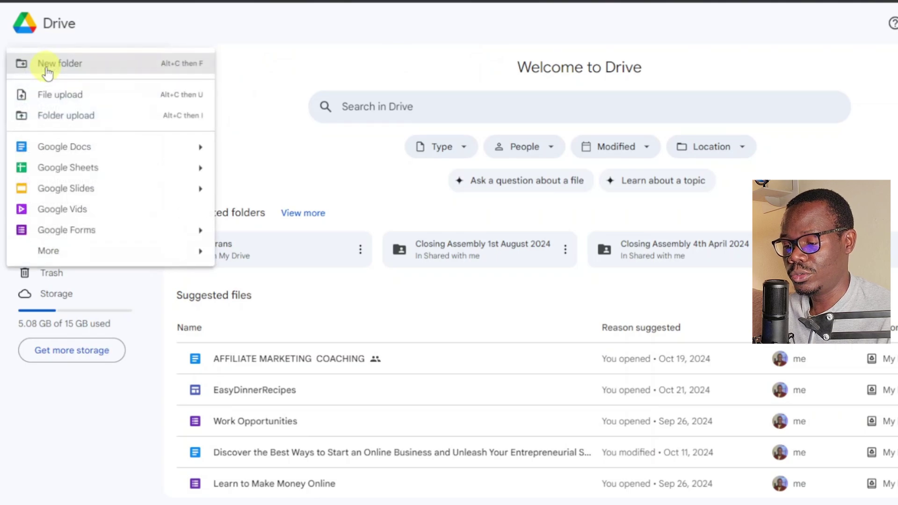
{"action": "left_click", "coordinate": [80, 95]}
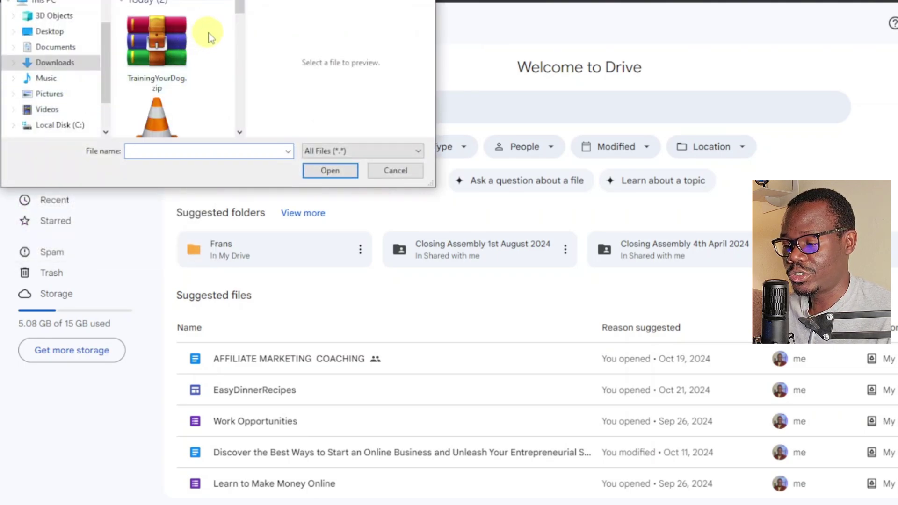
{"action": "left_click_drag", "start_coordinate": [239, 9], "coordinate": [238, 117]}
{"action": "left_click", "coordinate": [157, 35]}
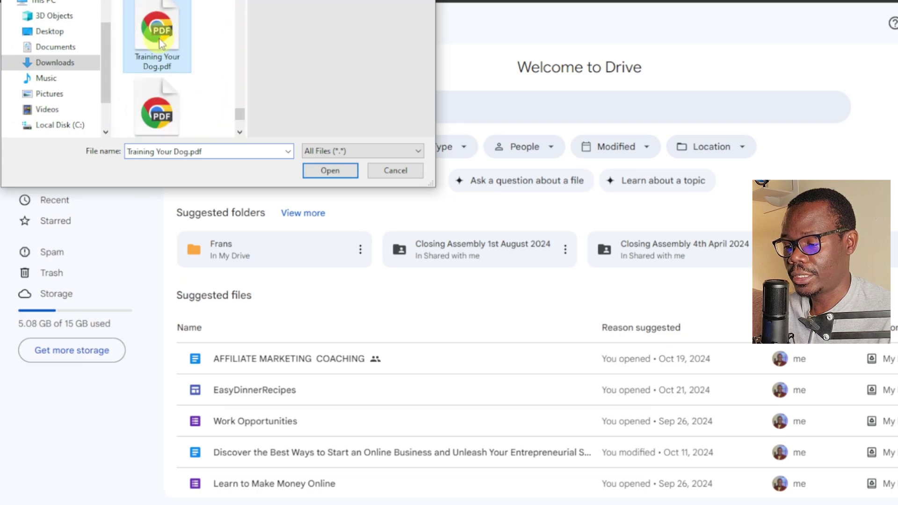
{"action": "left_click", "coordinate": [328, 171]}
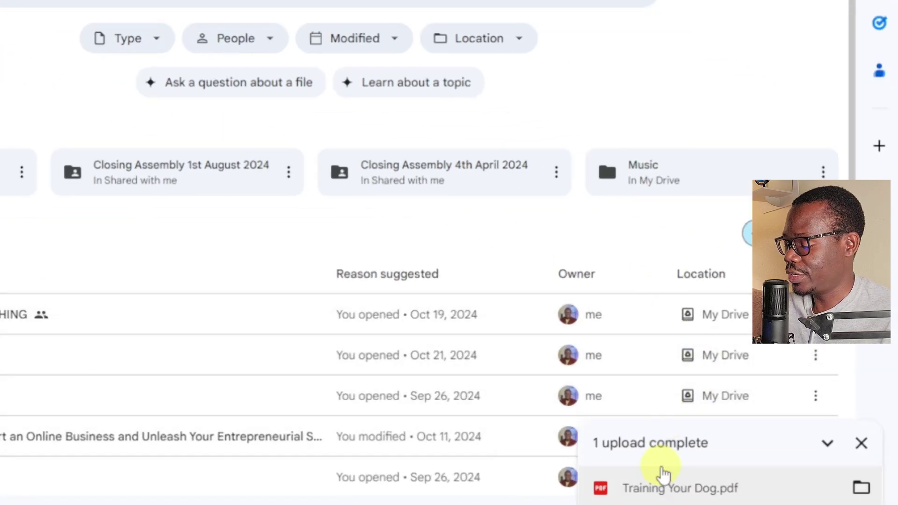
Open the uploaded Training Your Dog.pdf, set its general access to Anyone with the link, and copy the share link
{"action": "left_click", "coordinate": [692, 491]}
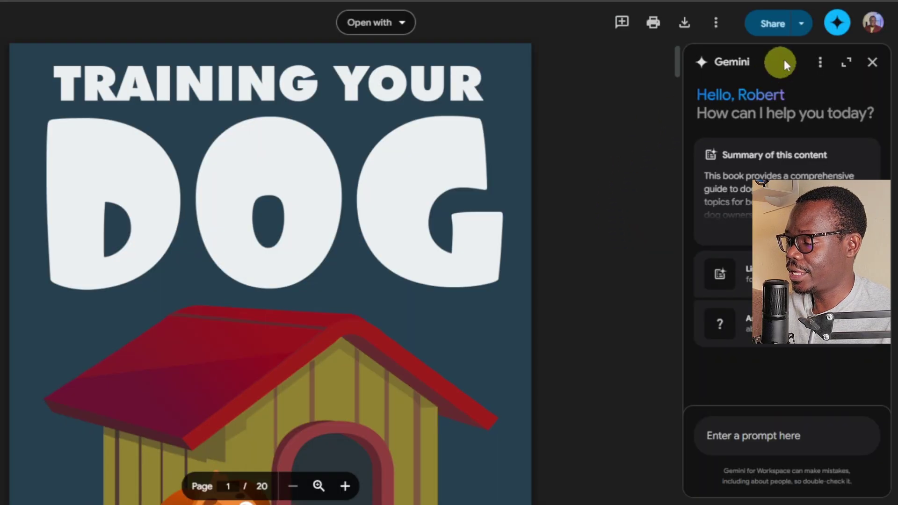
{"action": "left_click", "coordinate": [775, 24]}
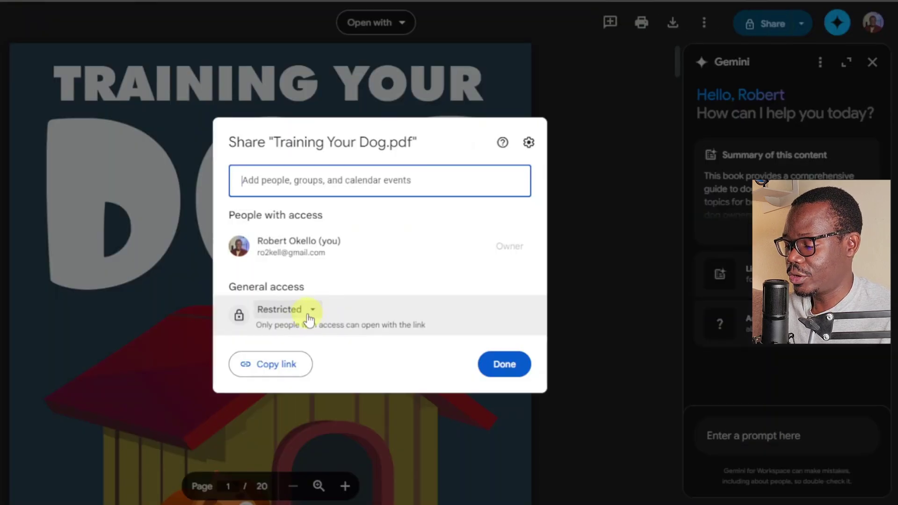
{"action": "left_click", "coordinate": [312, 312]}
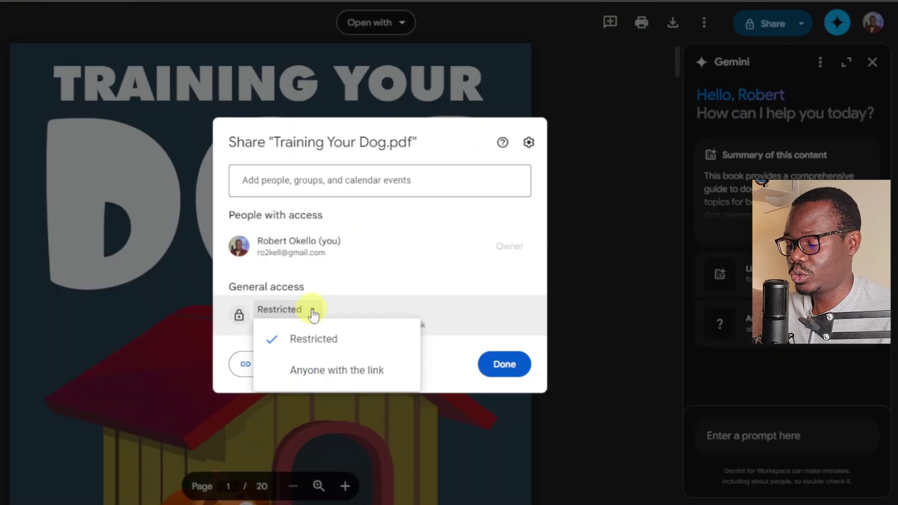
{"action": "left_click", "coordinate": [341, 376]}
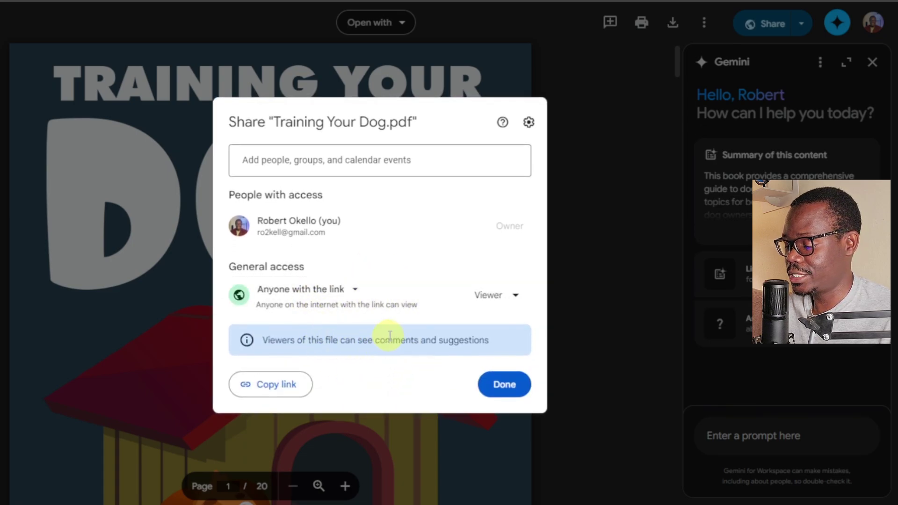
{"action": "left_click", "coordinate": [283, 391]}
{"action": "left_click", "coordinate": [512, 387]}
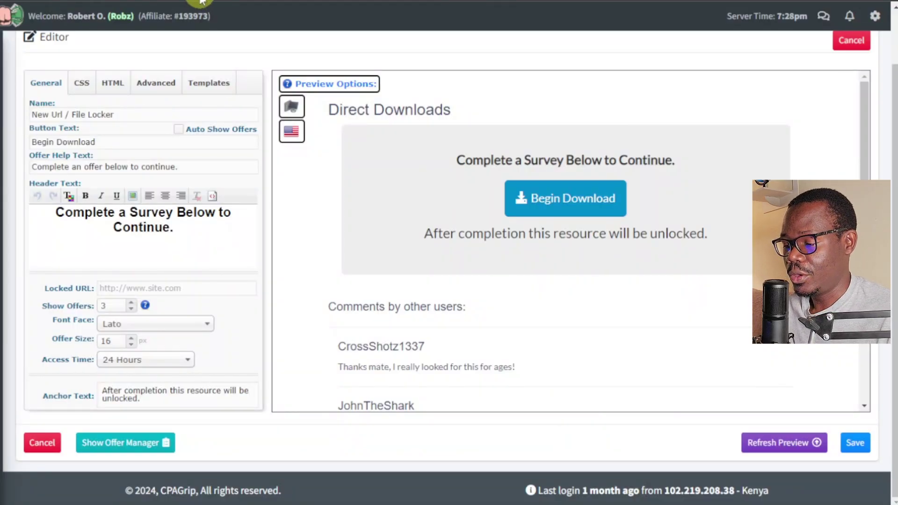
In the CPAGrip locker editor, set the locker's name to "Training Your Dog Fast"
{"action": "triple_click", "coordinate": [68, 116]}
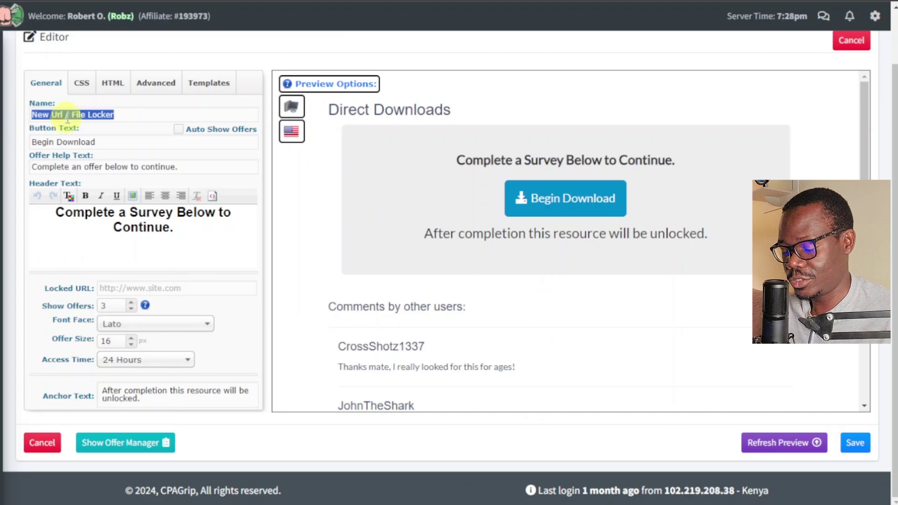
{"action": "type", "text": "Training Your Dod Fast"}
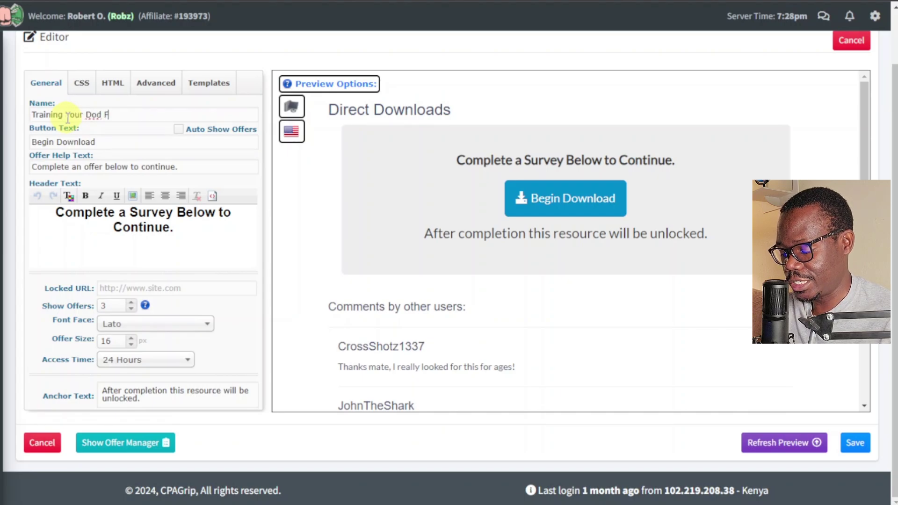
{"action": "left_click", "coordinate": [101, 115]}
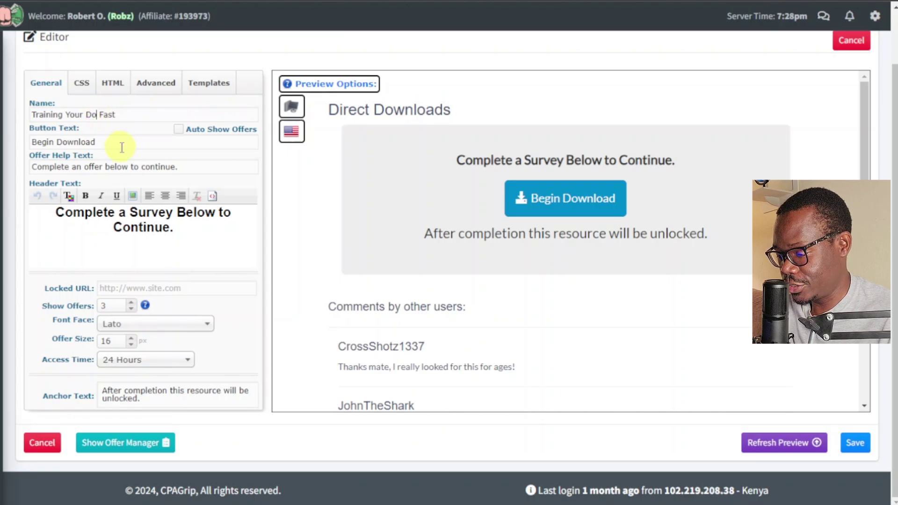
{"action": "type", "text": "g"}
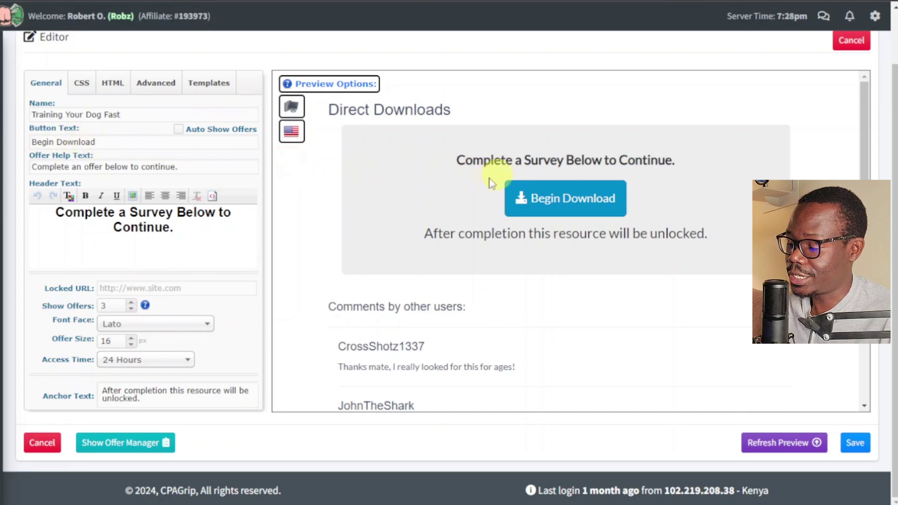
Change the locker's button text to "Access Now"
{"action": "left_click", "coordinate": [527, 196]}
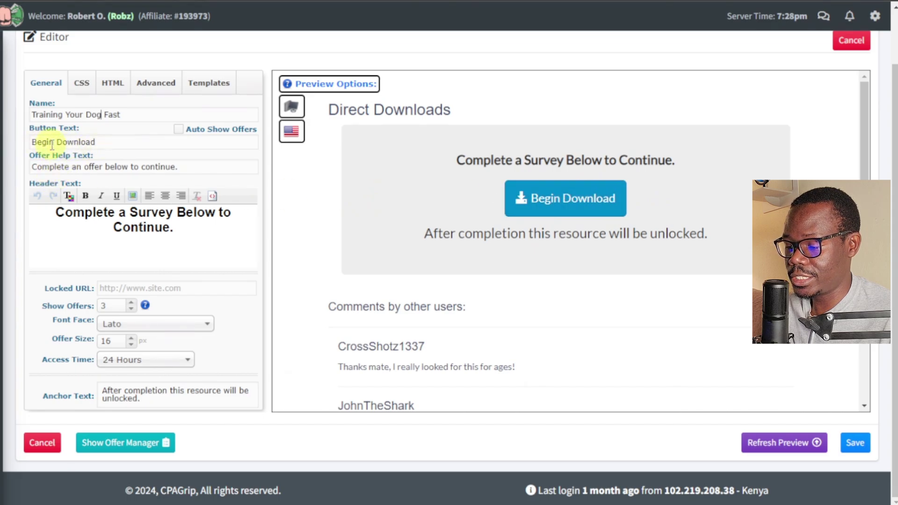
{"action": "left_click", "coordinate": [567, 210]}
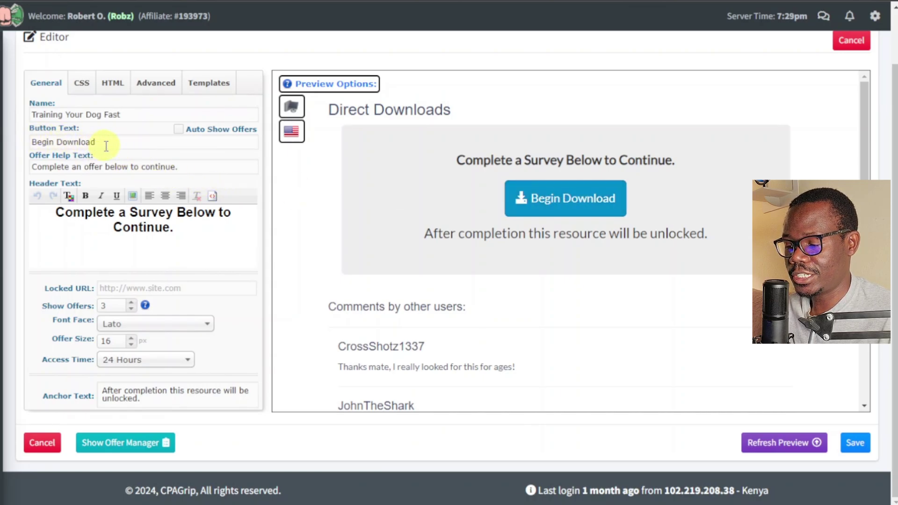
{"action": "left_click_drag", "start_coordinate": [108, 145], "coordinate": [27, 141]}
{"action": "type", "text": "Access Now"}
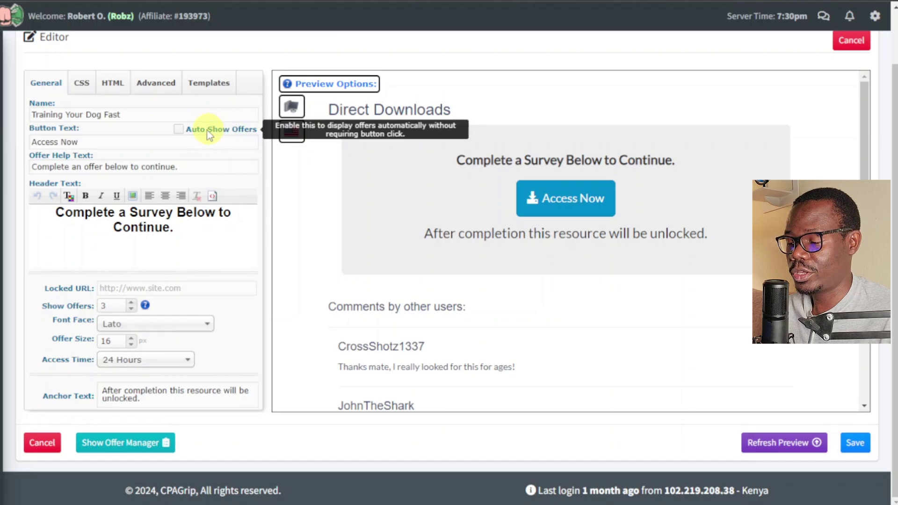
Enable Auto Show Offers for the locker and paste the Google Drive share link as its Locked URL
{"action": "left_click", "coordinate": [186, 129]}
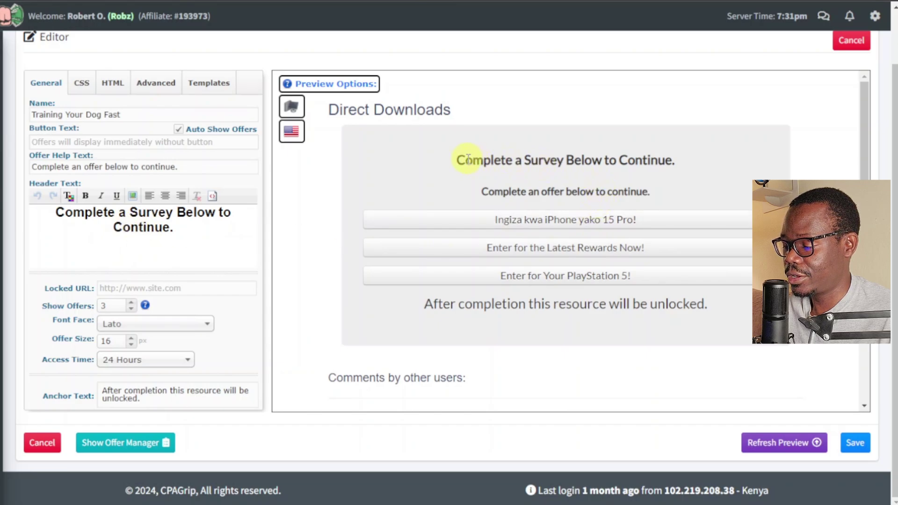
{"action": "left_click_drag", "start_coordinate": [457, 160], "coordinate": [661, 159]}
{"action": "left_click", "coordinate": [661, 160]}
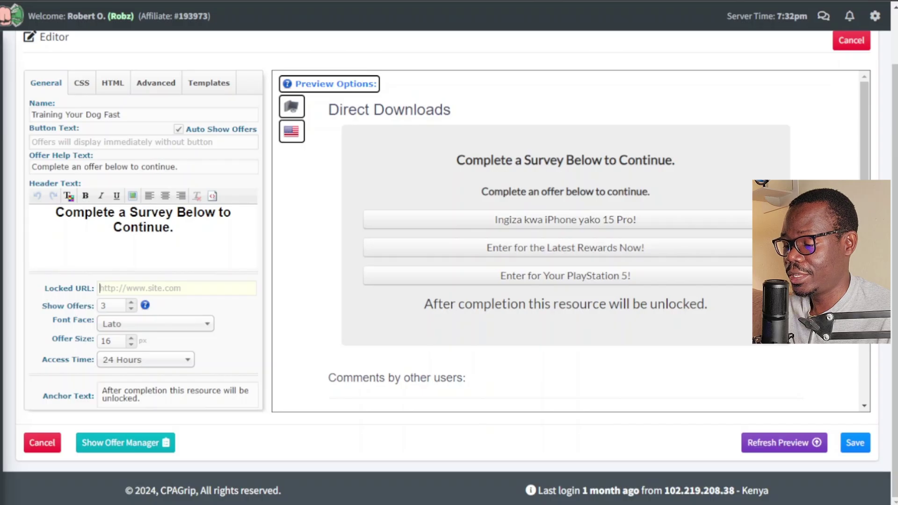
{"action": "right_click", "coordinate": [111, 288]}
{"action": "left_click", "coordinate": [131, 142]}
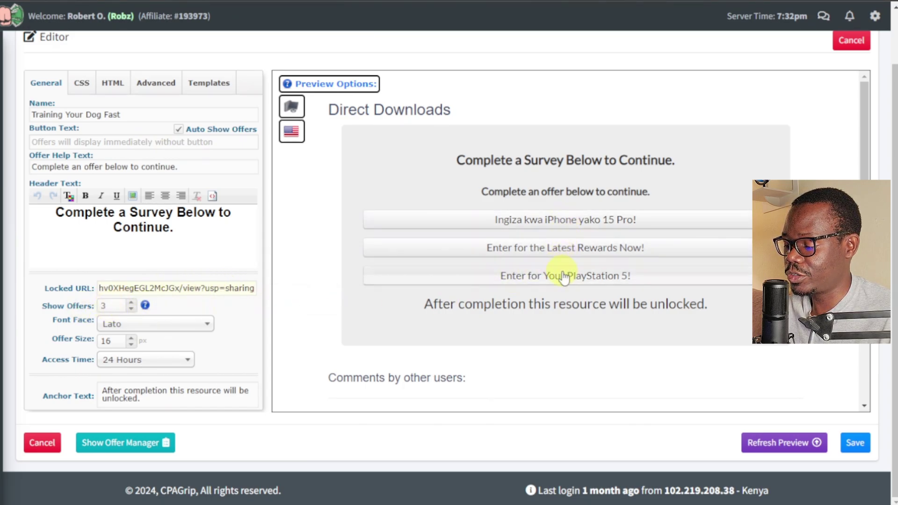
Try reducing the number of shown offers to 1, and set Show Offers back to 3
{"action": "left_click", "coordinate": [131, 309]}
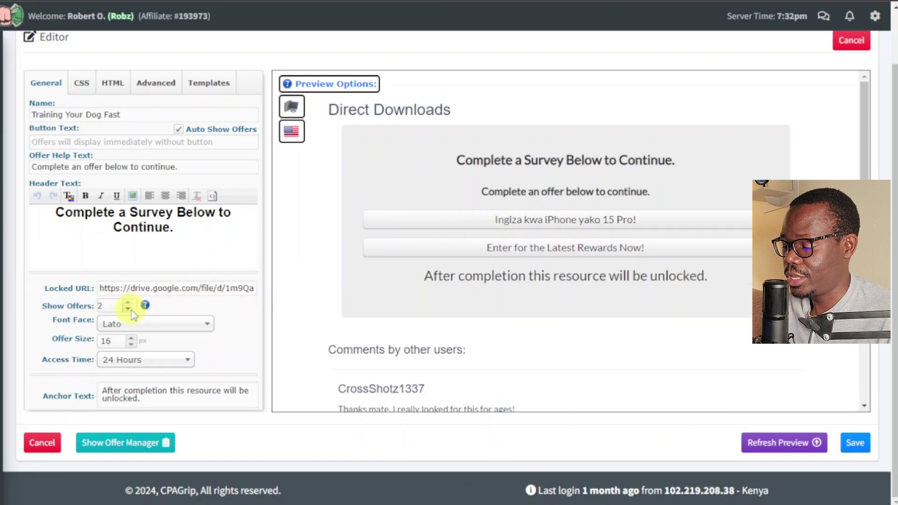
{"action": "left_click", "coordinate": [129, 309]}
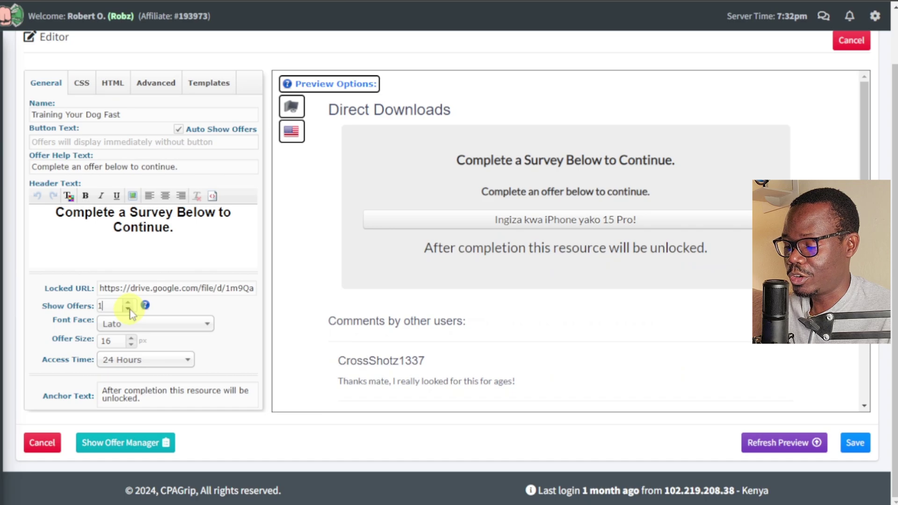
{"action": "left_click", "coordinate": [128, 304]}
{"action": "left_click", "coordinate": [129, 304]}
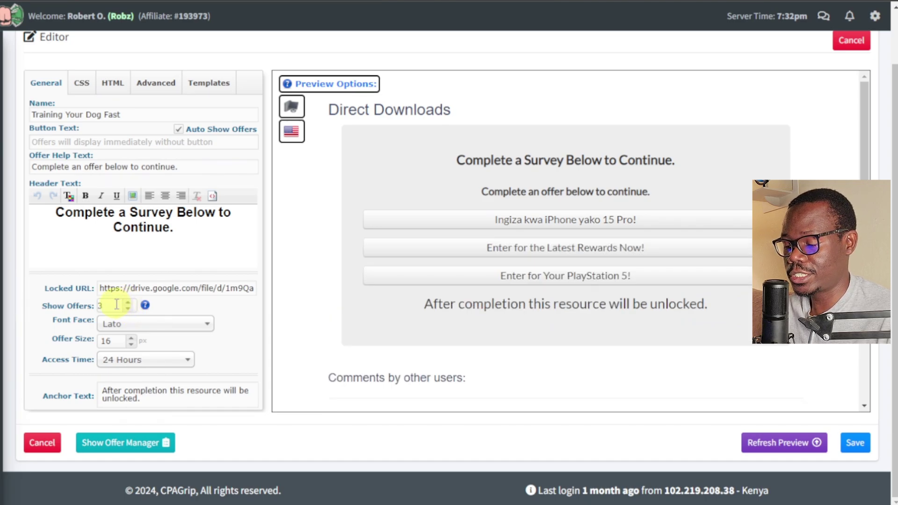
Look through the font faces available for the locker
{"action": "left_click", "coordinate": [204, 327]}
{"action": "scroll", "coordinate": [155, 377], "scroll_direction": "down", "scroll_amount": 2}
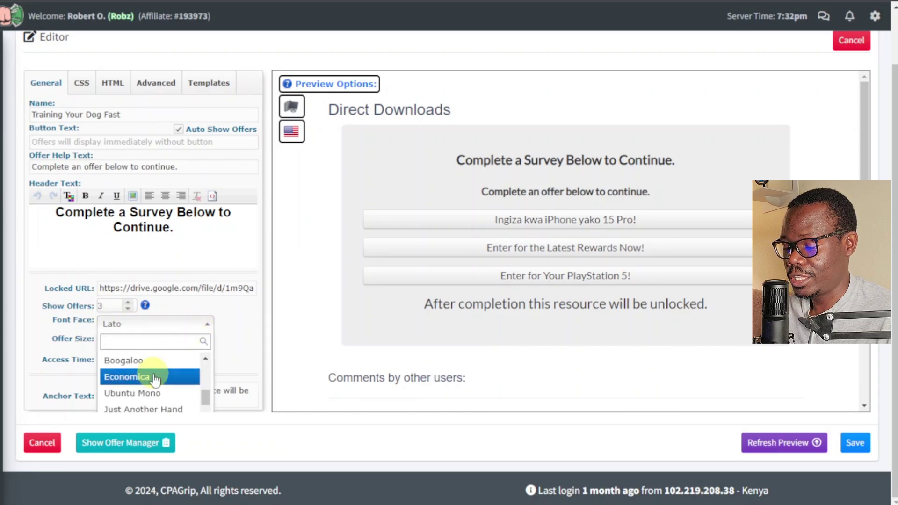
{"action": "scroll", "coordinate": [159, 381], "scroll_direction": "down", "scroll_amount": 3}
{"action": "scroll", "coordinate": [162, 384], "scroll_direction": "up", "scroll_amount": 5}
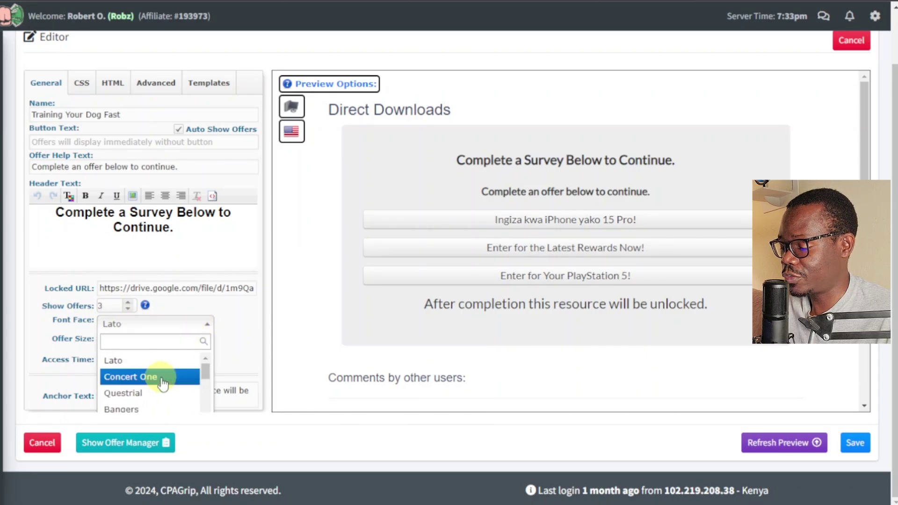
{"action": "left_click", "coordinate": [232, 312]}
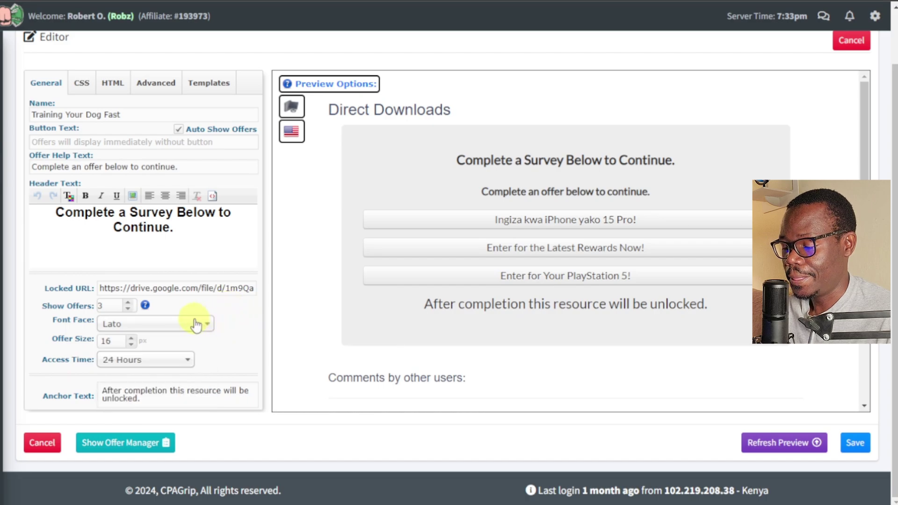
Try smaller sizes for the offer text and return Offer Size to 16 px
{"action": "left_click", "coordinate": [132, 345]}
{"action": "left_click", "coordinate": [131, 345]}
{"action": "left_click", "coordinate": [128, 345]}
{"action": "left_click", "coordinate": [127, 345]}
{"action": "left_click", "coordinate": [127, 344]}
{"action": "left_click", "coordinate": [128, 338]}
{"action": "left_click", "coordinate": [128, 338]}
{"action": "left_click", "coordinate": [129, 338]}
{"action": "left_click", "coordinate": [128, 339]}
{"action": "left_click", "coordinate": [129, 339]}
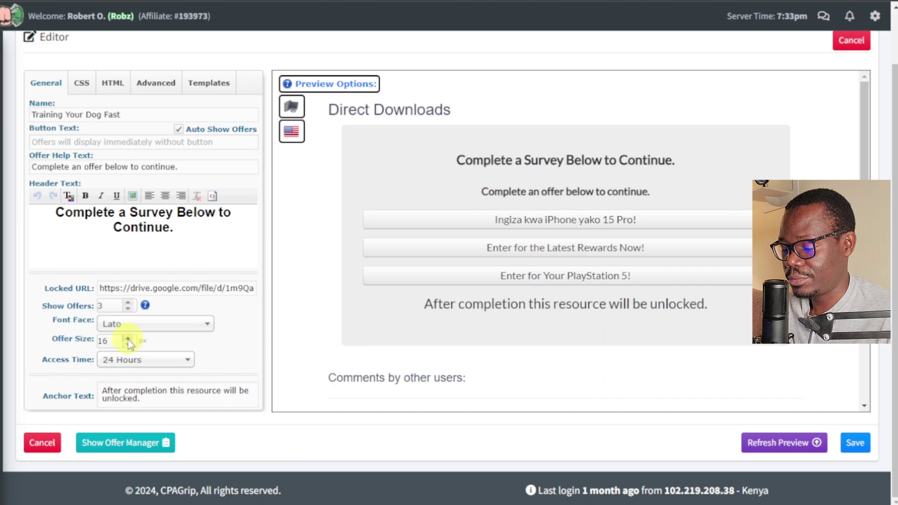
Look through the Access Time durations available for the locker, from 1 Hour up to Forever
{"action": "left_click", "coordinate": [185, 363]}
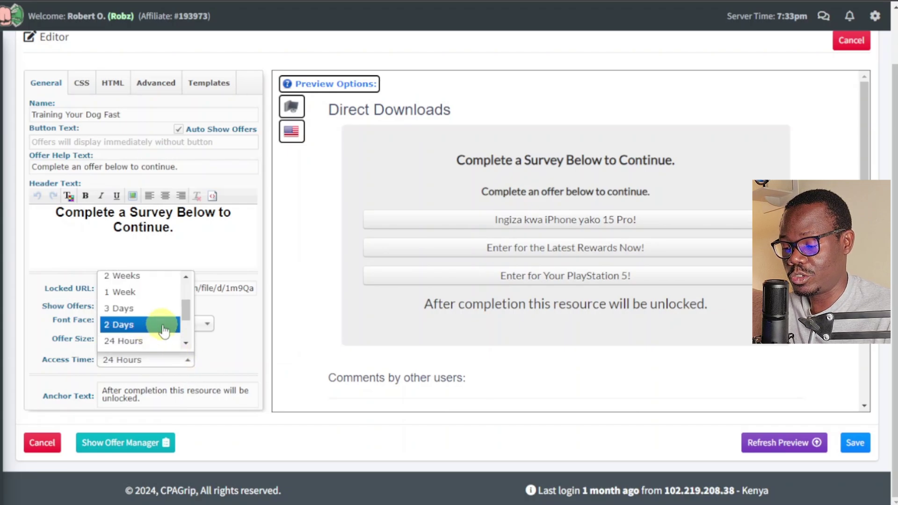
{"action": "scroll", "coordinate": [161, 318], "scroll_direction": "up", "scroll_amount": 2}
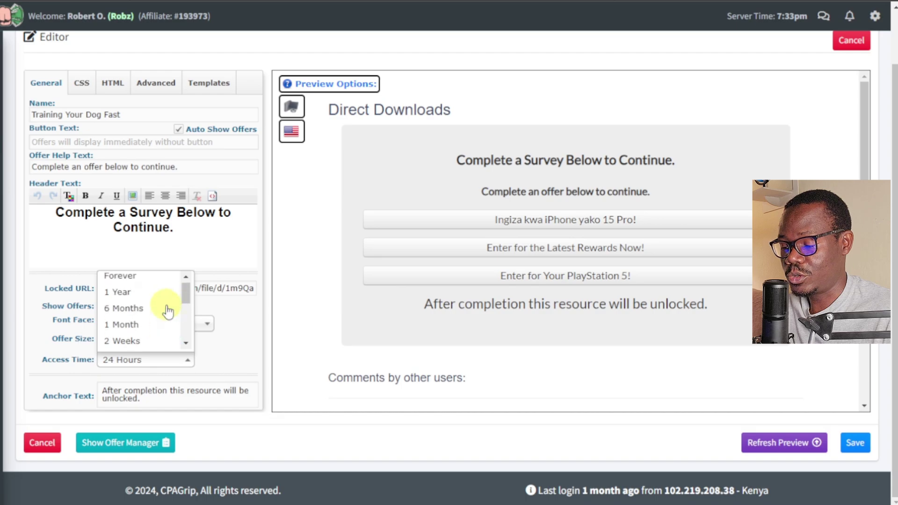
{"action": "scroll", "coordinate": [159, 318], "scroll_direction": "down", "scroll_amount": 3}
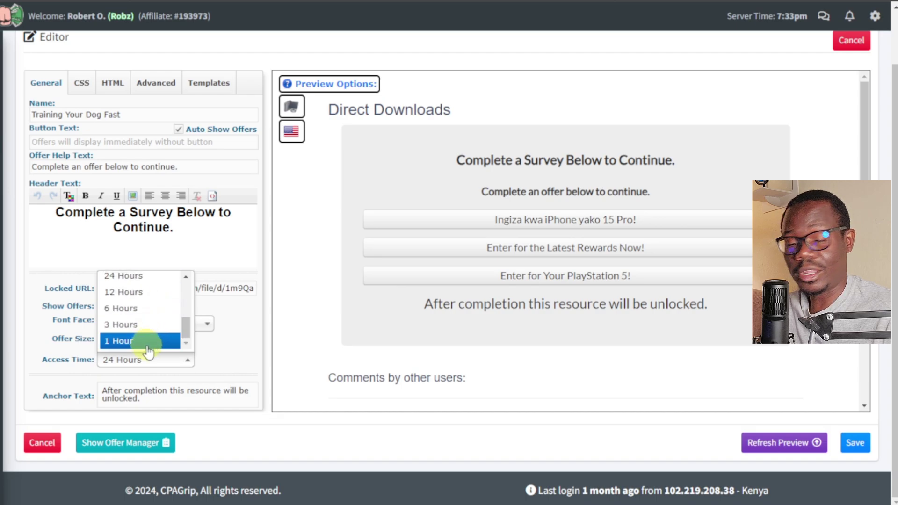
{"action": "left_click", "coordinate": [233, 351]}
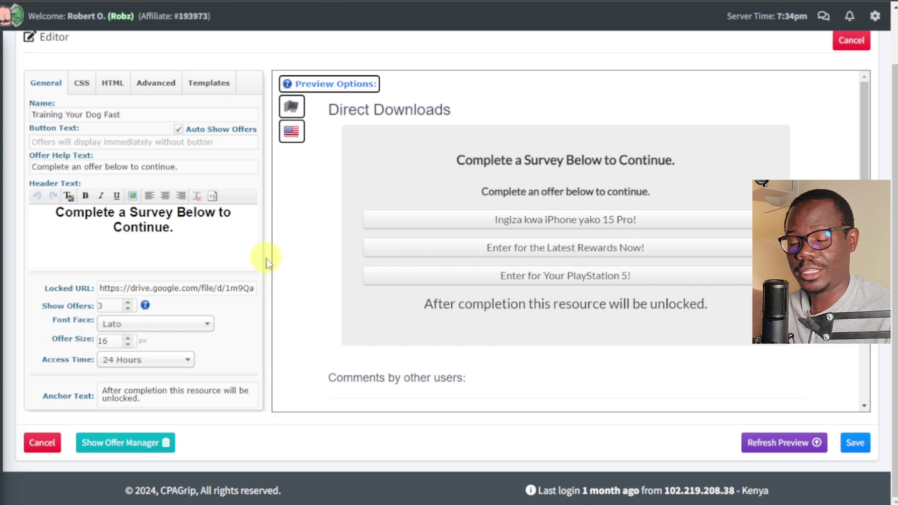
Try the Human Verification, CAPTCHA and File Download Locker templates in the locker preview
{"action": "left_click", "coordinate": [205, 84]}
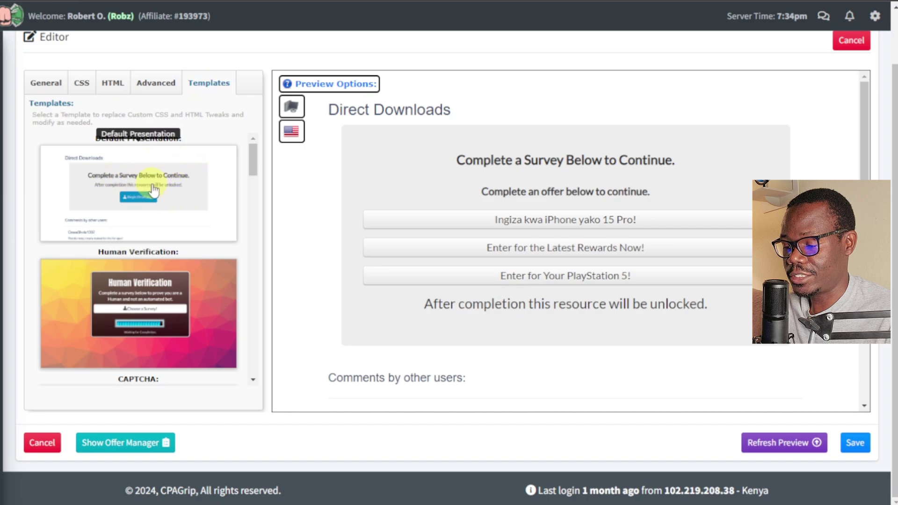
{"action": "left_click", "coordinate": [164, 310]}
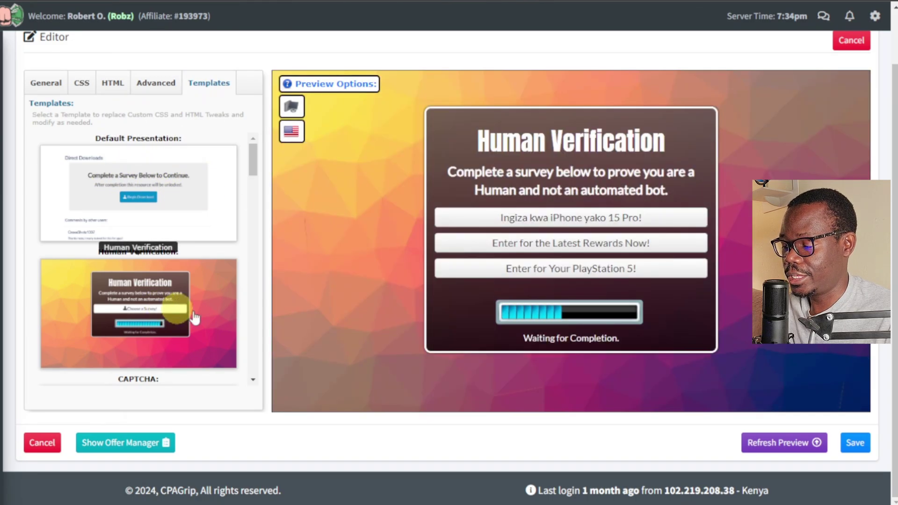
{"action": "scroll", "coordinate": [200, 309], "scroll_direction": "down", "scroll_amount": 3}
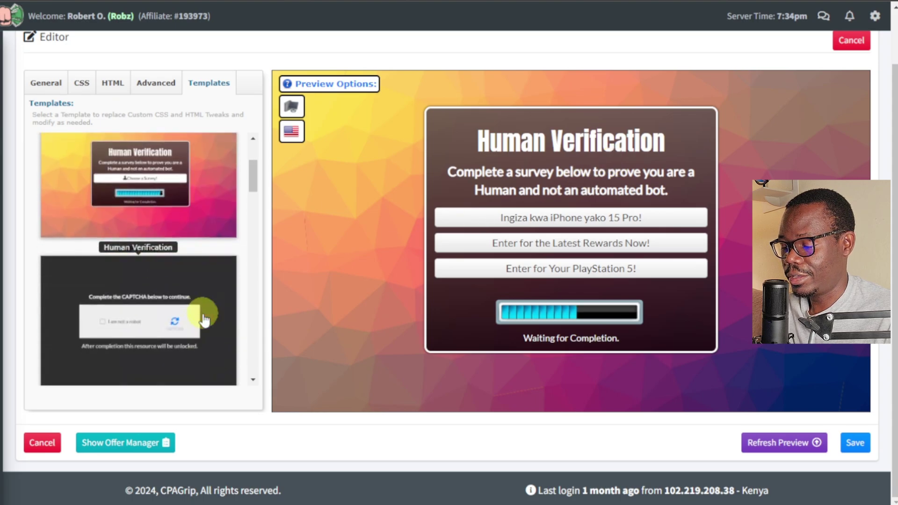
{"action": "left_click", "coordinate": [170, 323]}
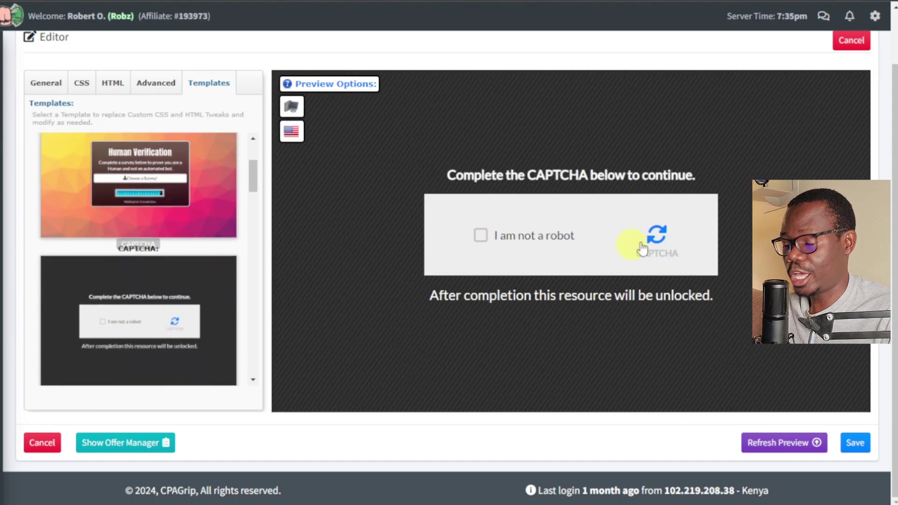
{"action": "scroll", "coordinate": [110, 295], "scroll_direction": "down", "scroll_amount": 5}
{"action": "left_click", "coordinate": [170, 294]}
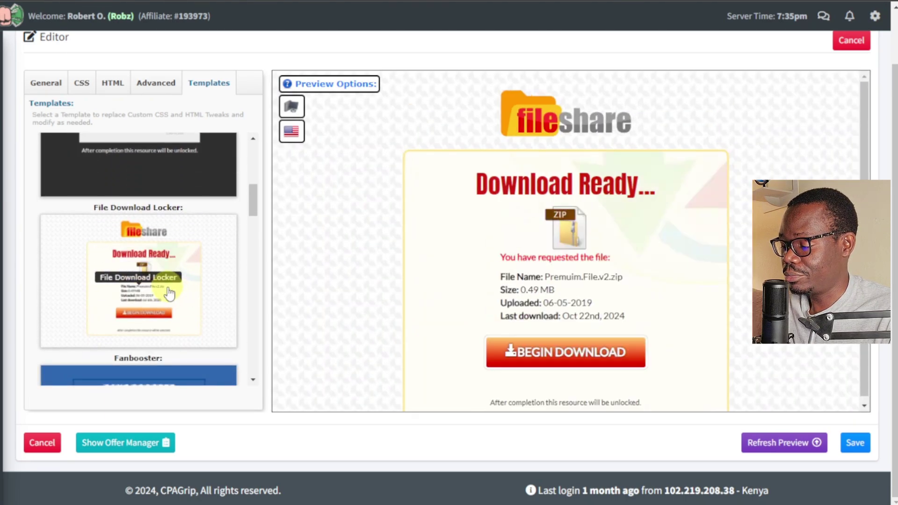
Try the Fanbooster, GripFiles and RedVelvet templates and look through the remaining locker templates
{"action": "scroll", "coordinate": [170, 292], "scroll_direction": "down", "scroll_amount": 3}
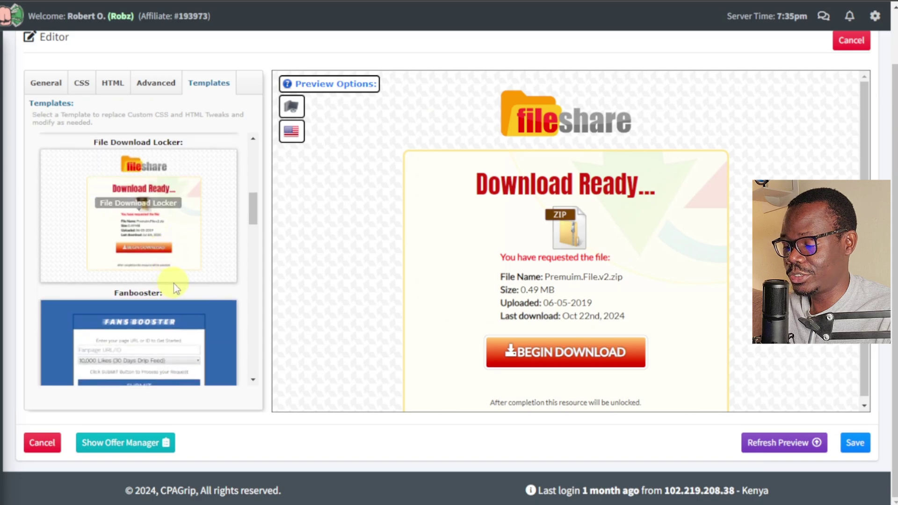
{"action": "left_click", "coordinate": [155, 288]}
{"action": "scroll", "coordinate": [164, 286], "scroll_direction": "down", "scroll_amount": 3}
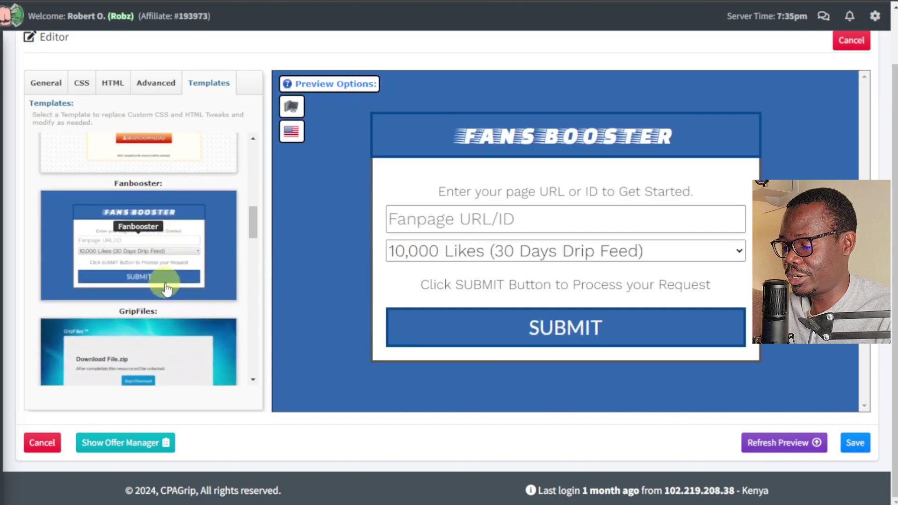
{"action": "scroll", "coordinate": [182, 279], "scroll_direction": "down", "scroll_amount": 2}
{"action": "left_click", "coordinate": [190, 225]}
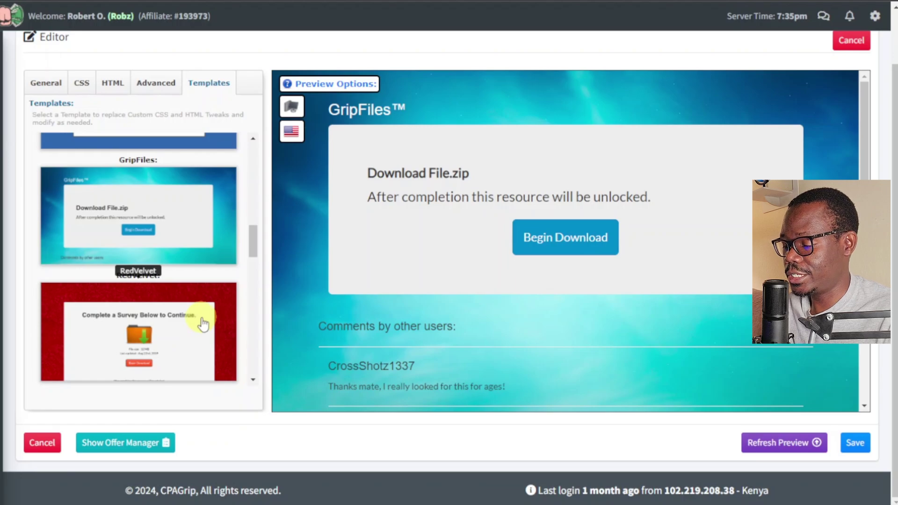
{"action": "left_click", "coordinate": [203, 323]}
{"action": "scroll", "coordinate": [202, 318], "scroll_direction": "down", "scroll_amount": 5}
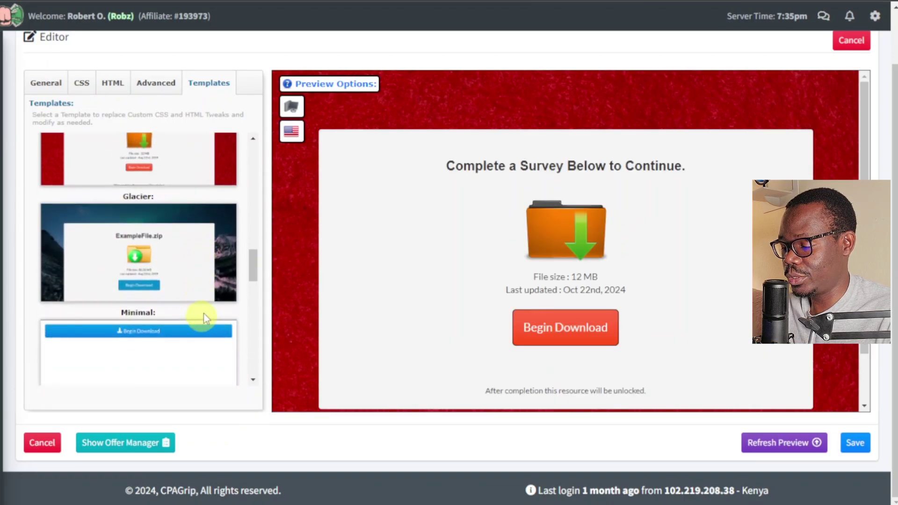
{"action": "scroll", "coordinate": [203, 299], "scroll_direction": "down", "scroll_amount": 2}
Apply the Human Verification template to the locker
{"action": "scroll", "coordinate": [204, 287], "scroll_direction": "up", "scroll_amount": 6}
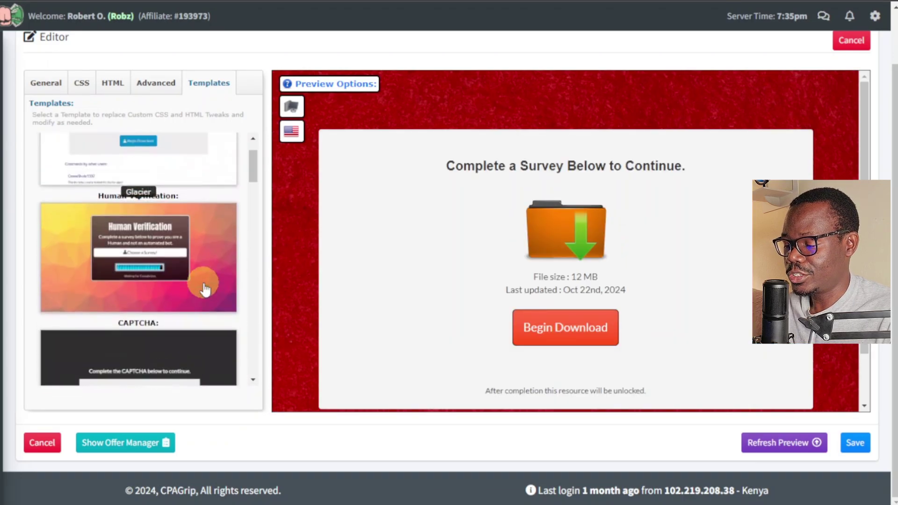
{"action": "scroll", "coordinate": [205, 290], "scroll_direction": "up", "scroll_amount": 2}
{"action": "left_click", "coordinate": [204, 293]}
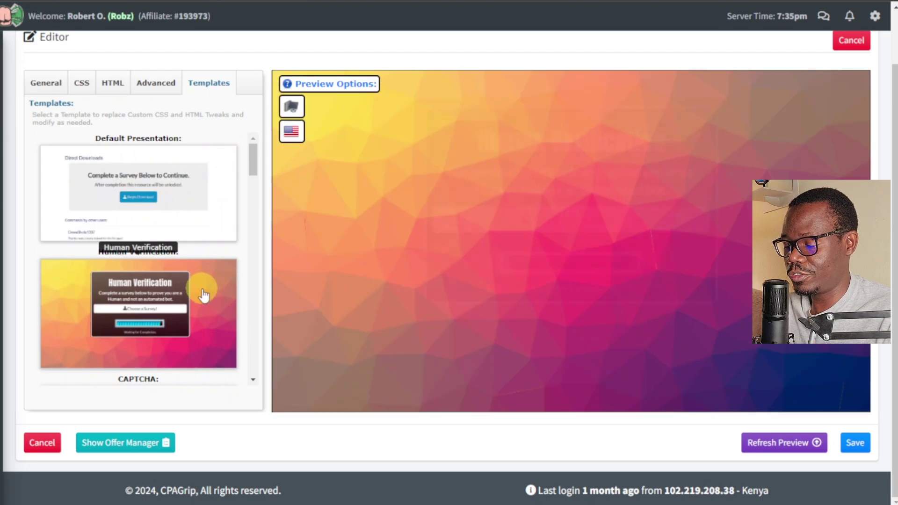
Open the locker's offer manager and examine the Kenya offers, including their platform types and payouts
{"action": "left_click", "coordinate": [110, 445]}
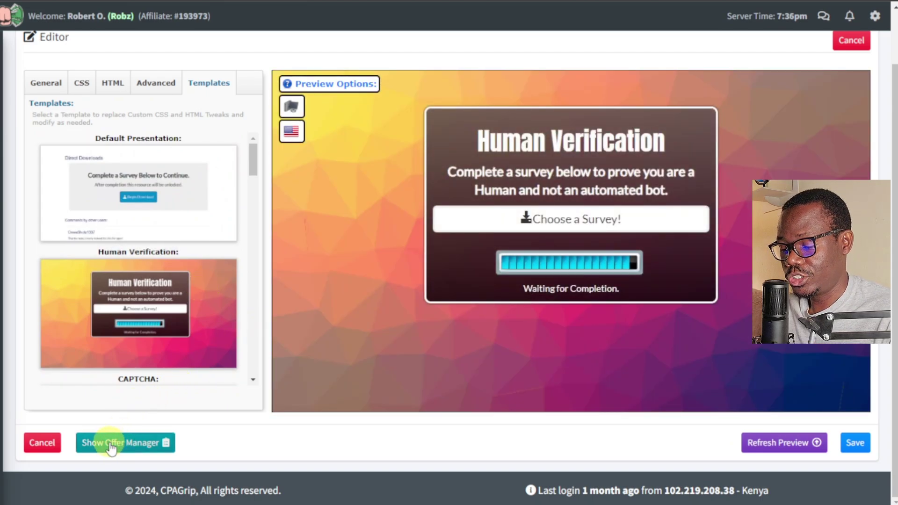
{"action": "left_click", "coordinate": [142, 450]}
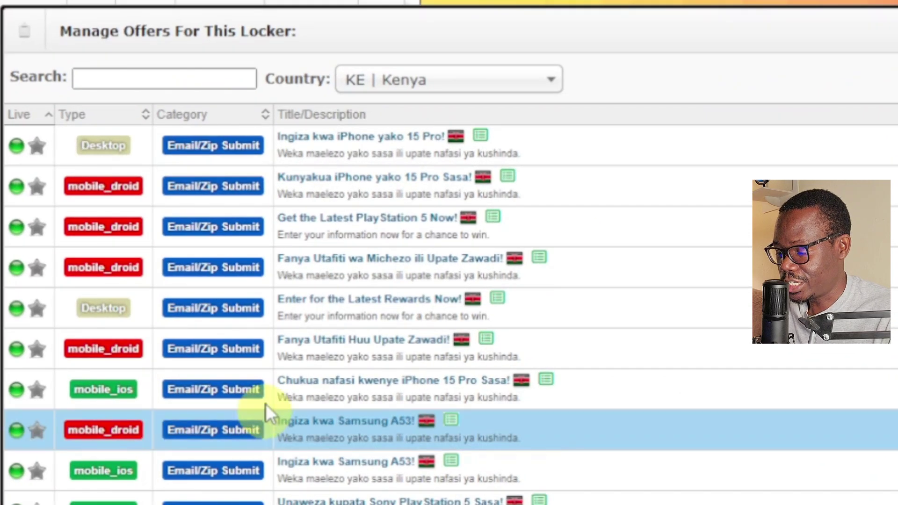
{"action": "left_click", "coordinate": [223, 170]}
{"action": "scroll", "coordinate": [323, 276], "scroll_direction": "down", "scroll_amount": 2}
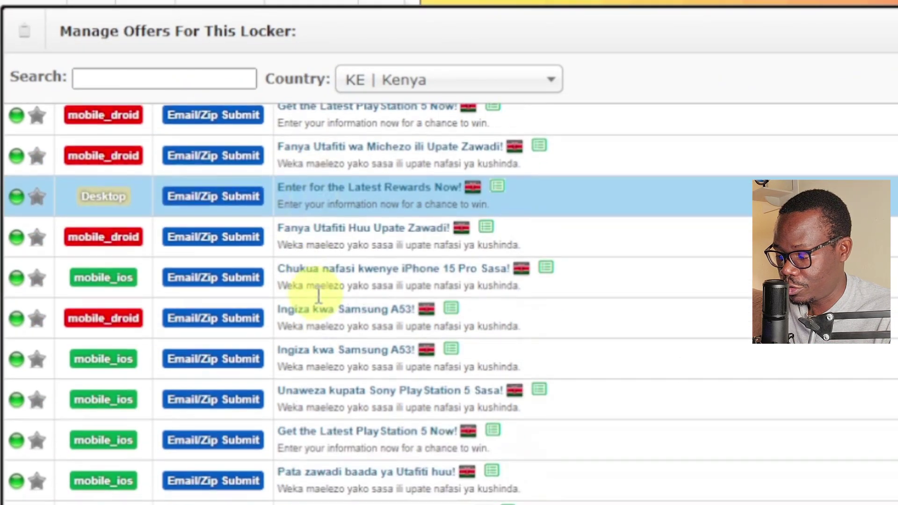
{"action": "scroll", "coordinate": [320, 290], "scroll_direction": "down", "scroll_amount": 2}
{"action": "scroll", "coordinate": [320, 299], "scroll_direction": "down", "scroll_amount": 3}
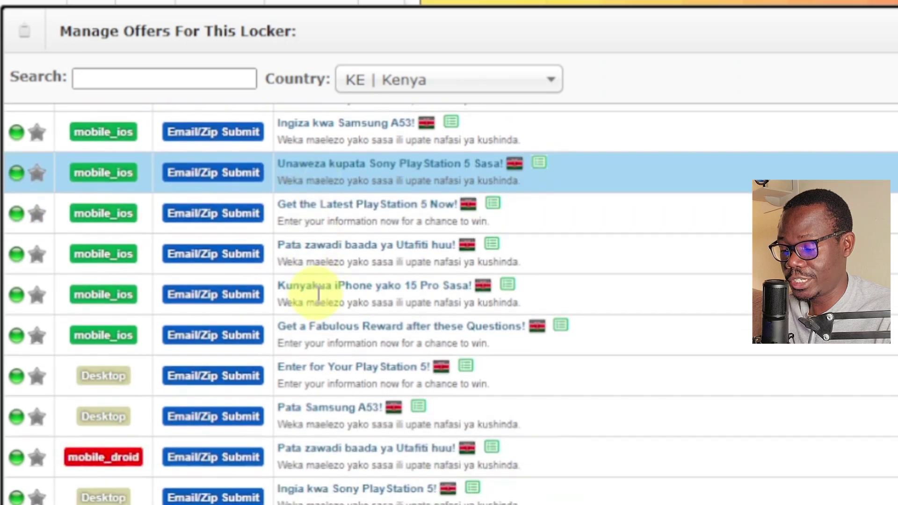
{"action": "scroll", "coordinate": [319, 296], "scroll_direction": "up", "scroll_amount": 5}
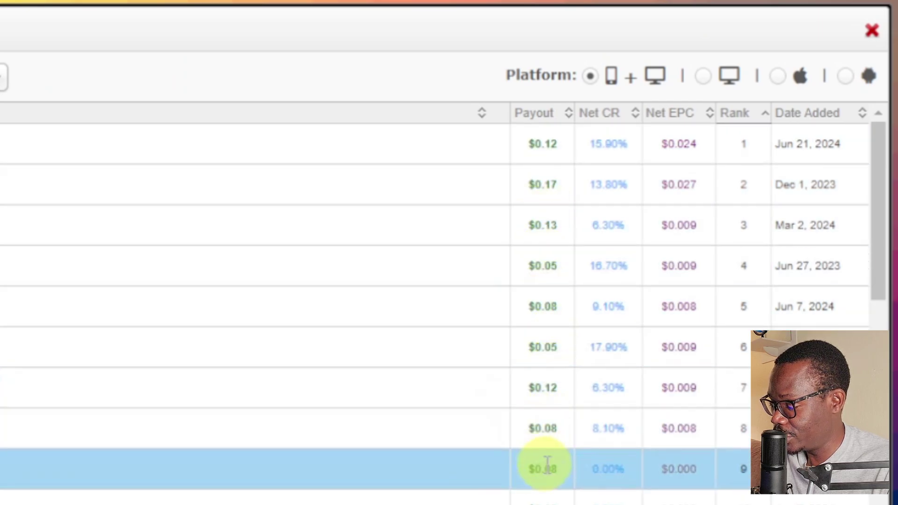
{"action": "scroll", "coordinate": [580, 459], "scroll_direction": "down", "scroll_amount": 3}
{"action": "scroll", "coordinate": [680, 410], "scroll_direction": "up", "scroll_amount": 3}
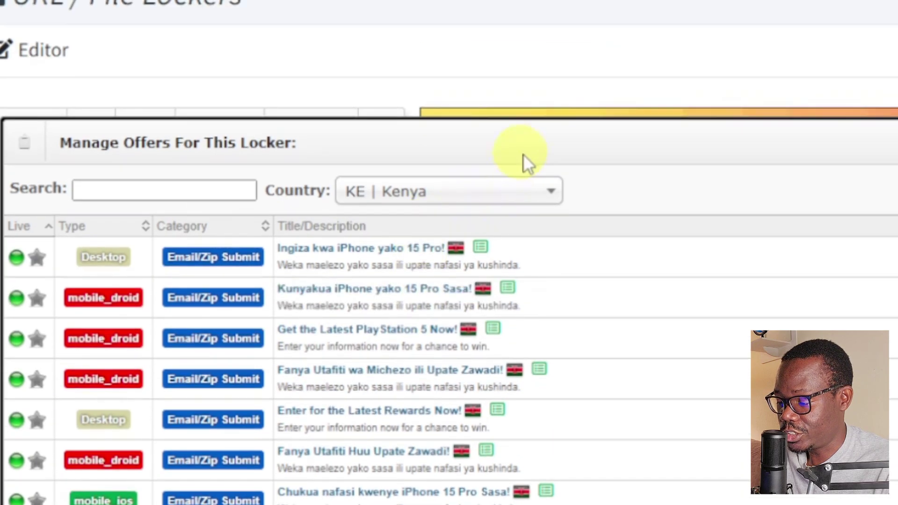
Filter the locker's offers by the country US | United States and examine the listed offers and their payouts
{"action": "scroll", "coordinate": [554, 199], "scroll_direction": "down", "scroll_amount": 2}
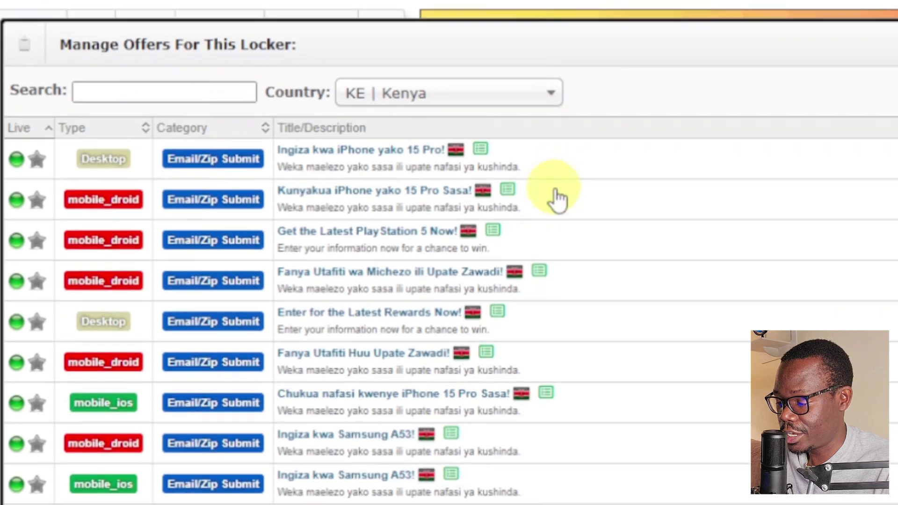
{"action": "left_click", "coordinate": [551, 93]}
{"action": "scroll", "coordinate": [485, 219], "scroll_direction": "up", "scroll_amount": 7}
{"action": "left_click_drag", "start_coordinate": [547, 193], "coordinate": [545, 164]}
{"action": "left_click", "coordinate": [434, 159]}
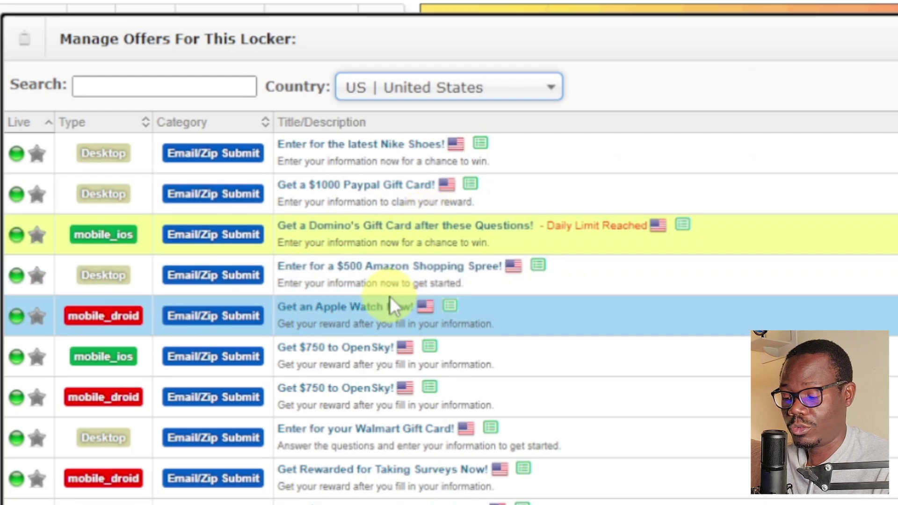
{"action": "scroll", "coordinate": [381, 371], "scroll_direction": "down", "scroll_amount": 12}
{"action": "scroll", "coordinate": [379, 372], "scroll_direction": "up", "scroll_amount": 10}
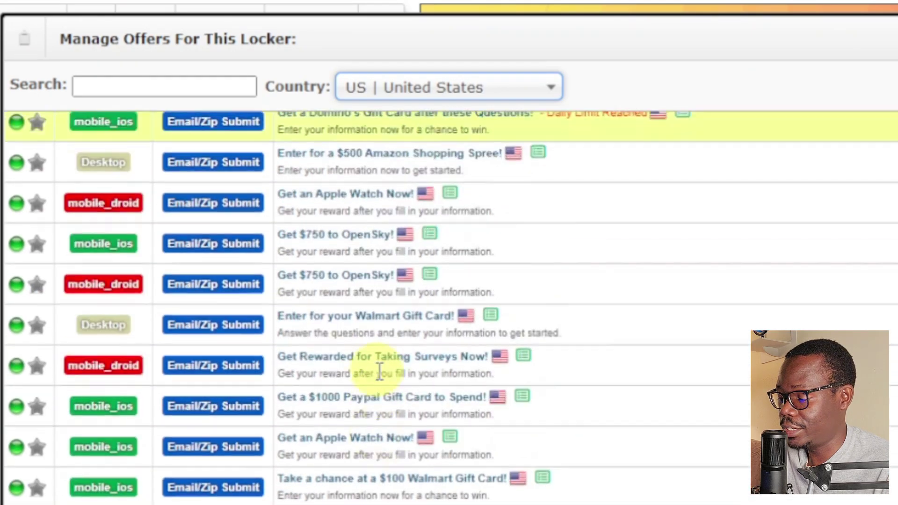
{"action": "scroll", "coordinate": [379, 372], "scroll_direction": "up", "scroll_amount": 3}
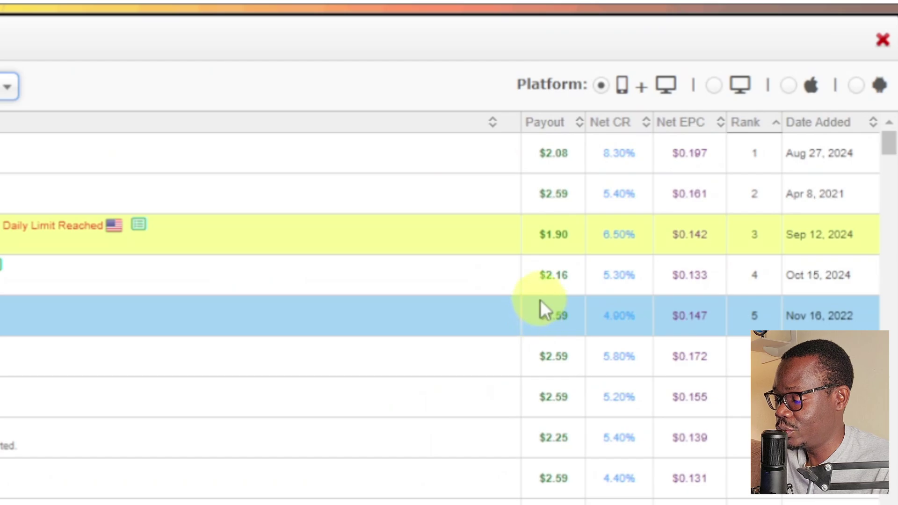
Check the payouts of the United States offers and close the locker's offer manager
{"action": "scroll", "coordinate": [541, 302], "scroll_direction": "down", "scroll_amount": 2}
{"action": "scroll", "coordinate": [546, 296], "scroll_direction": "up", "scroll_amount": 2}
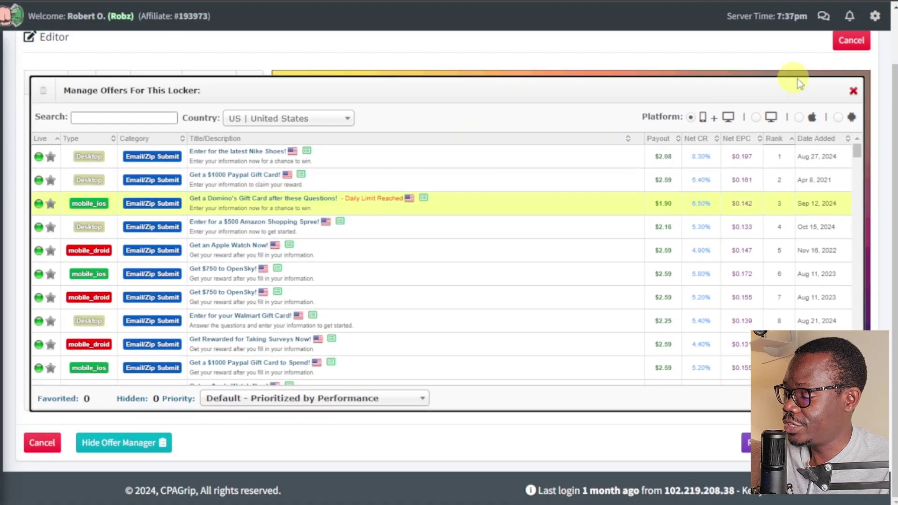
{"action": "left_click", "coordinate": [852, 92]}
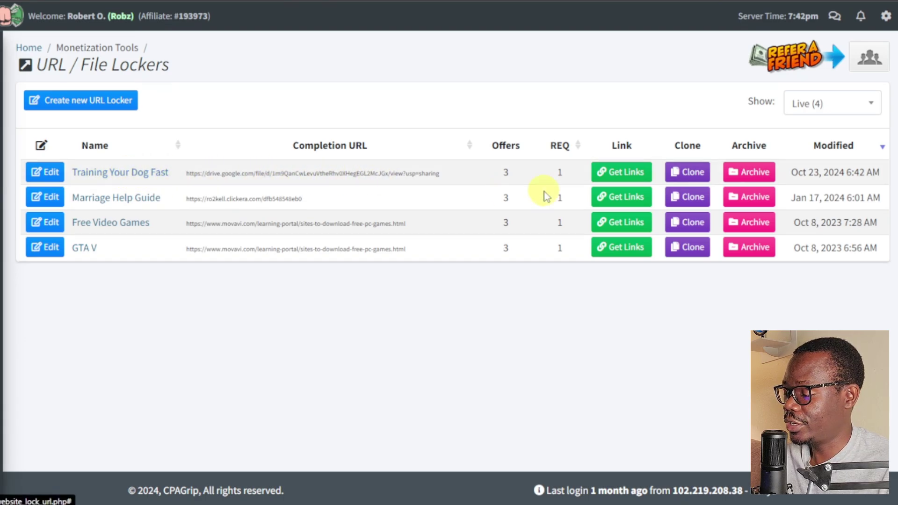
Open the link generator for the Training Your Dog Fast locker and look through its domain options, keeping rockingfolders.com
{"action": "left_click", "coordinate": [622, 183]}
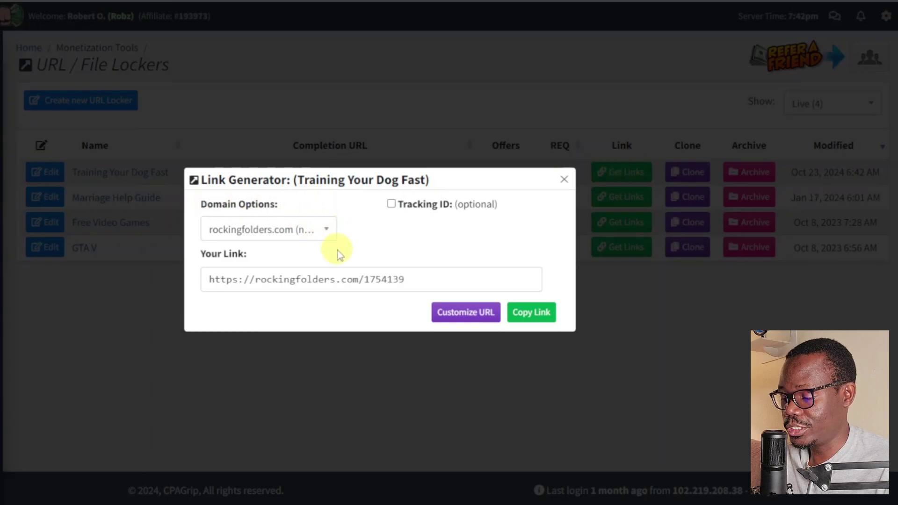
{"action": "left_click", "coordinate": [326, 231]}
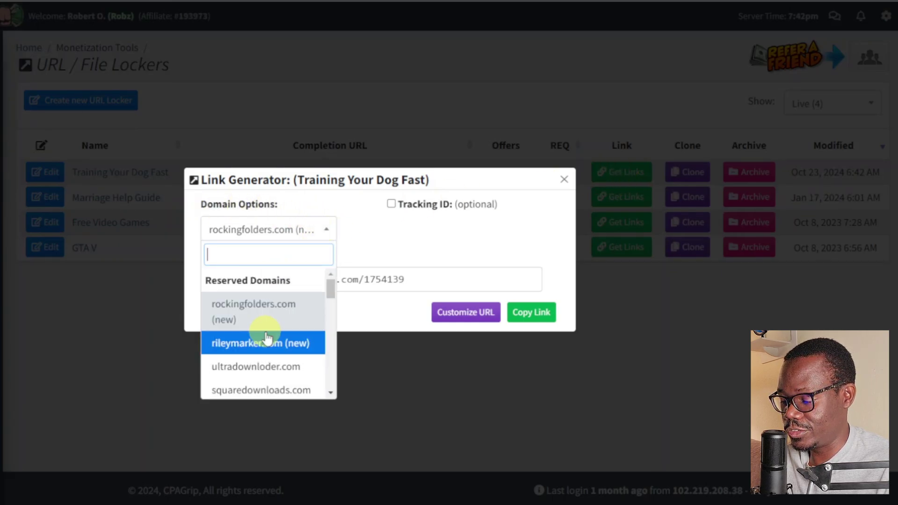
{"action": "scroll", "coordinate": [262, 328], "scroll_direction": "down", "scroll_amount": 4}
{"action": "scroll", "coordinate": [272, 330], "scroll_direction": "down", "scroll_amount": 10}
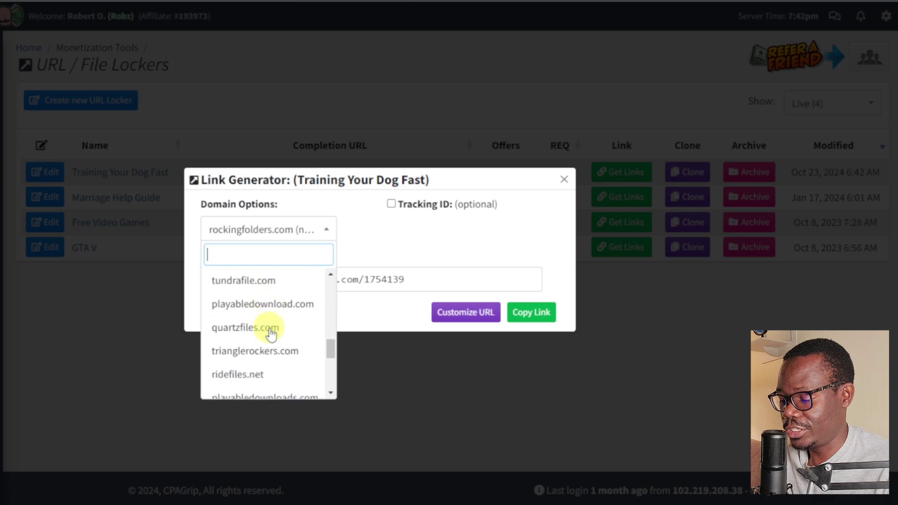
{"action": "scroll", "coordinate": [295, 318], "scroll_direction": "up", "scroll_amount": 8}
{"action": "scroll", "coordinate": [290, 318], "scroll_direction": "up", "scroll_amount": 6}
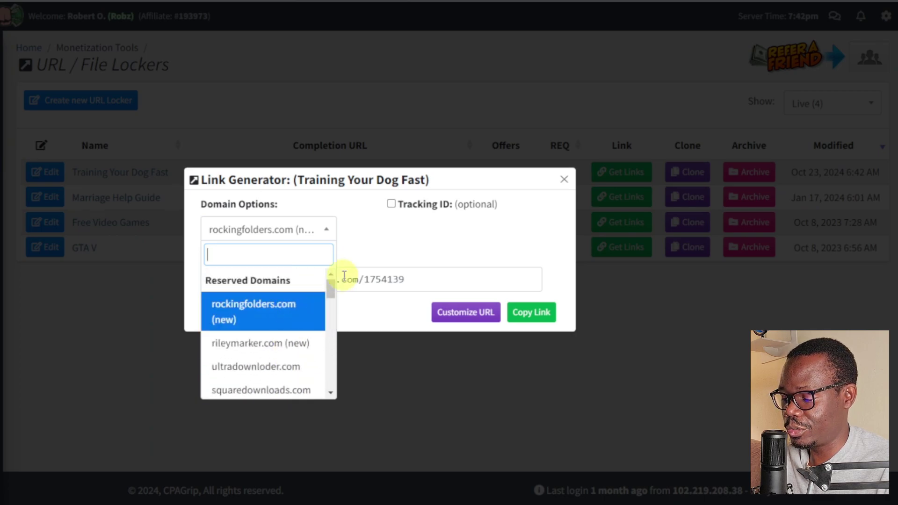
{"action": "left_click", "coordinate": [371, 236]}
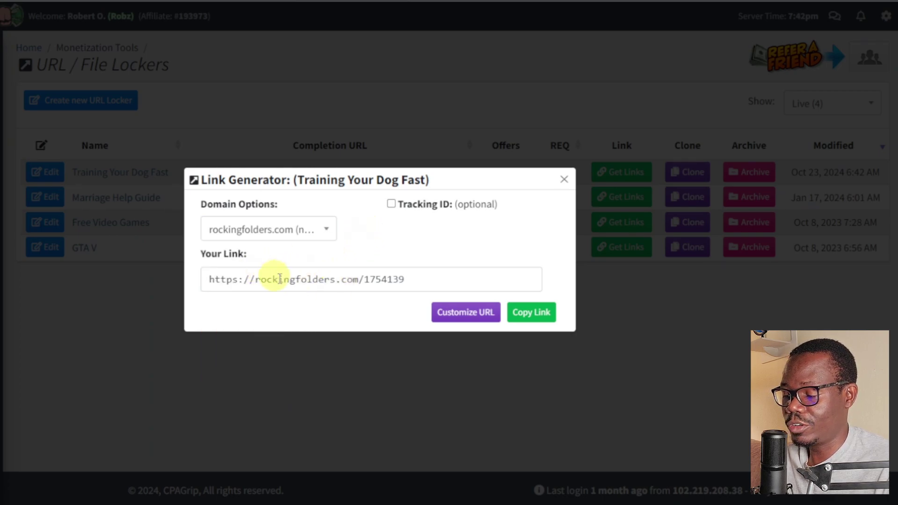
Open the Training Your Dog Fast locker's generated link in the browser to test it
{"action": "double_click", "coordinate": [323, 282]}
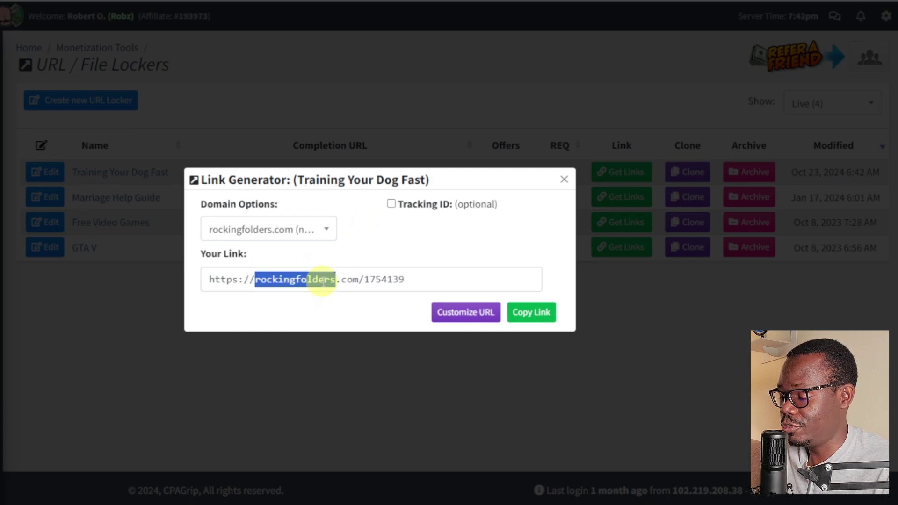
{"action": "triple_click", "coordinate": [323, 283]}
{"action": "right_click", "coordinate": [325, 286]}
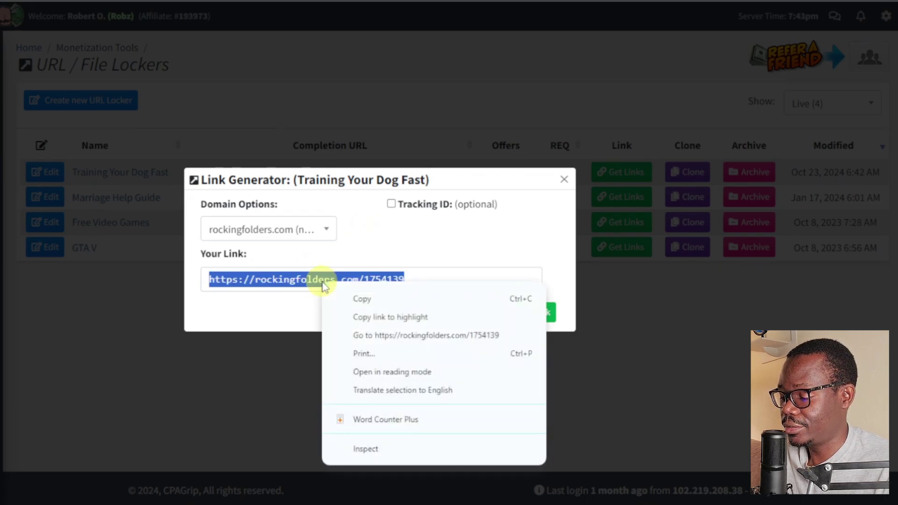
{"action": "left_click", "coordinate": [381, 335]}
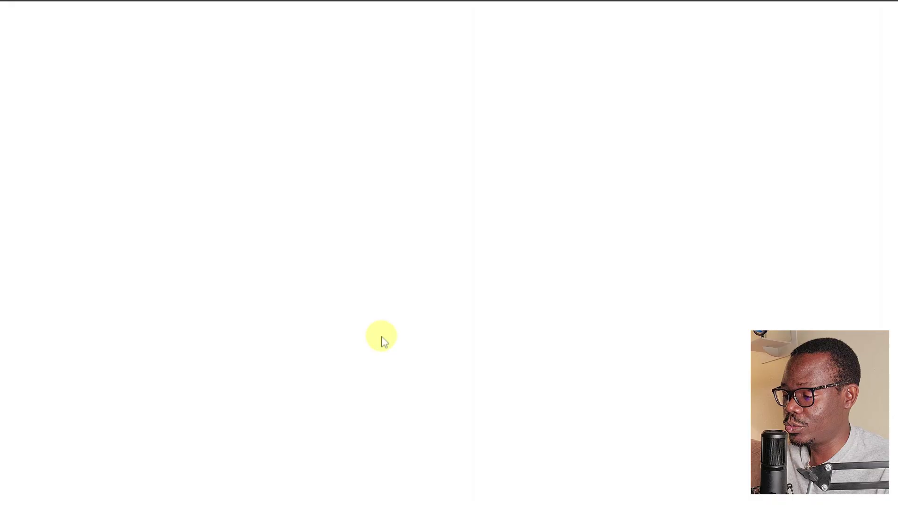
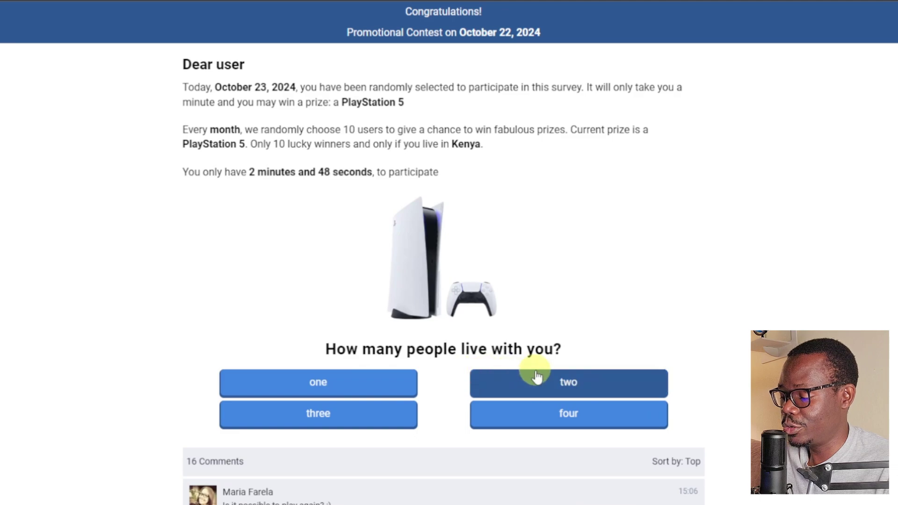
Answer the PlayStation 5 survey with two and Yes, try the gift boxes and continue to the Rewardis registration
{"action": "left_click", "coordinate": [567, 377]}
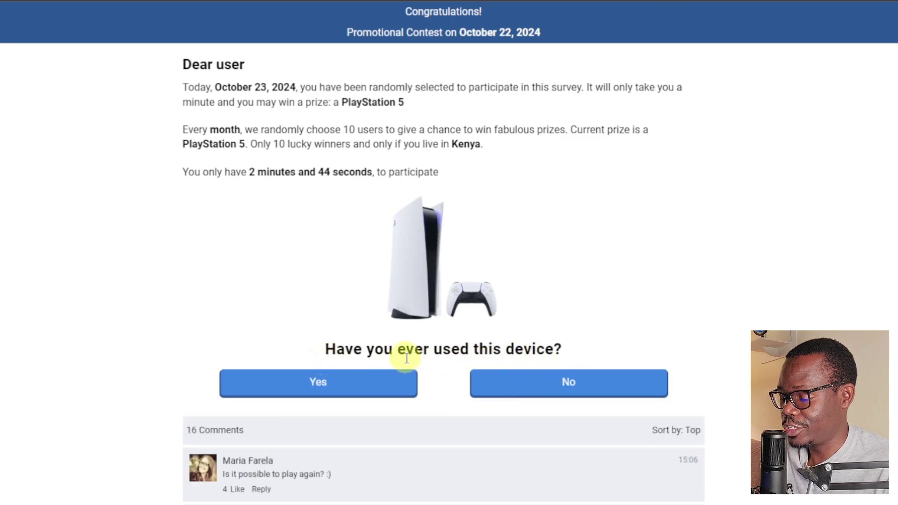
{"action": "left_click", "coordinate": [358, 382]}
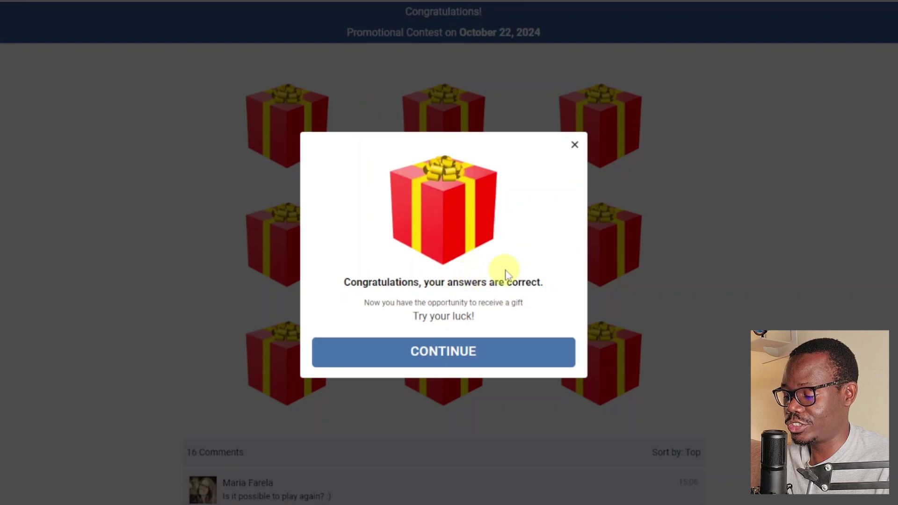
{"action": "left_click", "coordinate": [449, 355]}
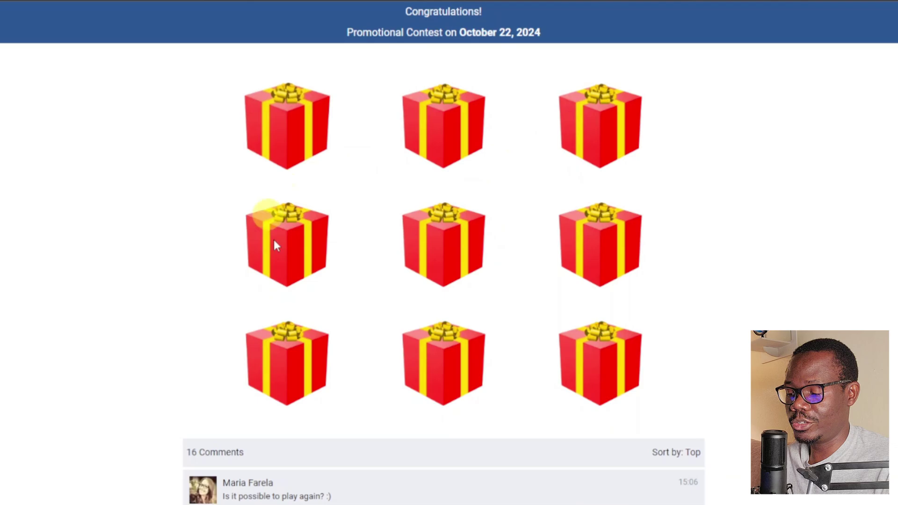
{"action": "left_click", "coordinate": [445, 136]}
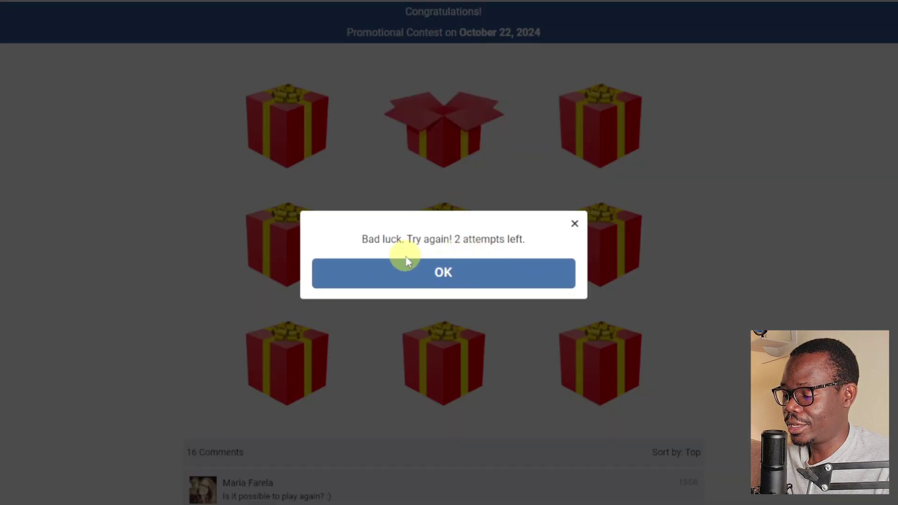
{"action": "left_click", "coordinate": [450, 271]}
{"action": "left_click", "coordinate": [616, 255]}
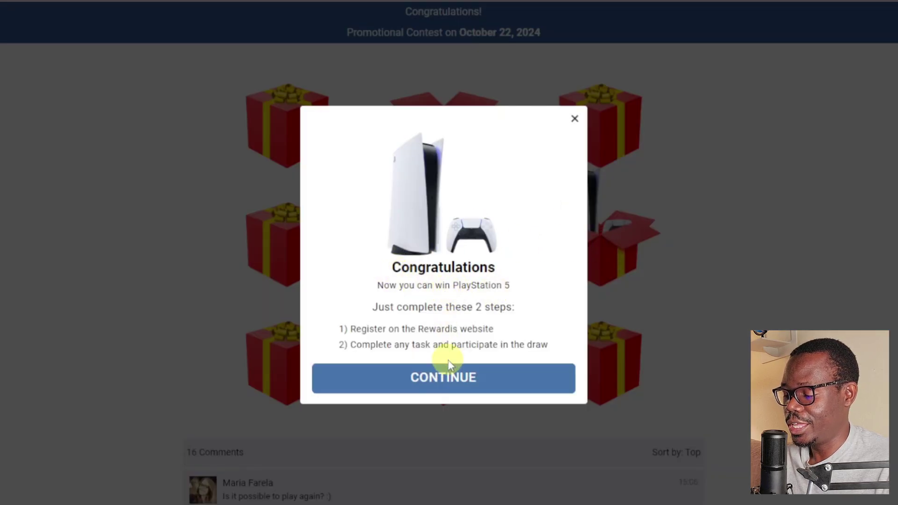
{"action": "left_click", "coordinate": [443, 380]}
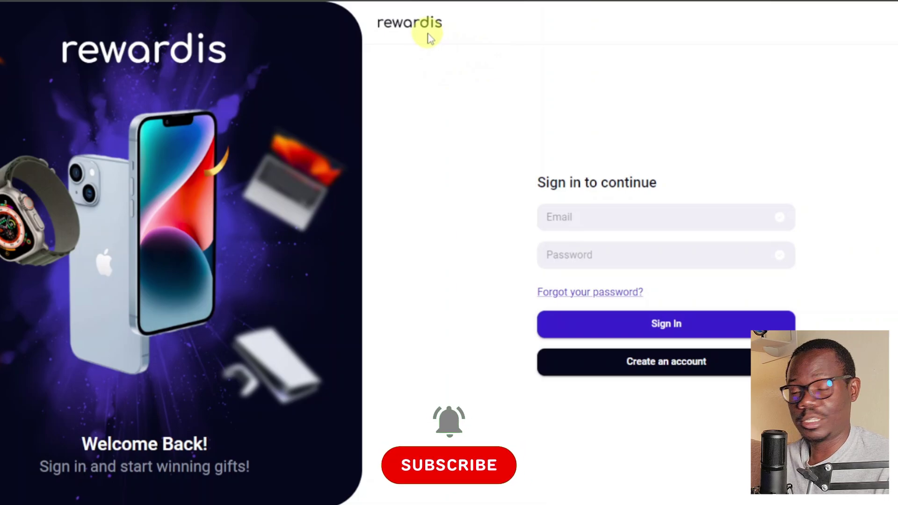
Examine the email and password fields on the Rewardis sign-in page and leave the offer pages
{"action": "left_click", "coordinate": [575, 226]}
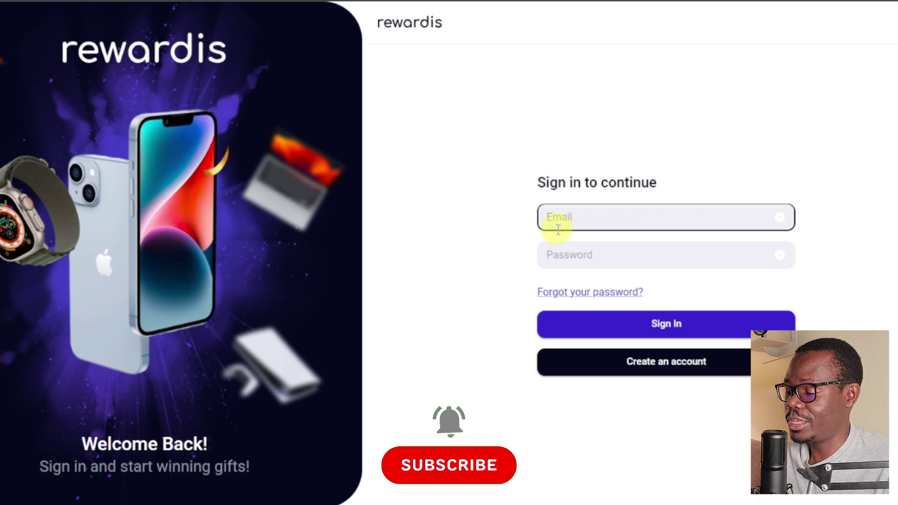
{"action": "left_click", "coordinate": [656, 278]}
{"action": "left_click", "coordinate": [612, 216]}
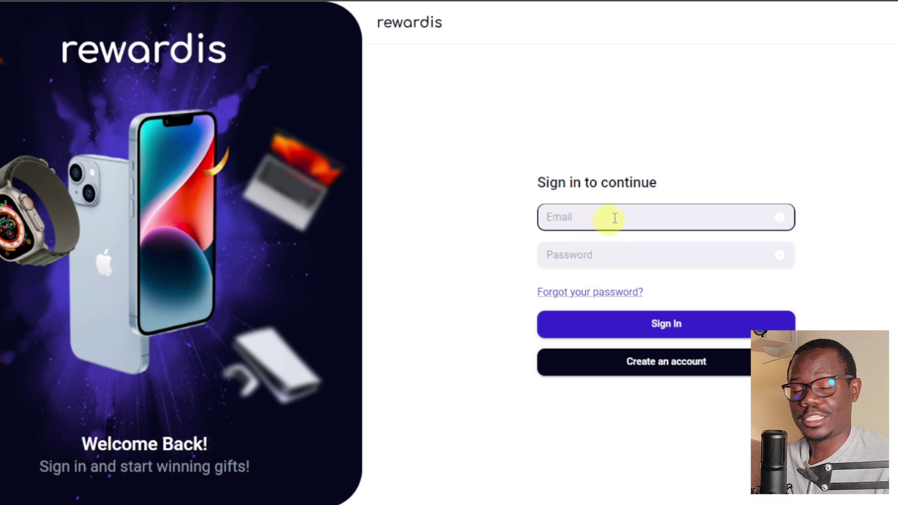
{"action": "left_click", "coordinate": [664, 260]}
{"action": "left_click", "coordinate": [666, 241]}
{"action": "left_click", "coordinate": [618, 253]}
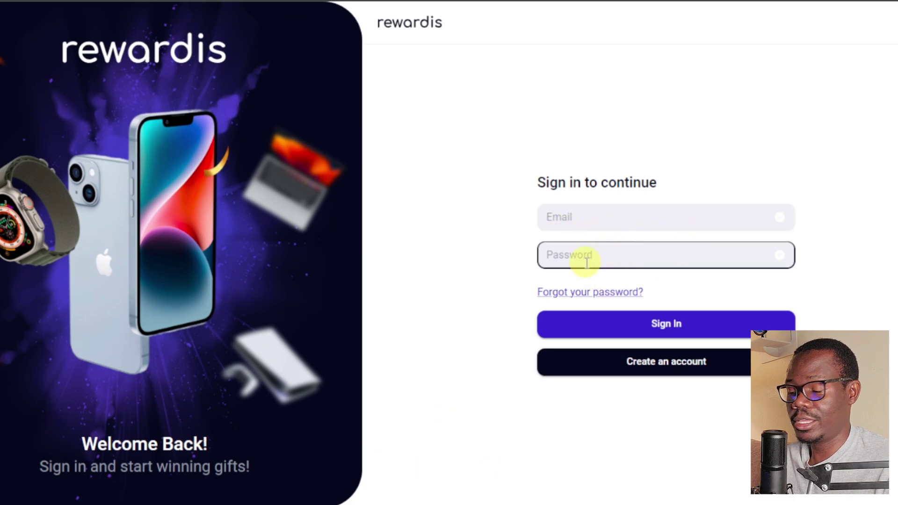
{"action": "left_click", "coordinate": [505, 271]}
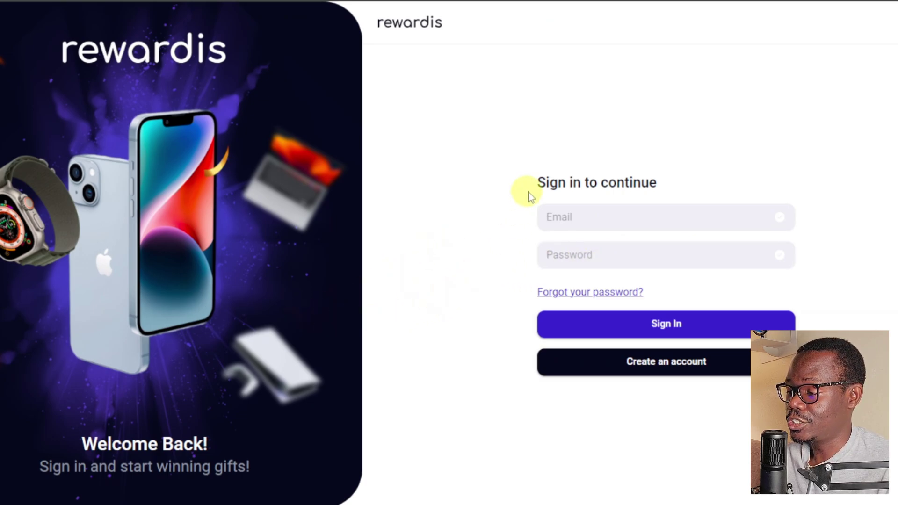
{"action": "left_click", "coordinate": [585, 1]}
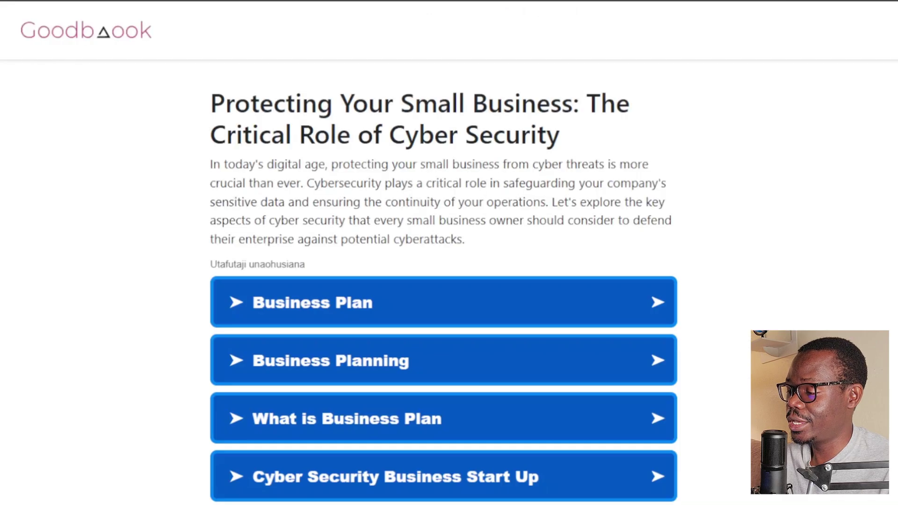
{"action": "left_click", "coordinate": [491, 0]}
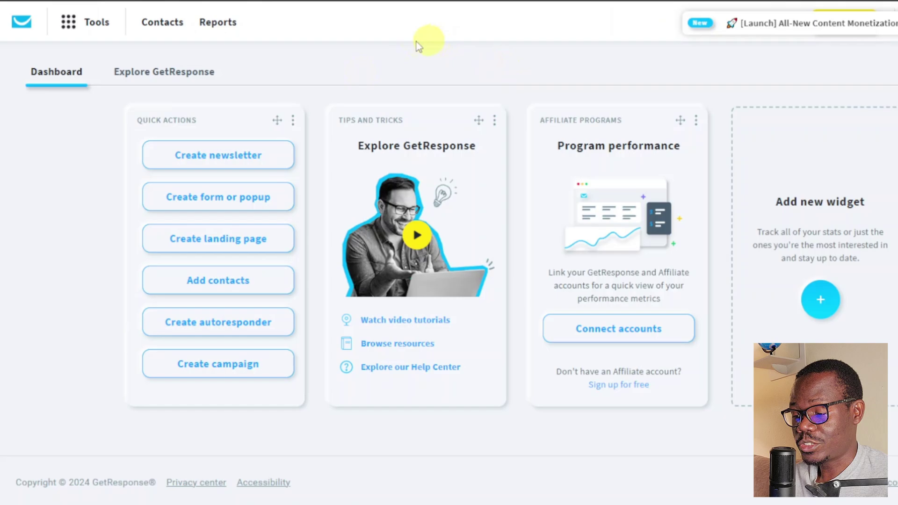
Create a contact list named Dog Training in GetResponse
{"action": "left_click", "coordinate": [162, 24]}
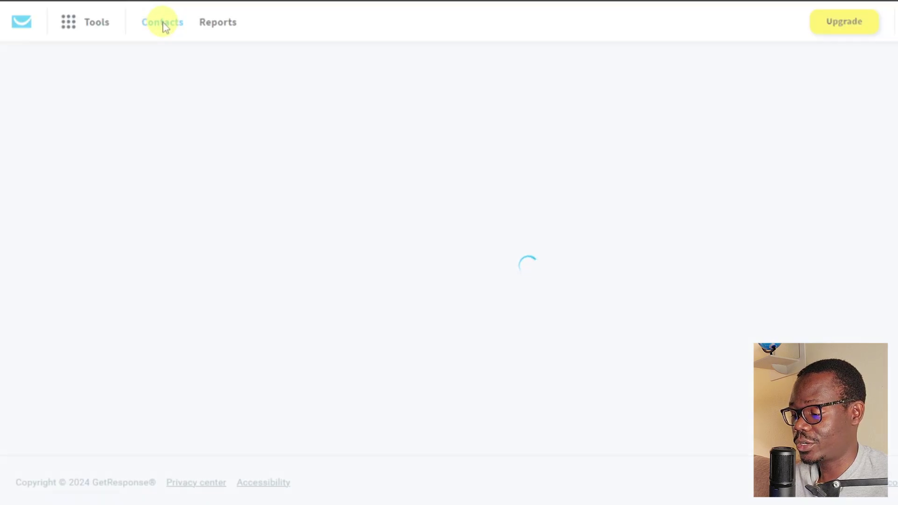
{"action": "left_click", "coordinate": [775, 215]}
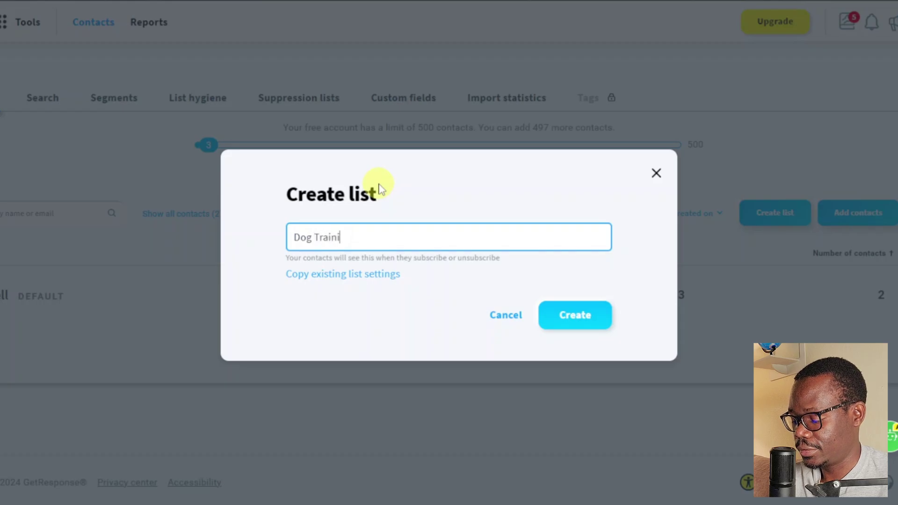
{"action": "left_click", "coordinate": [579, 322]}
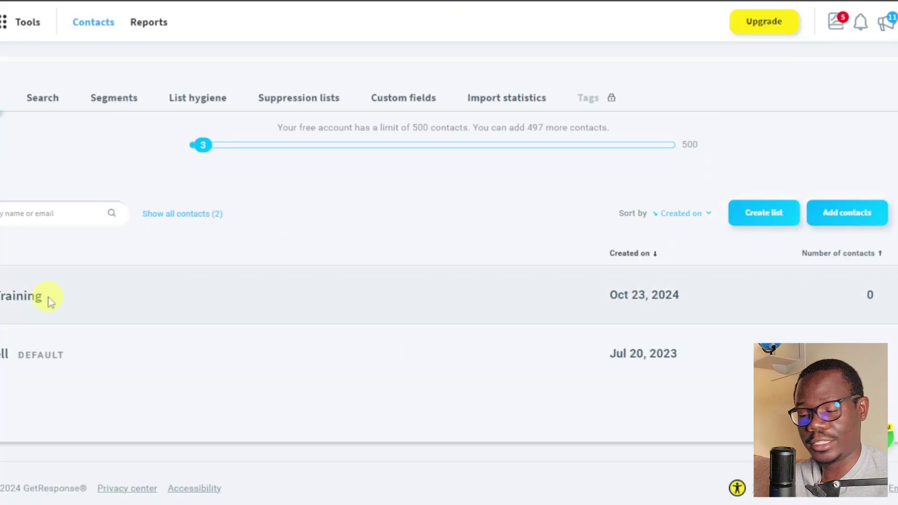
Start a new GetResponse landing page built from a ready-made template
{"action": "left_click", "coordinate": [1, 24]}
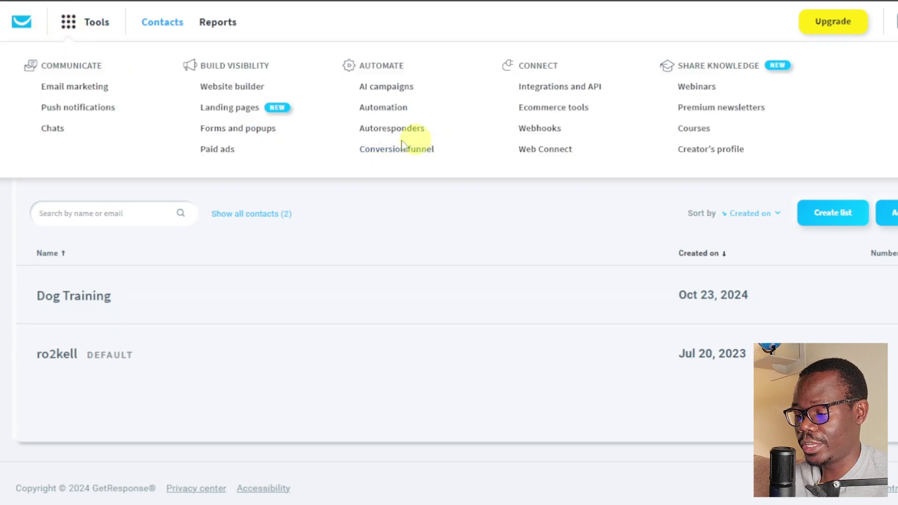
{"action": "left_click", "coordinate": [241, 109]}
{"action": "left_click", "coordinate": [888, 147]}
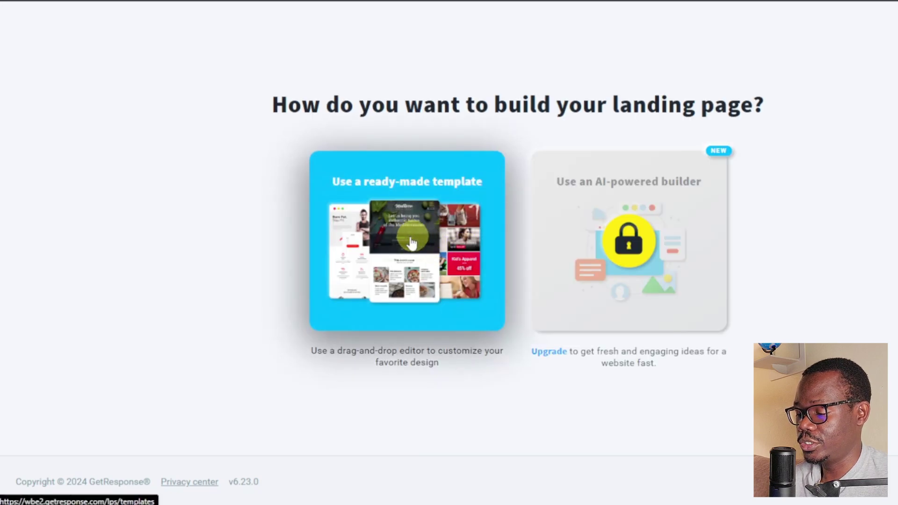
{"action": "left_click", "coordinate": [411, 242]}
Browse the predesigned landing page templates, use the one with the dog photo and look over its sections
{"action": "scroll", "coordinate": [340, 323], "scroll_direction": "down", "scroll_amount": 2}
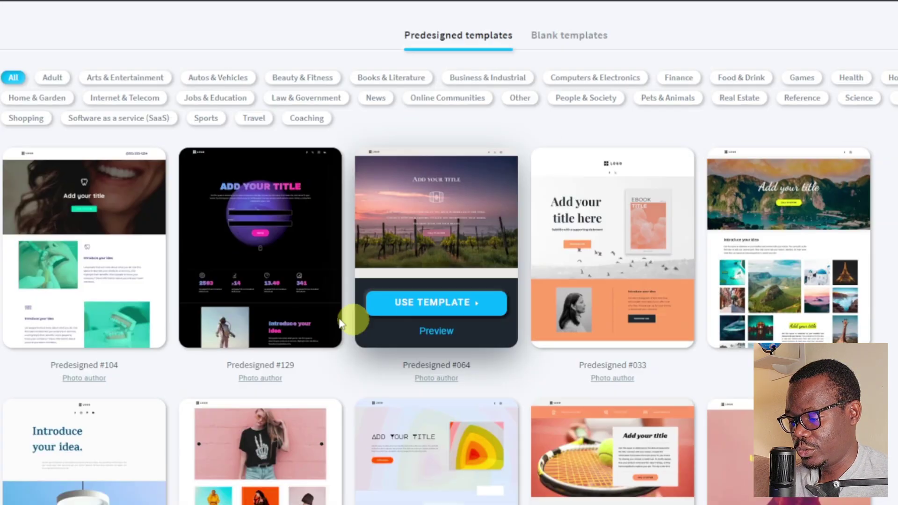
{"action": "scroll", "coordinate": [731, 241], "scroll_direction": "down", "scroll_amount": 3}
{"action": "scroll", "coordinate": [758, 243], "scroll_direction": "up", "scroll_amount": 4}
{"action": "scroll", "coordinate": [751, 241], "scroll_direction": "down", "scroll_amount": 4}
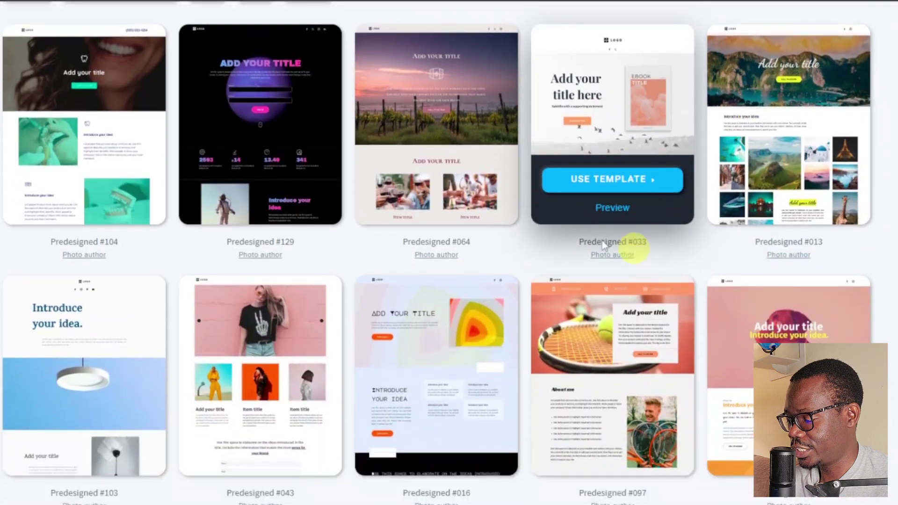
{"action": "scroll", "coordinate": [604, 246], "scroll_direction": "down", "scroll_amount": 3}
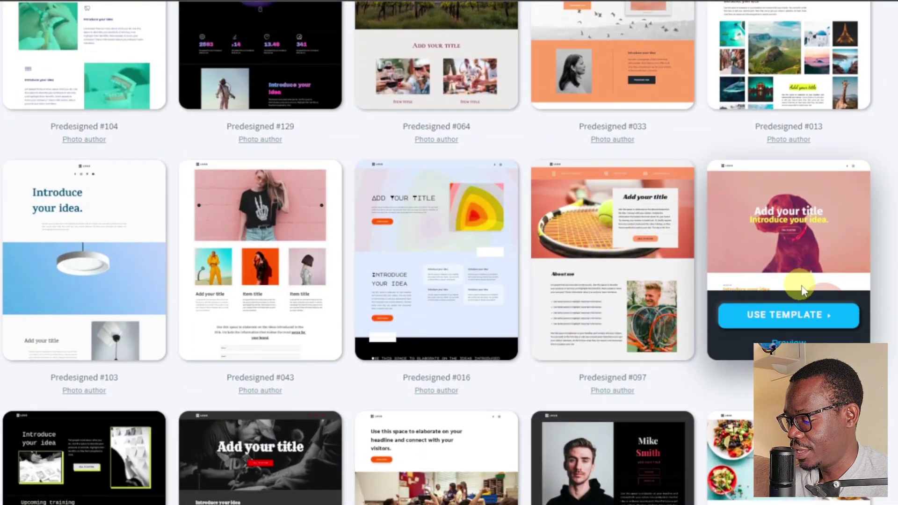
{"action": "left_click", "coordinate": [791, 315]}
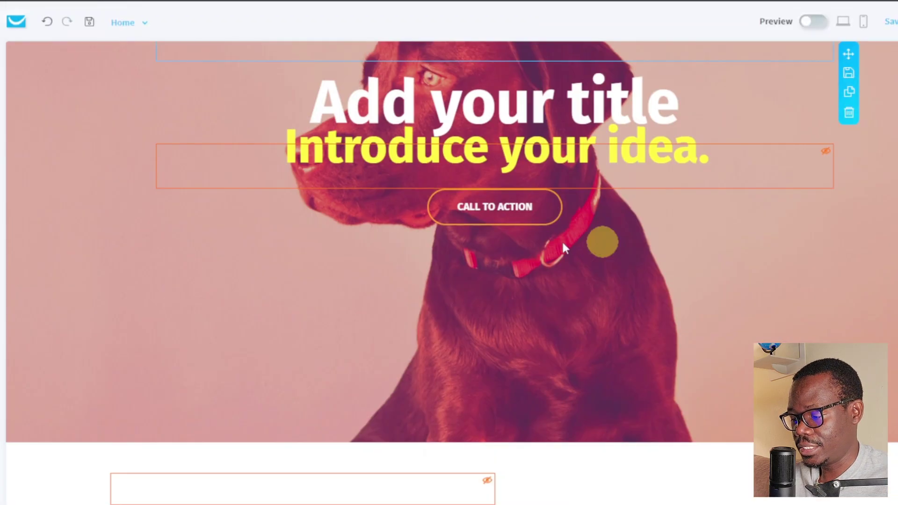
{"action": "scroll", "coordinate": [563, 245], "scroll_direction": "down", "scroll_amount": 20}
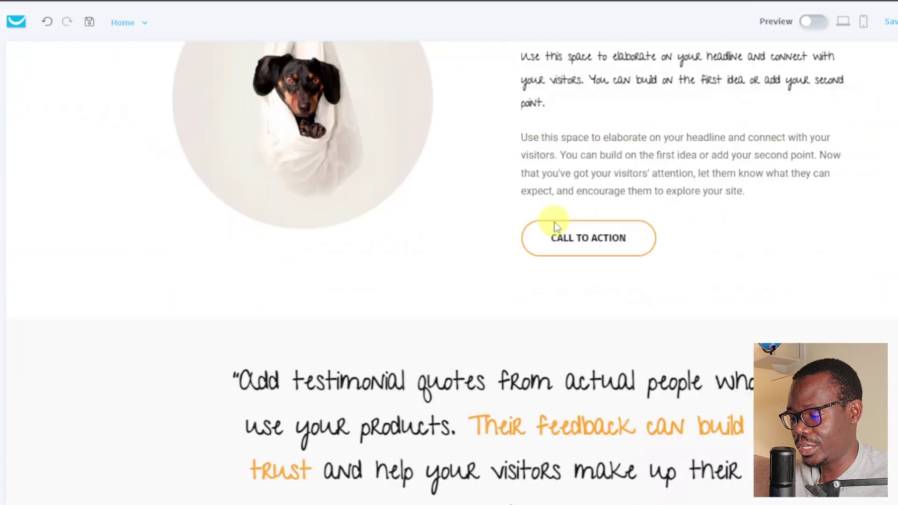
{"action": "scroll", "coordinate": [554, 223], "scroll_direction": "down", "scroll_amount": 10}
{"action": "scroll", "coordinate": [555, 221], "scroll_direction": "up", "scroll_amount": 9}
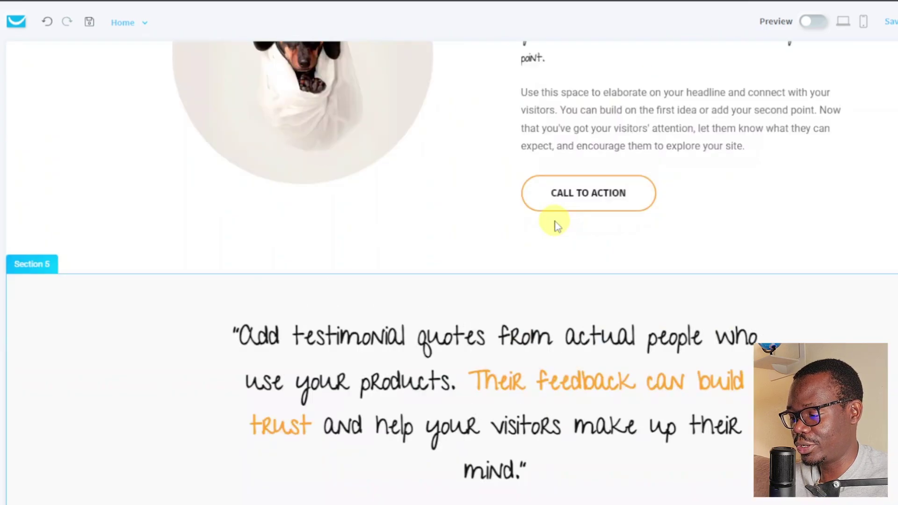
{"action": "scroll", "coordinate": [556, 224], "scroll_direction": "up", "scroll_amount": 20}
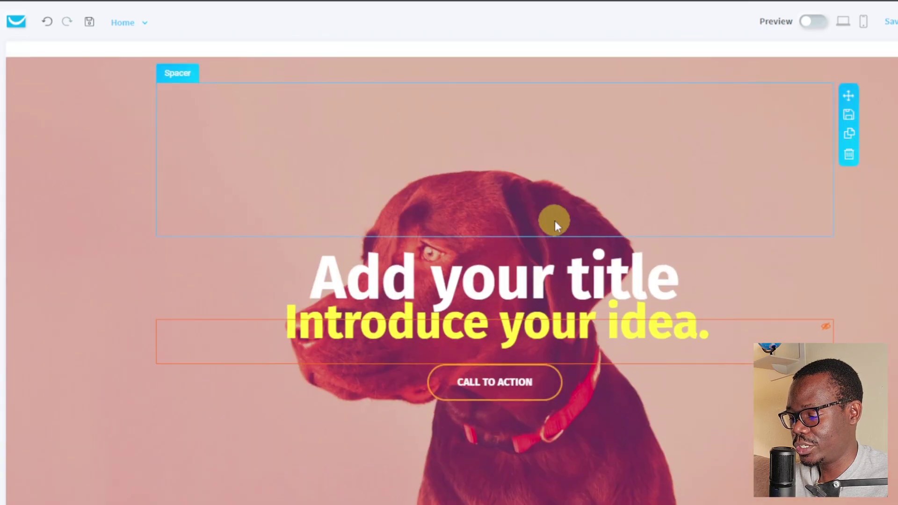
Delete the logo, the social media icons and the spacer above the hero title
{"action": "scroll", "coordinate": [555, 220], "scroll_direction": "up", "scroll_amount": 2}
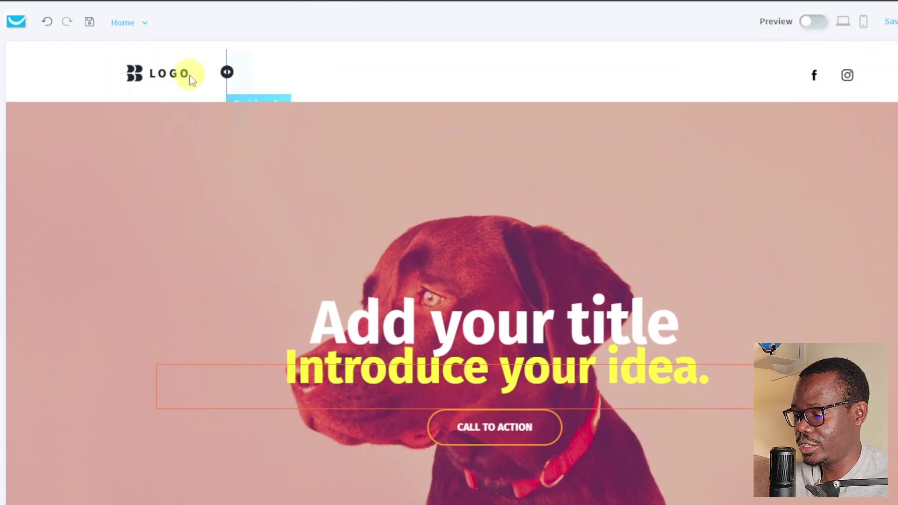
{"action": "left_click", "coordinate": [189, 79]}
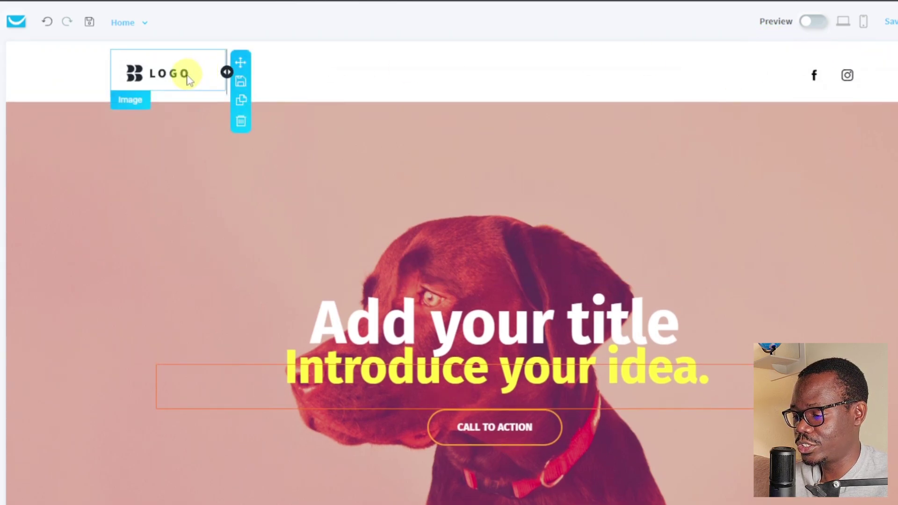
{"action": "left_click", "coordinate": [240, 123]}
{"action": "left_click", "coordinate": [381, 70]}
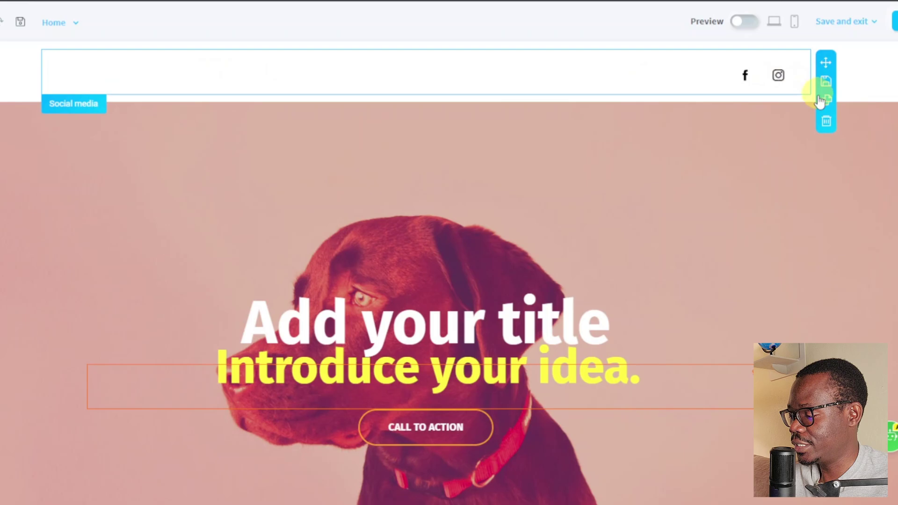
{"action": "left_click", "coordinate": [826, 121]}
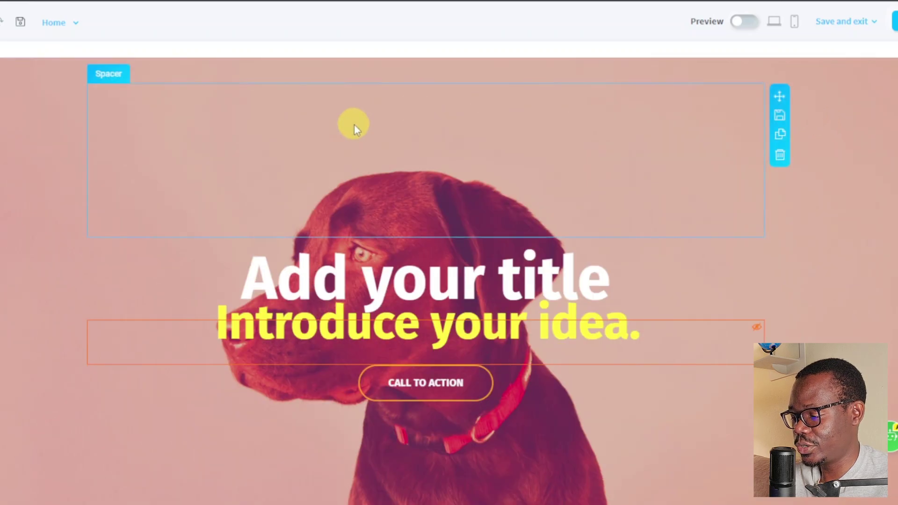
{"action": "left_click", "coordinate": [780, 157]}
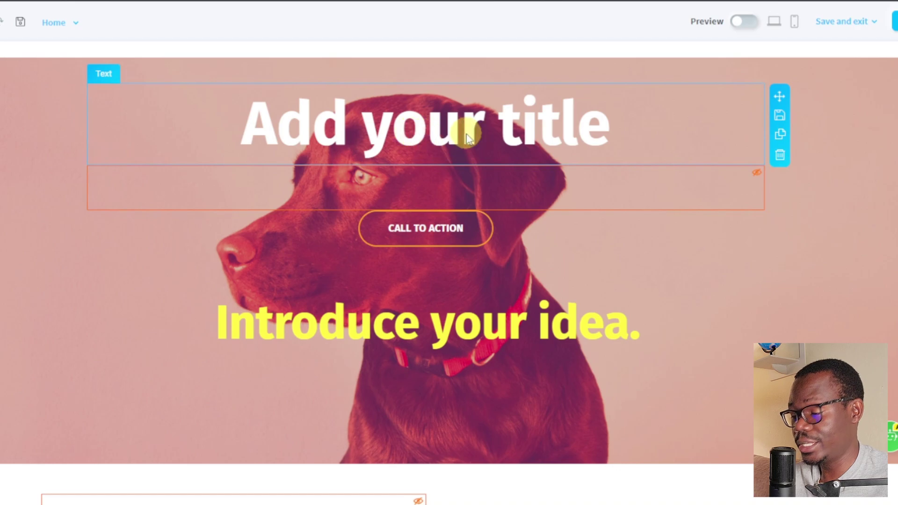
Delete the template sections between the hero and Contact us, including the idea introduction, testimonial and statistics sections
{"action": "scroll", "coordinate": [445, 244], "scroll_direction": "down", "scroll_amount": 7}
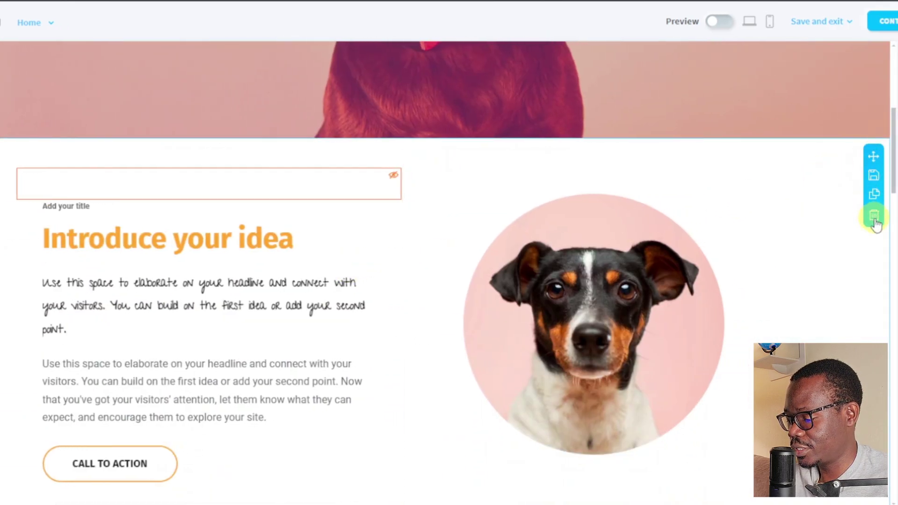
{"action": "left_click", "coordinate": [874, 217]}
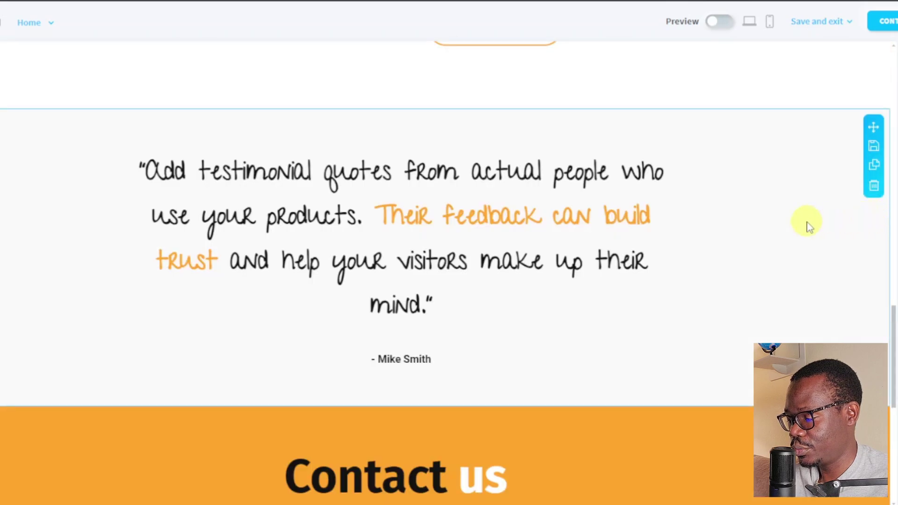
{"action": "left_click", "coordinate": [874, 188]}
{"action": "left_click", "coordinate": [874, 144]}
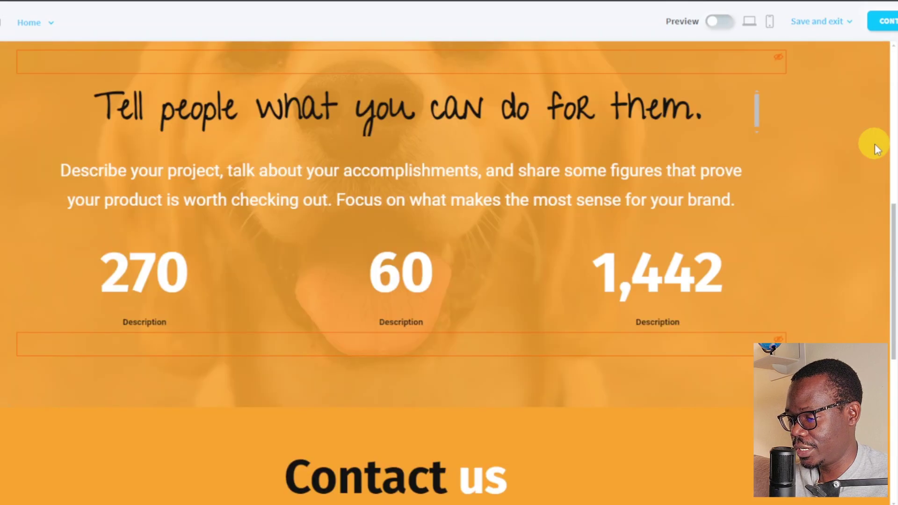
{"action": "scroll", "coordinate": [799, 254], "scroll_direction": "down", "scroll_amount": 4}
{"action": "scroll", "coordinate": [799, 254], "scroll_direction": "up", "scroll_amount": 5}
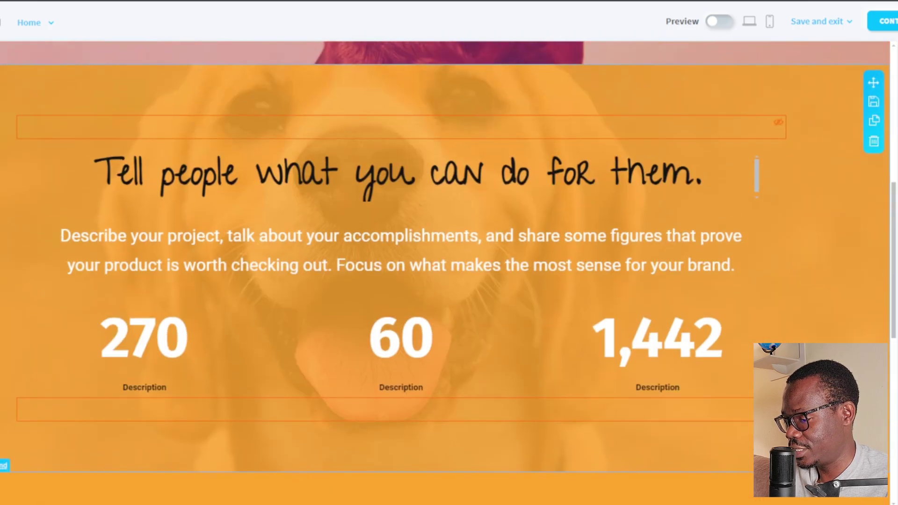
{"action": "left_click", "coordinate": [874, 141]}
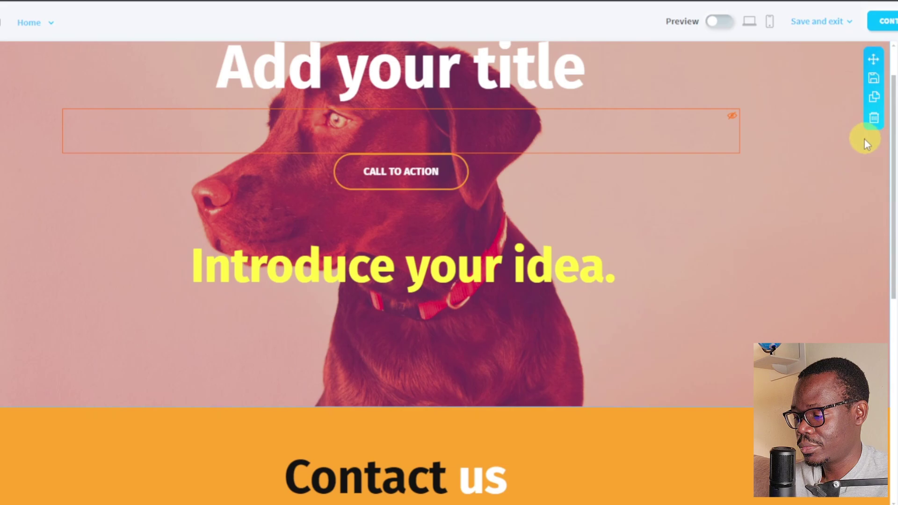
Replace the hero title text with "Train Your Dog Fast"
{"action": "scroll", "coordinate": [676, 242], "scroll_direction": "down", "scroll_amount": 8}
{"action": "scroll", "coordinate": [676, 241], "scroll_direction": "up", "scroll_amount": 9}
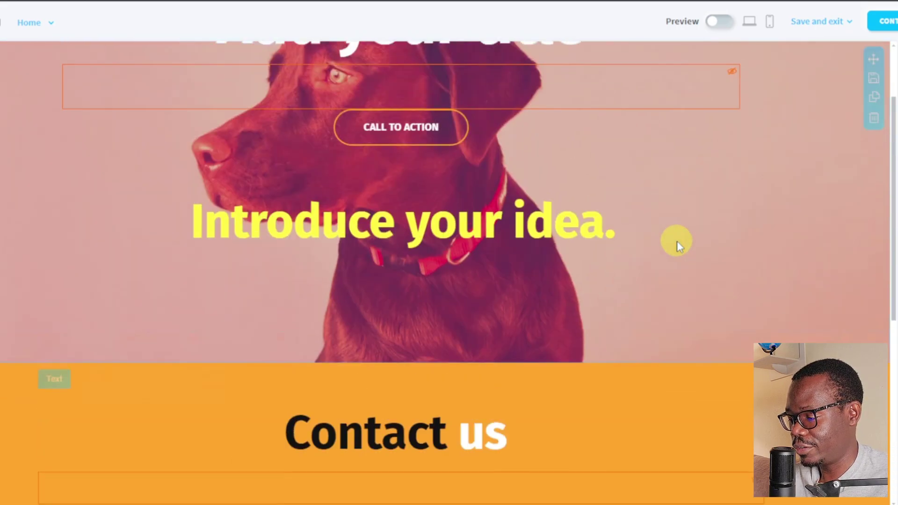
{"action": "scroll", "coordinate": [677, 236], "scroll_direction": "down", "scroll_amount": 10}
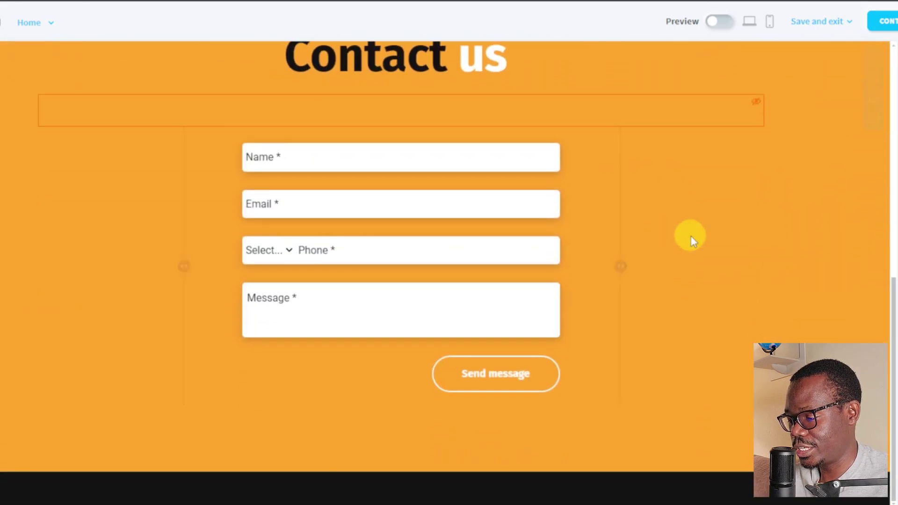
{"action": "scroll", "coordinate": [691, 236], "scroll_direction": "up", "scroll_amount": 7}
{"action": "scroll", "coordinate": [691, 235], "scroll_direction": "up", "scroll_amount": 3}
{"action": "left_click", "coordinate": [422, 130]}
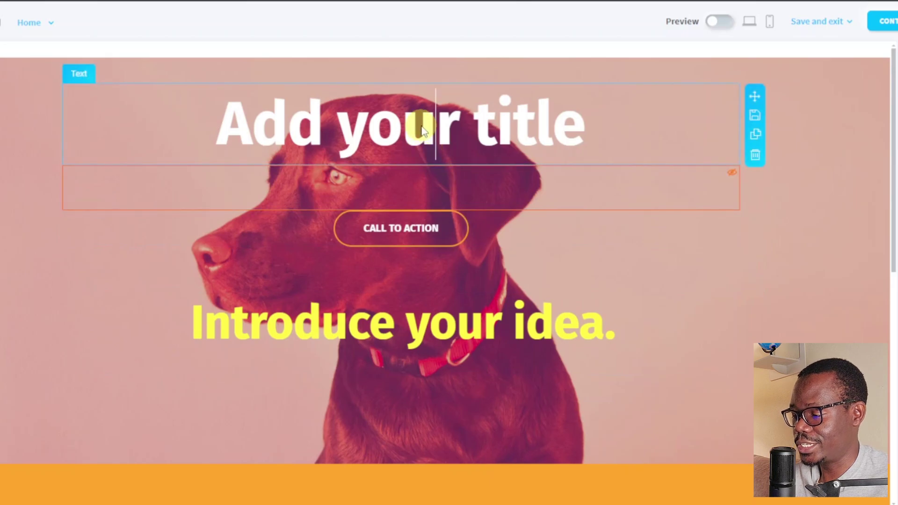
{"action": "triple_click", "coordinate": [422, 130]}
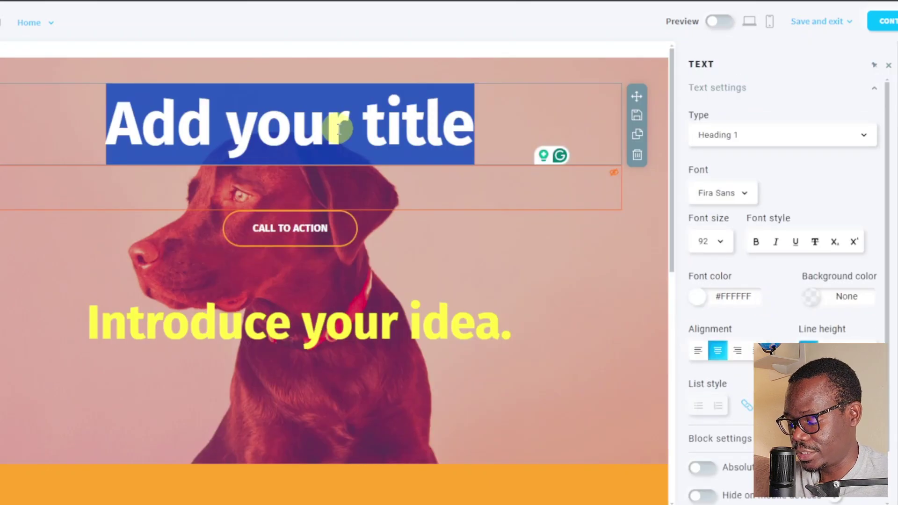
{"action": "type", "text": "Train Y"}
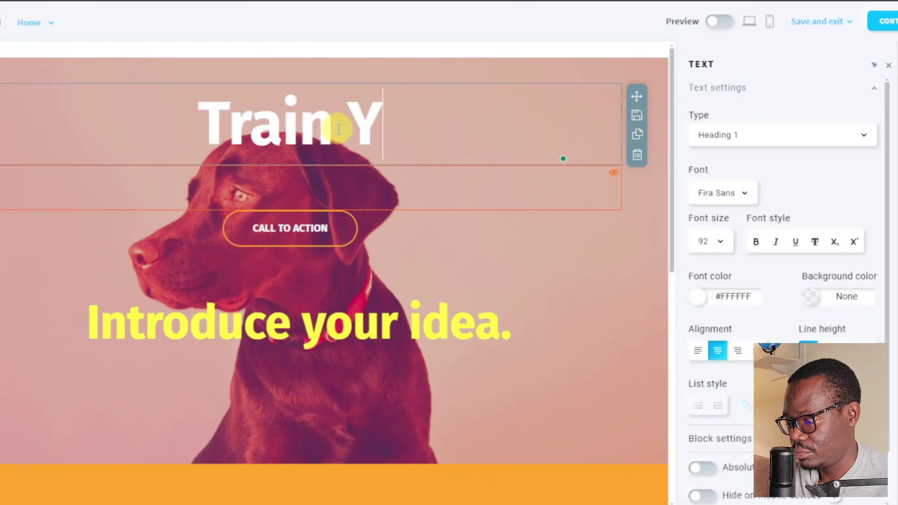
{"action": "type", "text": "our Dogf"}
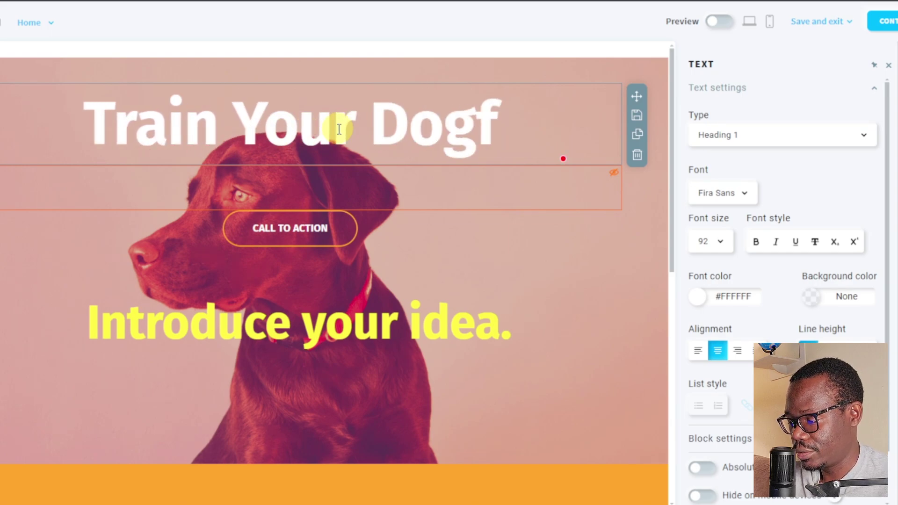
{"action": "key", "text": "BackSpace"}
{"action": "type", "text": "Fast"}
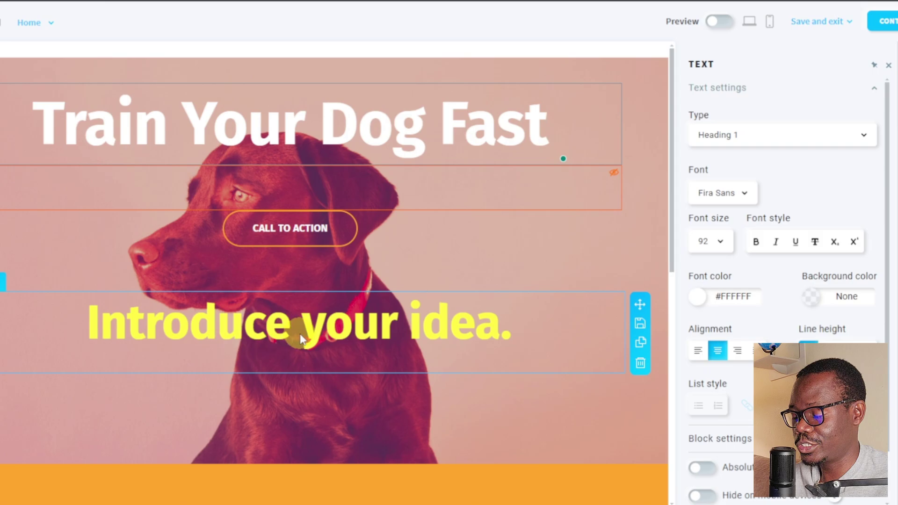
Delete the yellow "Introduce your idea." tagline from the hero and the contact form below the Contact us heading
{"action": "left_click", "coordinate": [641, 364]}
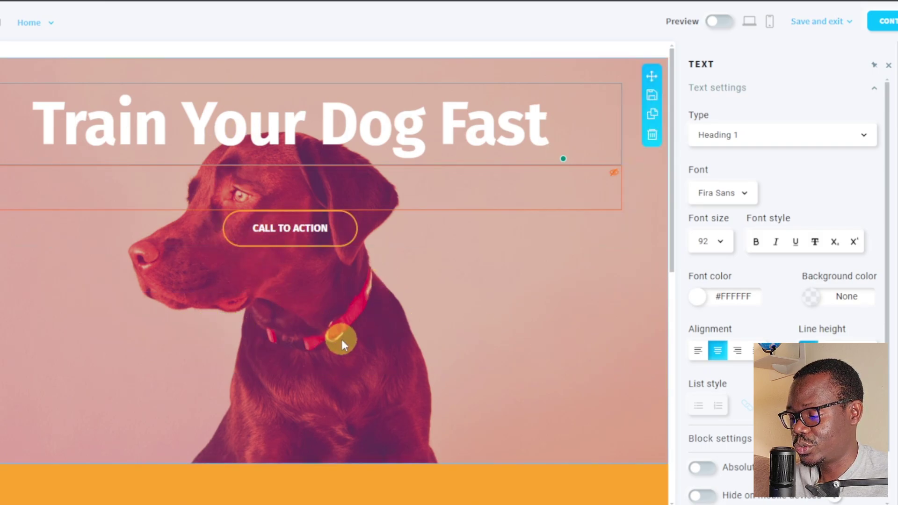
{"action": "scroll", "coordinate": [341, 338], "scroll_direction": "down", "scroll_amount": 3}
{"action": "scroll", "coordinate": [342, 341], "scroll_direction": "down", "scroll_amount": 5}
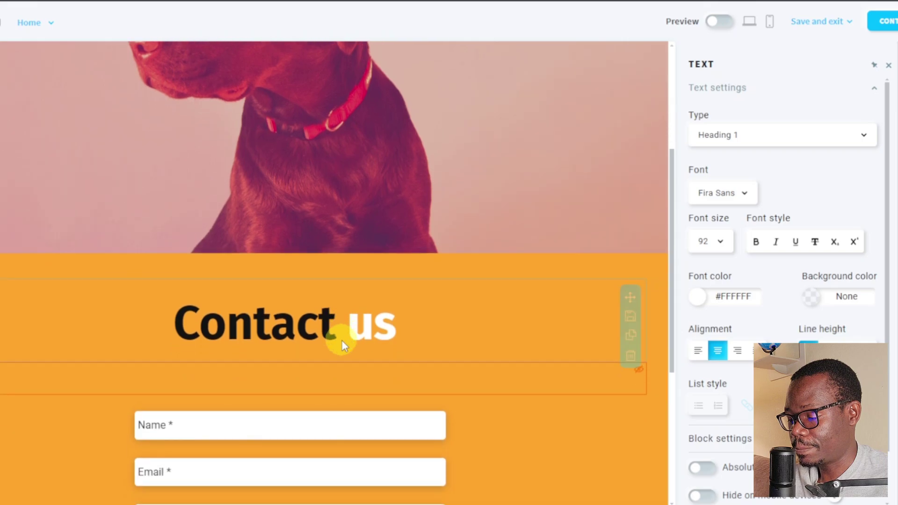
{"action": "scroll", "coordinate": [342, 341], "scroll_direction": "down", "scroll_amount": 2}
{"action": "scroll", "coordinate": [402, 305], "scroll_direction": "down", "scroll_amount": 1}
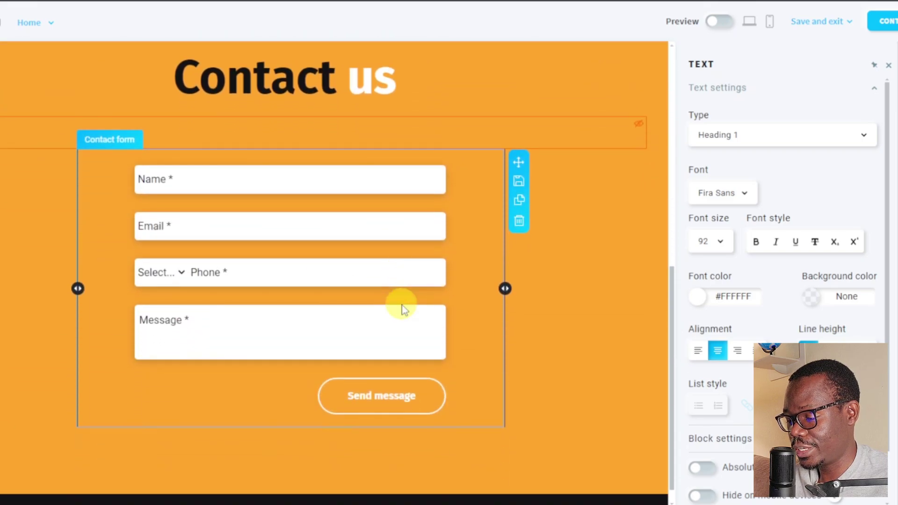
{"action": "left_click", "coordinate": [403, 305]}
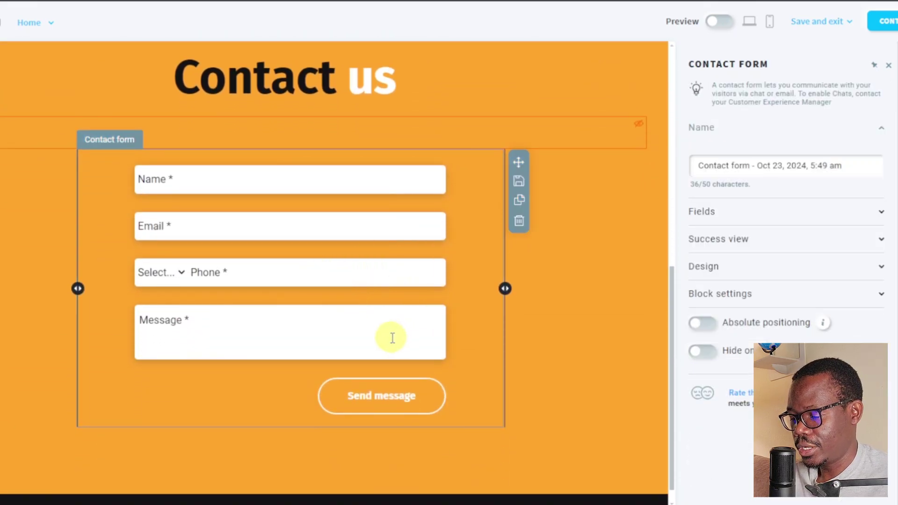
{"action": "scroll", "coordinate": [393, 338], "scroll_direction": "down", "scroll_amount": 1}
{"action": "scroll", "coordinate": [240, 252], "scroll_direction": "up", "scroll_amount": 1}
{"action": "scroll", "coordinate": [248, 300], "scroll_direction": "down", "scroll_amount": 1}
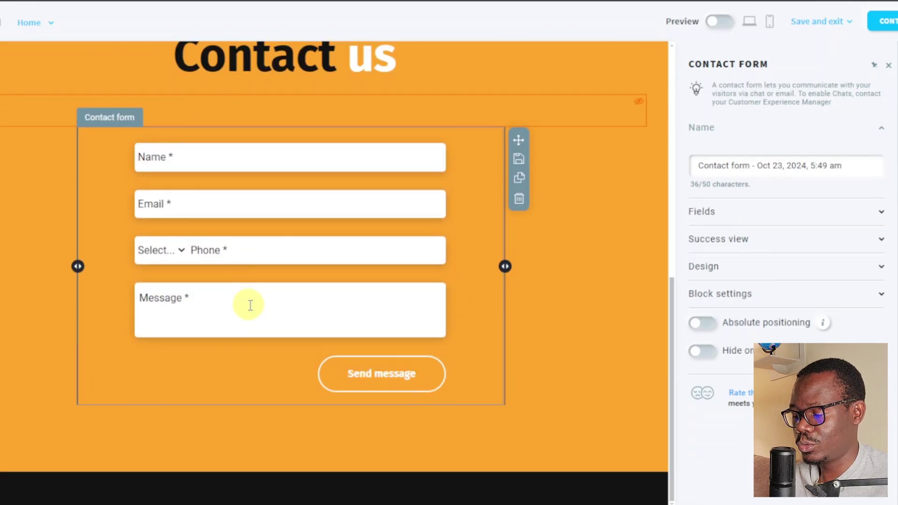
{"action": "left_click", "coordinate": [519, 200]}
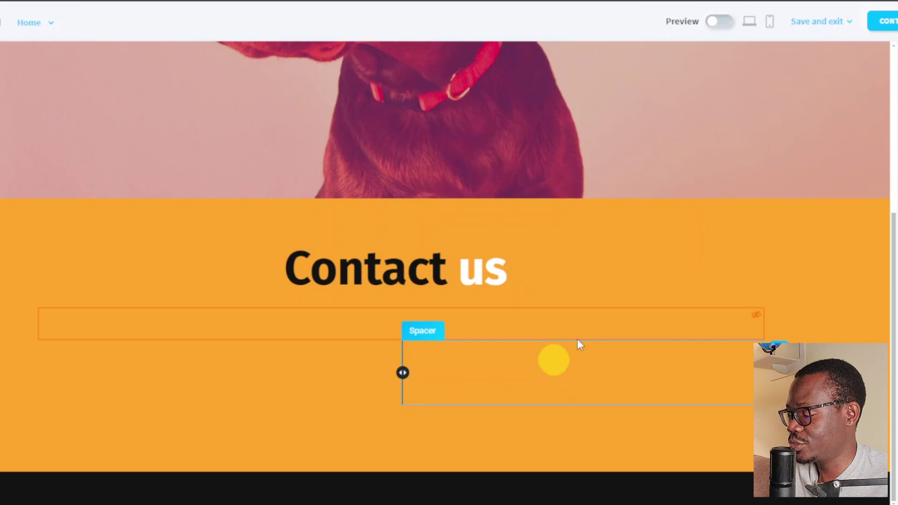
Try a light name-and-email signup form beneath the Contact us heading and delete the form
{"action": "left_click", "coordinate": [878, 159]}
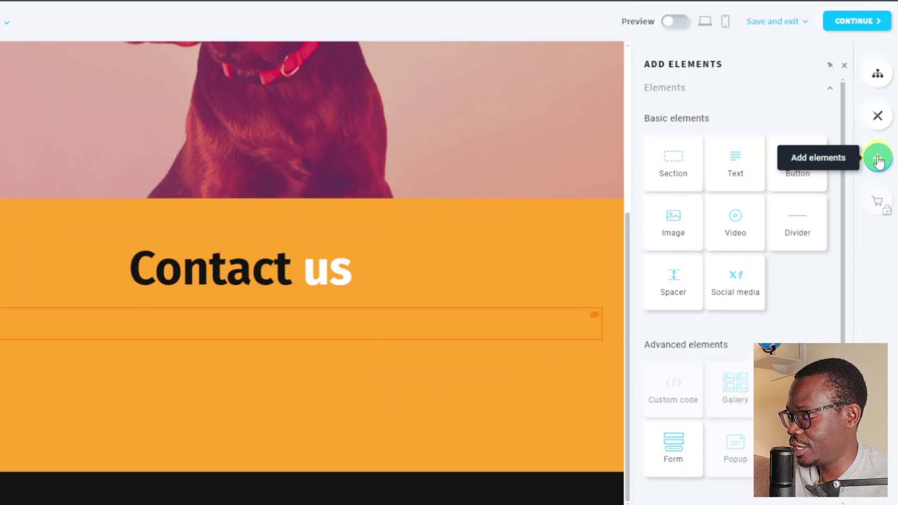
{"action": "scroll", "coordinate": [796, 300], "scroll_direction": "down", "scroll_amount": 3}
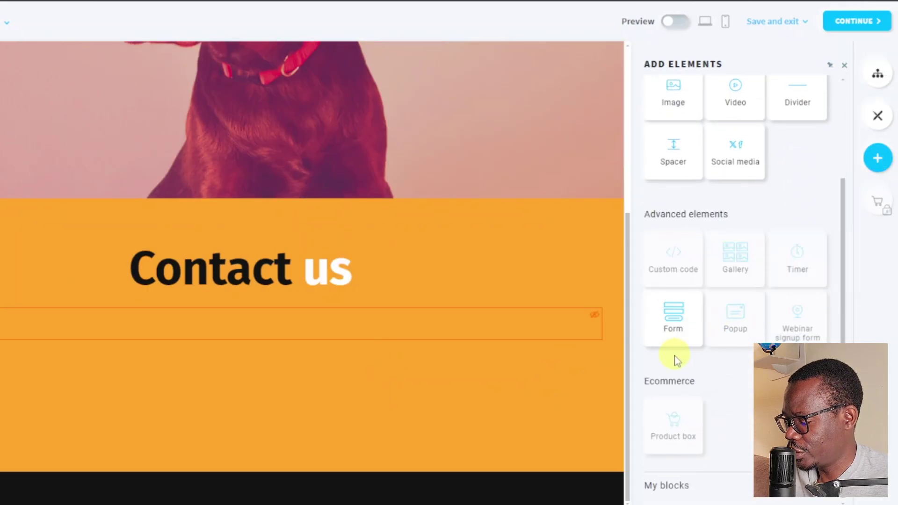
{"action": "left_click", "coordinate": [675, 323]}
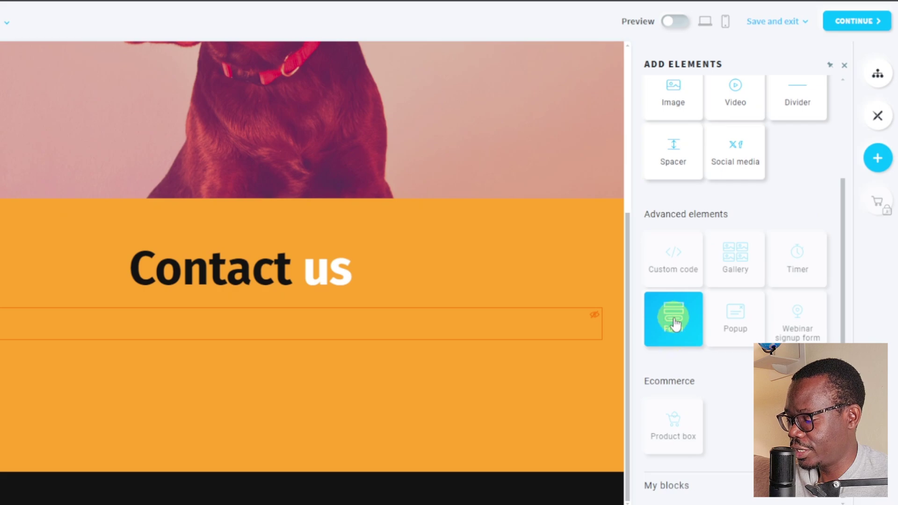
{"action": "left_click_drag", "start_coordinate": [675, 323], "coordinate": [246, 346]}
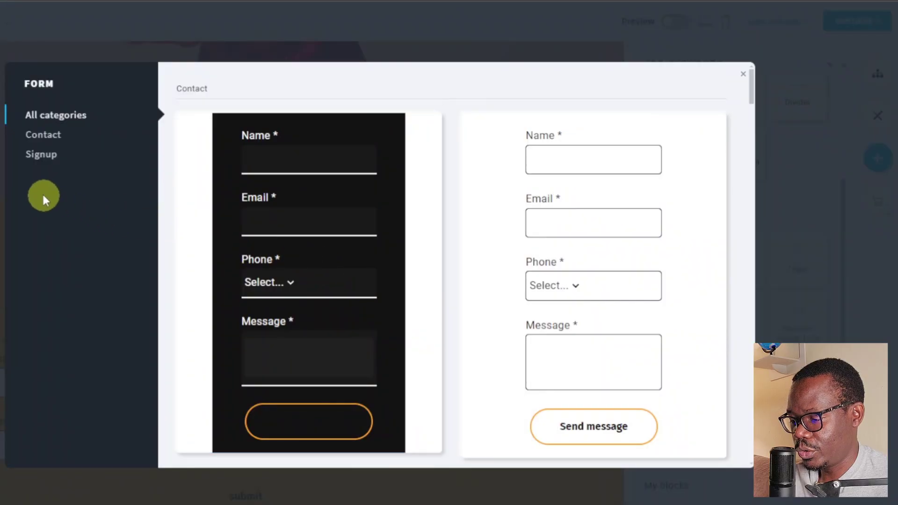
{"action": "left_click", "coordinate": [44, 155]}
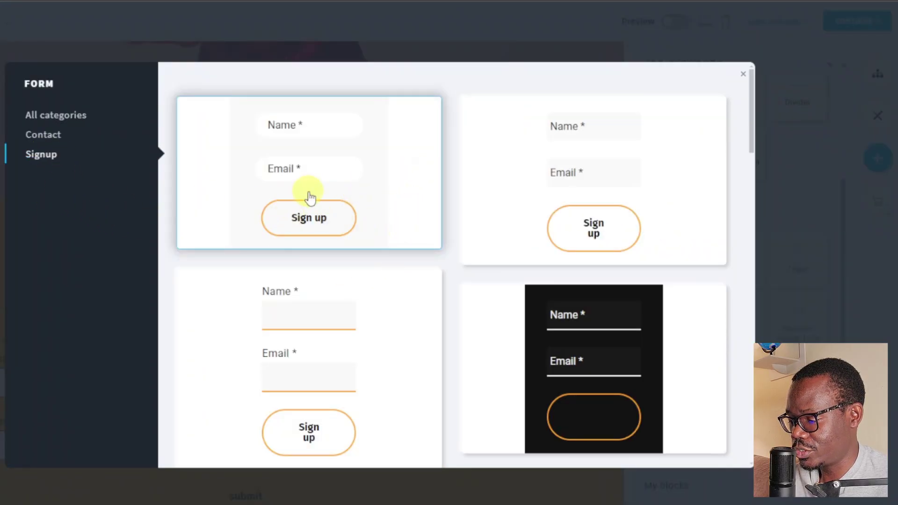
{"action": "scroll", "coordinate": [514, 296], "scroll_direction": "down", "scroll_amount": 5}
{"action": "scroll", "coordinate": [475, 294], "scroll_direction": "up", "scroll_amount": 6}
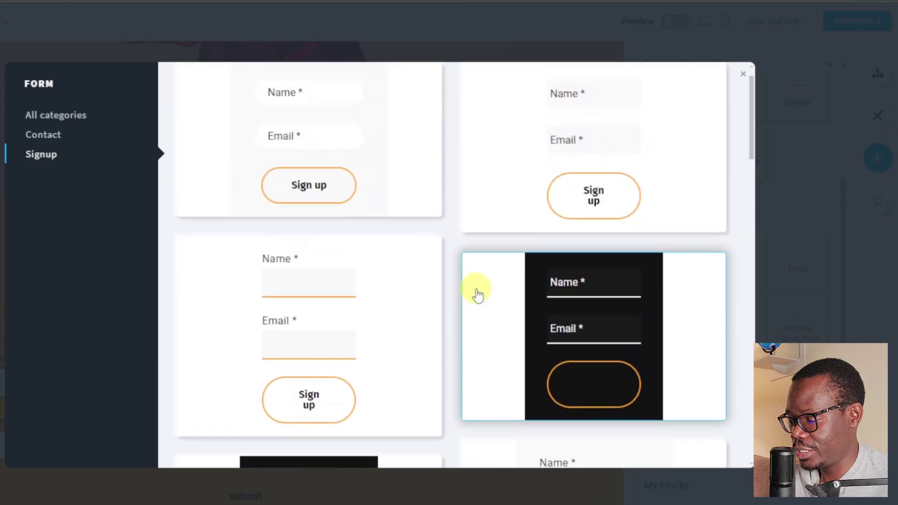
{"action": "left_click", "coordinate": [348, 209]}
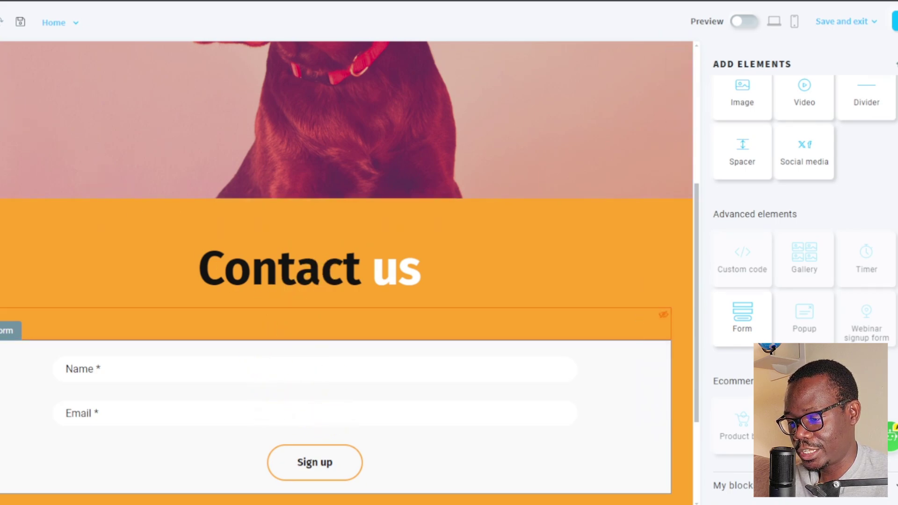
{"action": "scroll", "coordinate": [301, 406], "scroll_direction": "down", "scroll_amount": 3}
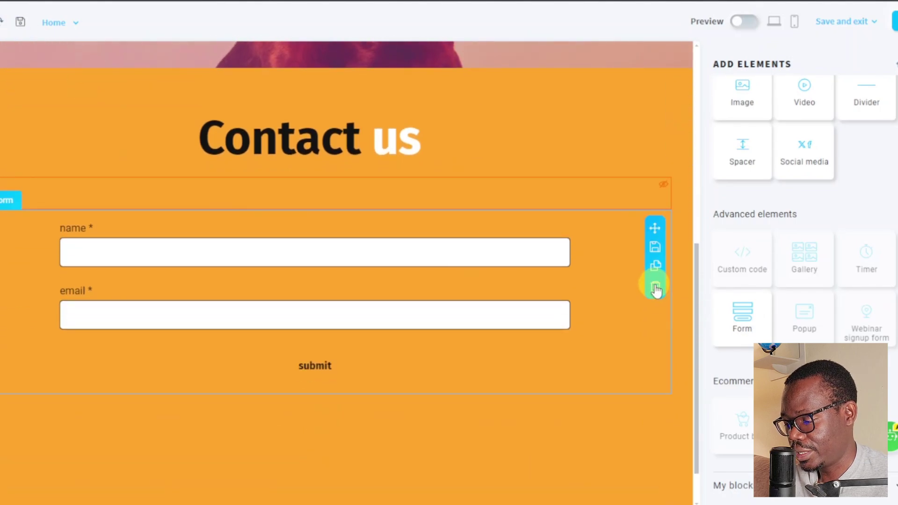
{"action": "left_click", "coordinate": [655, 287]}
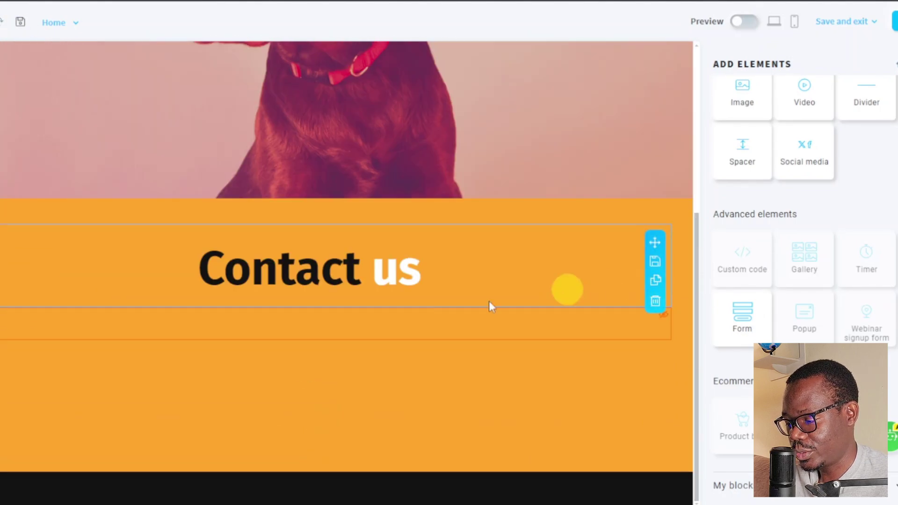
Delete the Contact us heading and insert a black name-and-email signup form in the orange section
{"action": "left_click", "coordinate": [655, 301]}
{"action": "left_click", "coordinate": [750, 326]}
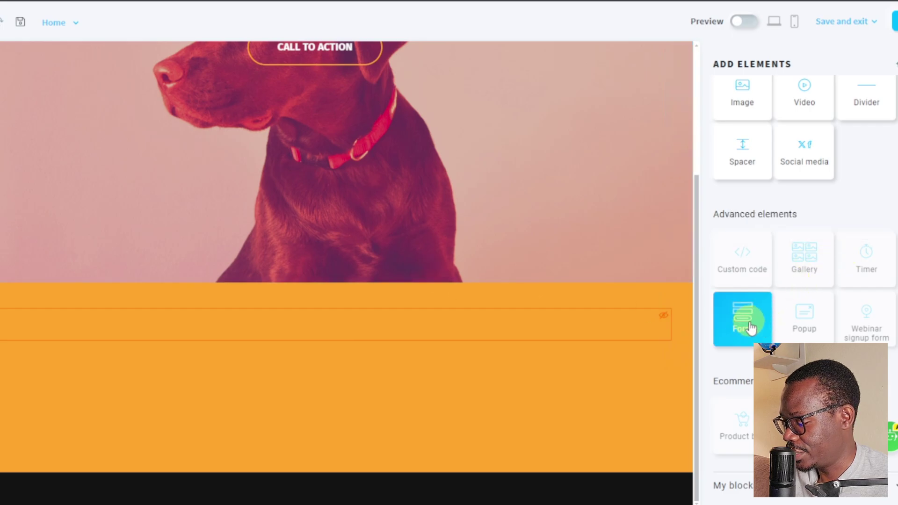
{"action": "left_click_drag", "start_coordinate": [750, 326], "coordinate": [358, 347]}
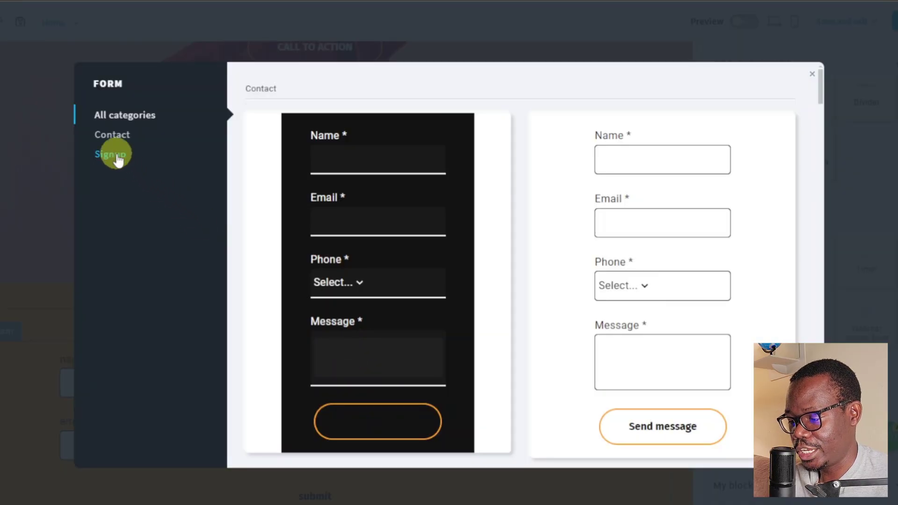
{"action": "left_click", "coordinate": [117, 159]}
{"action": "scroll", "coordinate": [457, 374], "scroll_direction": "down", "scroll_amount": 5}
{"action": "left_click", "coordinate": [395, 325]}
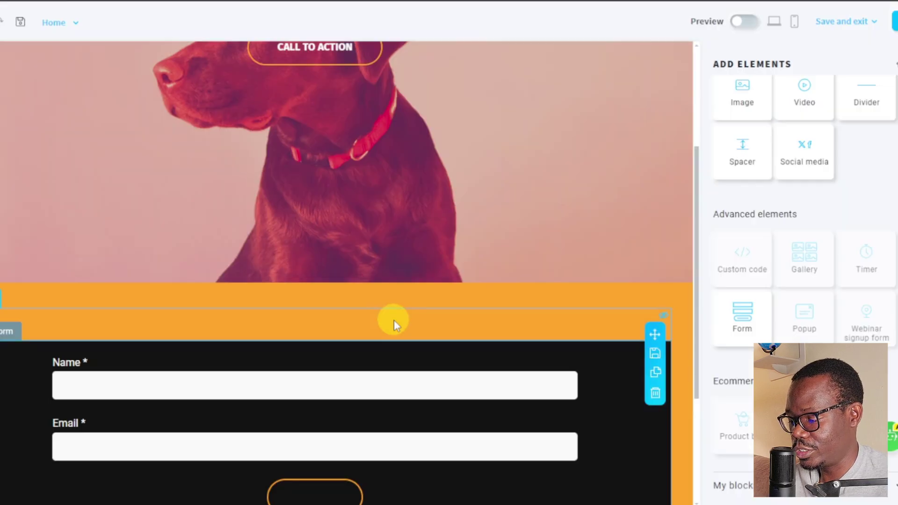
Compare the Solid and Outlined styles on the signup form's button and apply Outlined
{"action": "scroll", "coordinate": [394, 320], "scroll_direction": "down", "scroll_amount": 3}
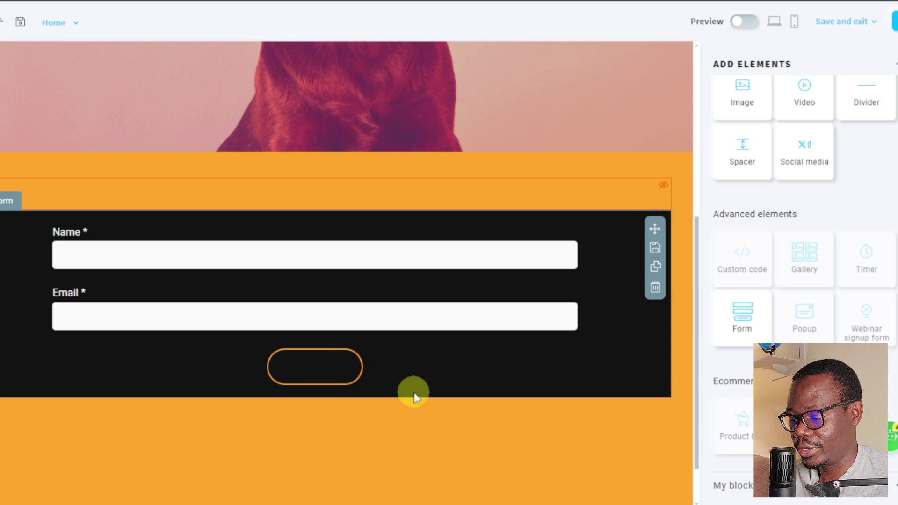
{"action": "left_click", "coordinate": [341, 369]}
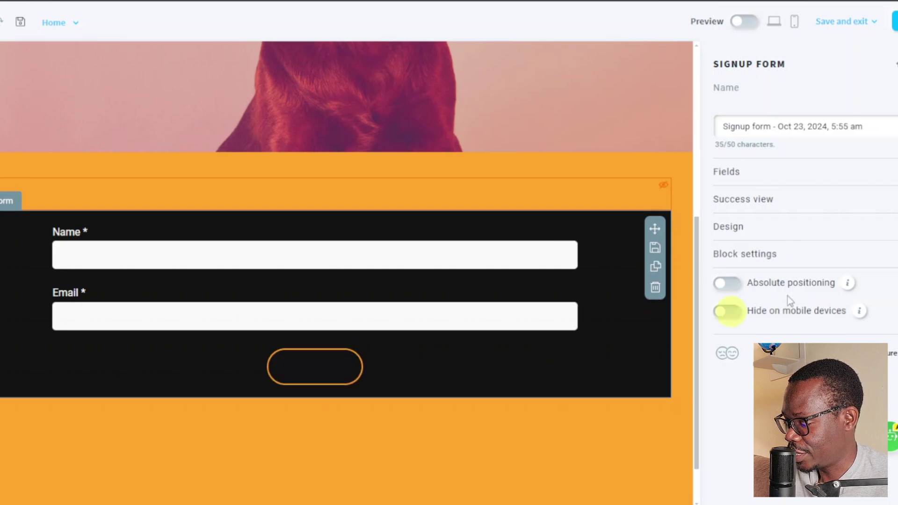
{"action": "left_click", "coordinate": [892, 231]}
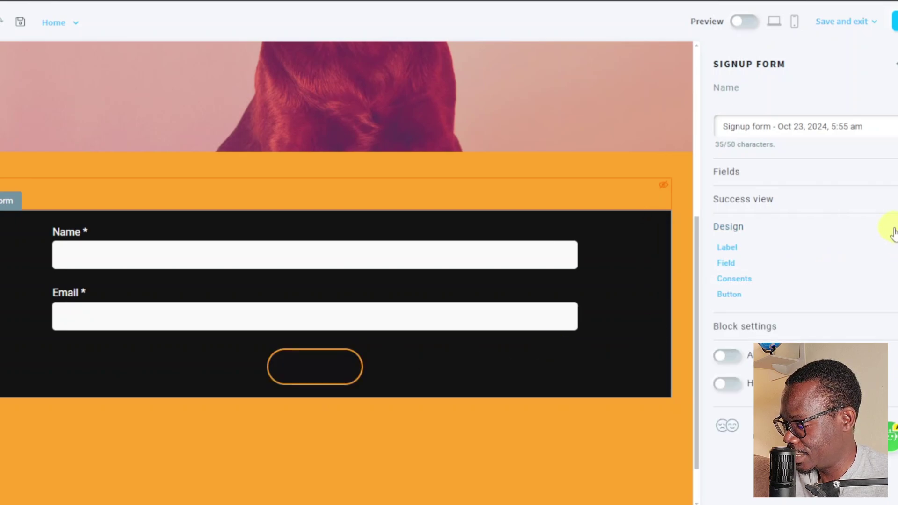
{"action": "left_click", "coordinate": [730, 295]}
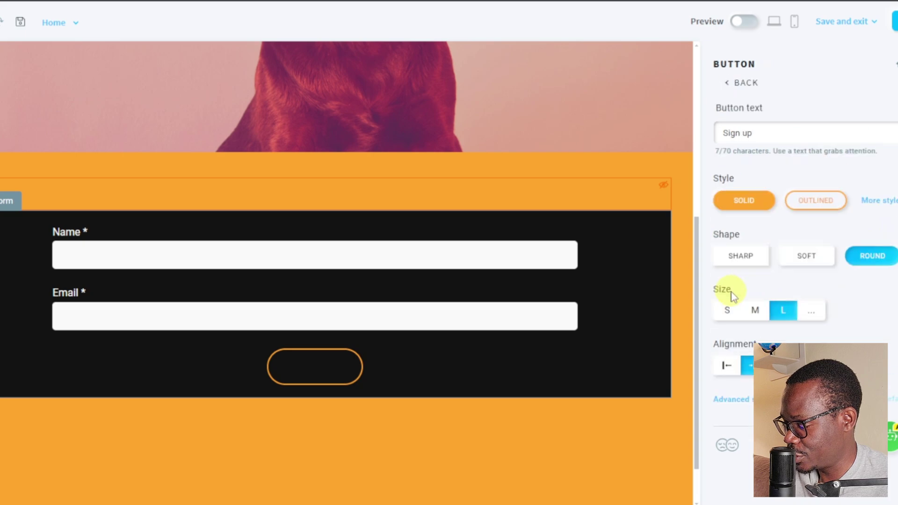
{"action": "left_click", "coordinate": [758, 201]}
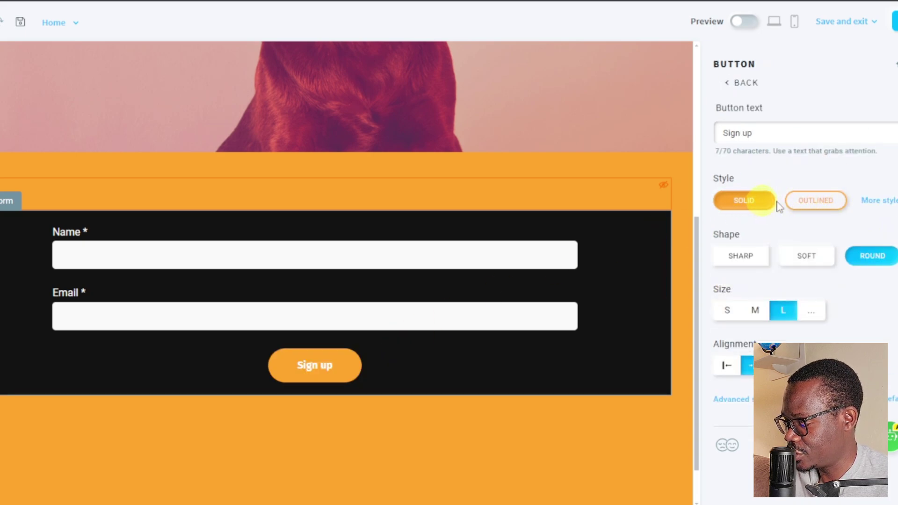
{"action": "left_click", "coordinate": [819, 201]}
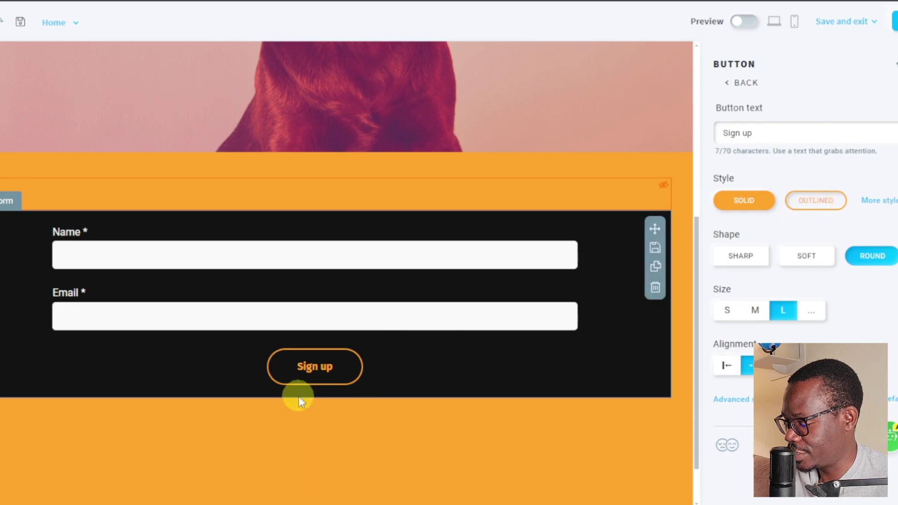
{"action": "left_click", "coordinate": [753, 209]}
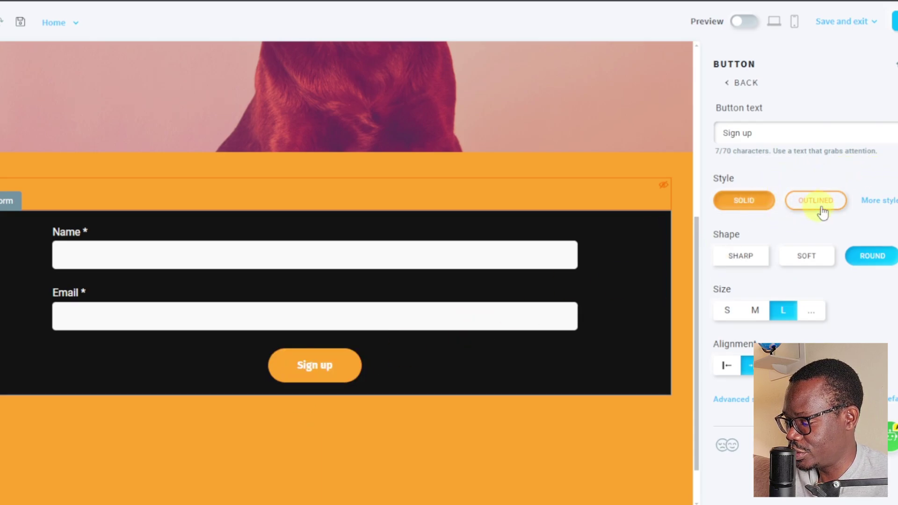
{"action": "left_click", "coordinate": [822, 207]}
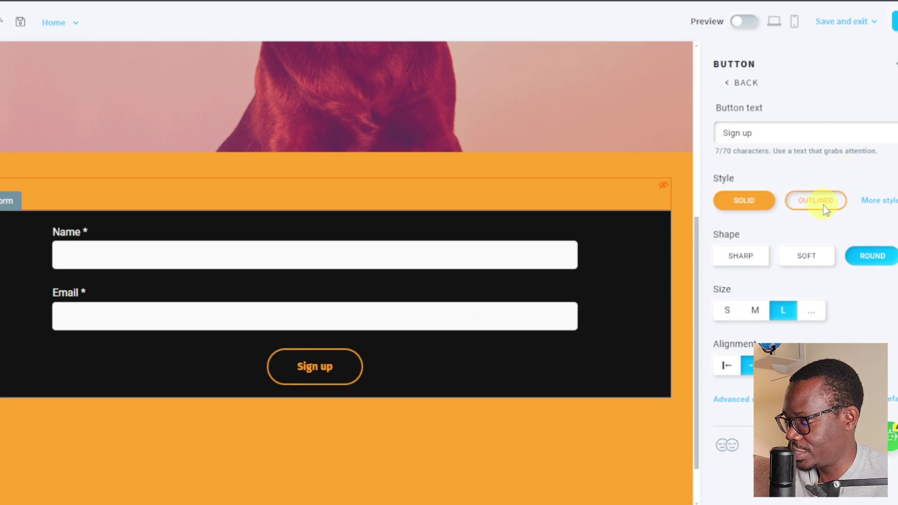
Examine the additional button style designs available for the signup form's button, leaving its current style in place
{"action": "left_click", "coordinate": [889, 203]}
{"action": "scroll", "coordinate": [493, 216], "scroll_direction": "down", "scroll_amount": 3}
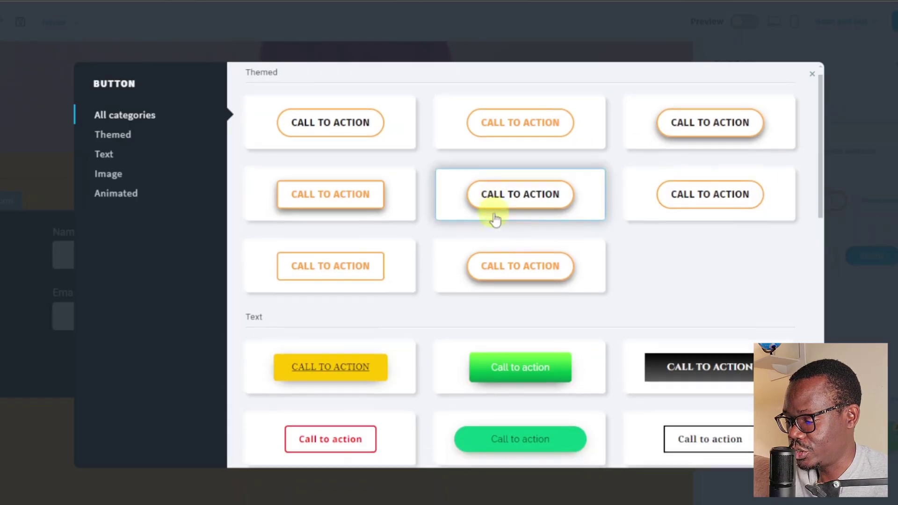
{"action": "scroll", "coordinate": [502, 283], "scroll_direction": "up", "scroll_amount": 1}
{"action": "scroll", "coordinate": [502, 283], "scroll_direction": "up", "scroll_amount": 3}
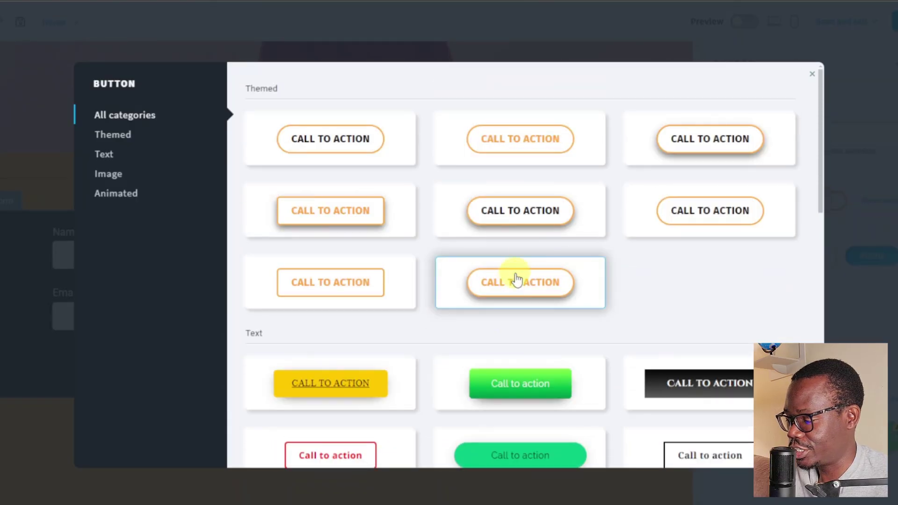
{"action": "left_click", "coordinate": [865, 59]}
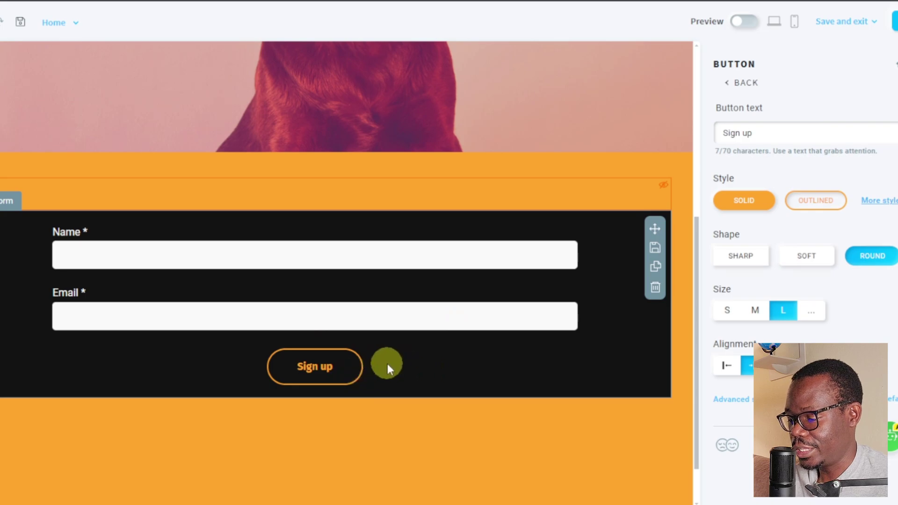
Move the CALL TO ACTION button from the hero to directly below the signup form in the orange section
{"action": "scroll", "coordinate": [387, 364], "scroll_direction": "up", "scroll_amount": 7}
{"action": "left_click", "coordinate": [321, 228]}
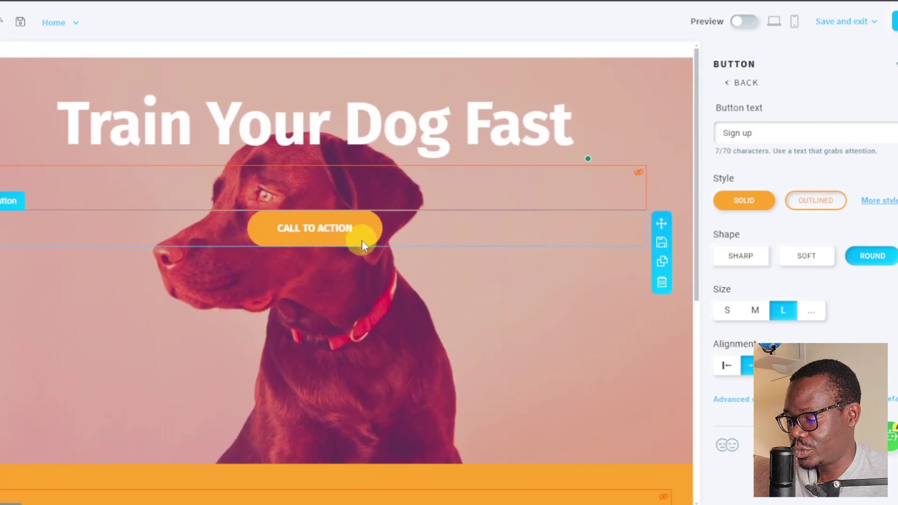
{"action": "scroll", "coordinate": [358, 225], "scroll_direction": "down", "scroll_amount": 3}
{"action": "scroll", "coordinate": [346, 184], "scroll_direction": "up", "scroll_amount": 2}
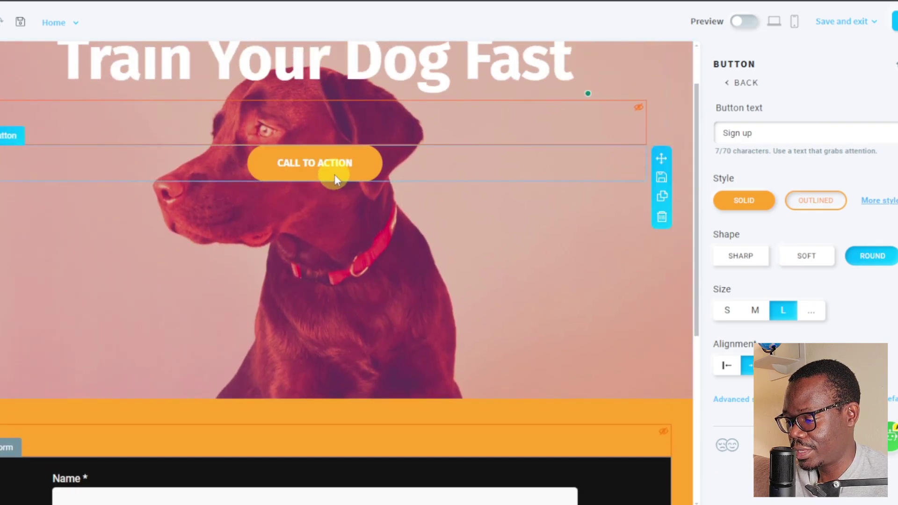
{"action": "left_click_drag", "start_coordinate": [364, 173], "coordinate": [341, 276]}
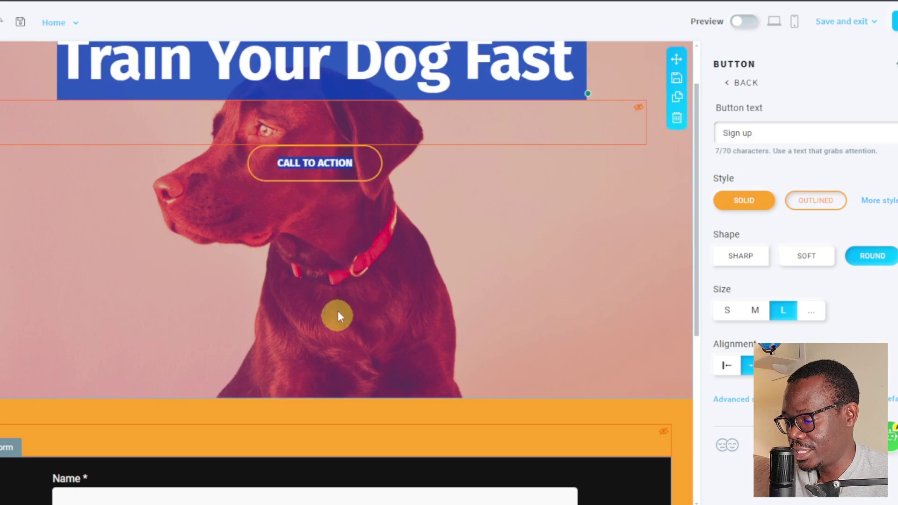
{"action": "left_click", "coordinate": [410, 211]}
{"action": "scroll", "coordinate": [406, 335], "scroll_direction": "down", "scroll_amount": 5}
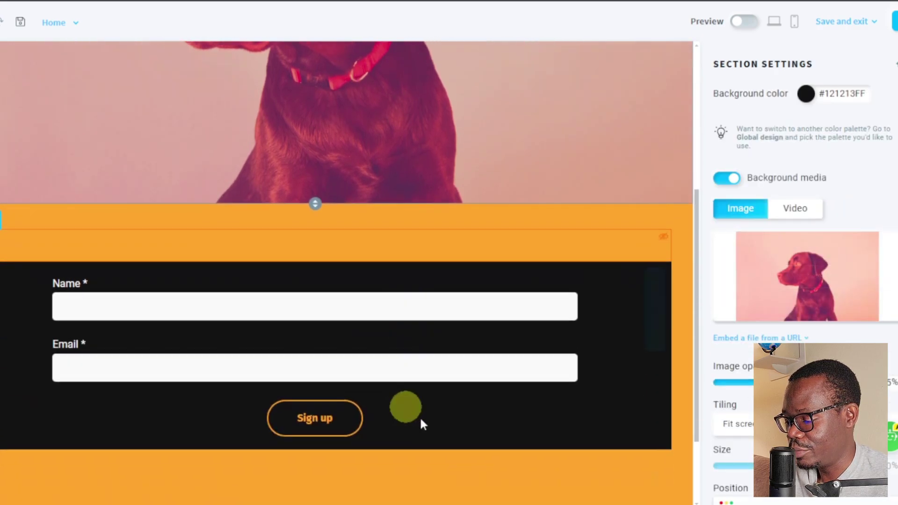
{"action": "scroll", "coordinate": [365, 386], "scroll_direction": "up", "scroll_amount": 3}
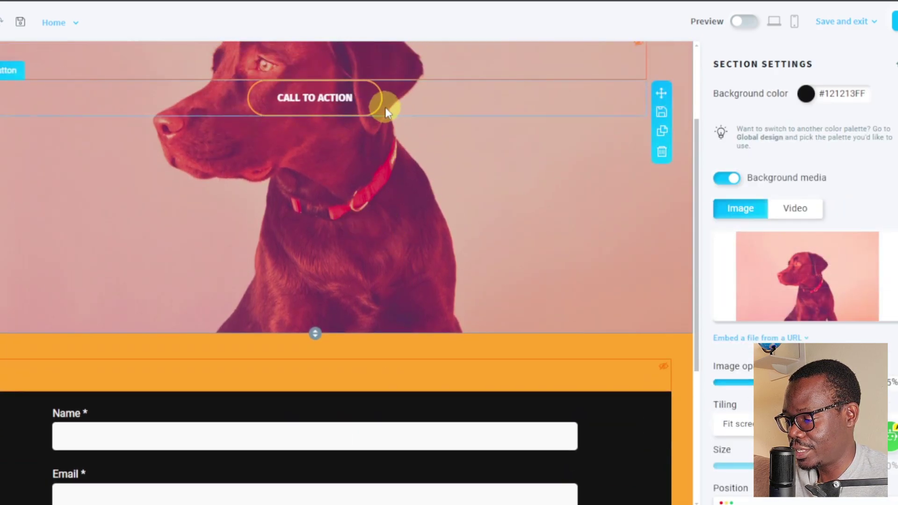
{"action": "left_click", "coordinate": [537, 105]}
{"action": "left_click_drag", "start_coordinate": [662, 93], "coordinate": [321, 385]}
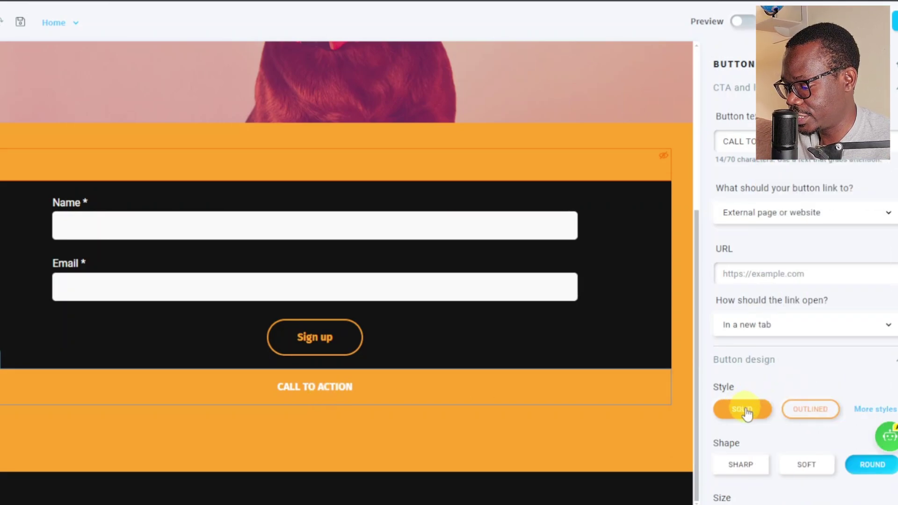
Restyle the CALL TO ACTION button with the themed rounded design that has dark text and a drop shadow
{"action": "left_click", "coordinate": [809, 410]}
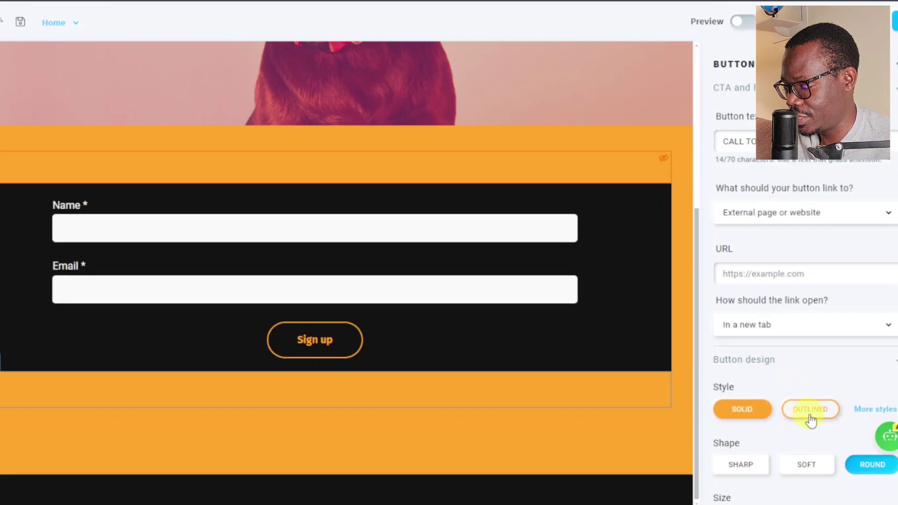
{"action": "scroll", "coordinate": [785, 388], "scroll_direction": "down", "scroll_amount": 4}
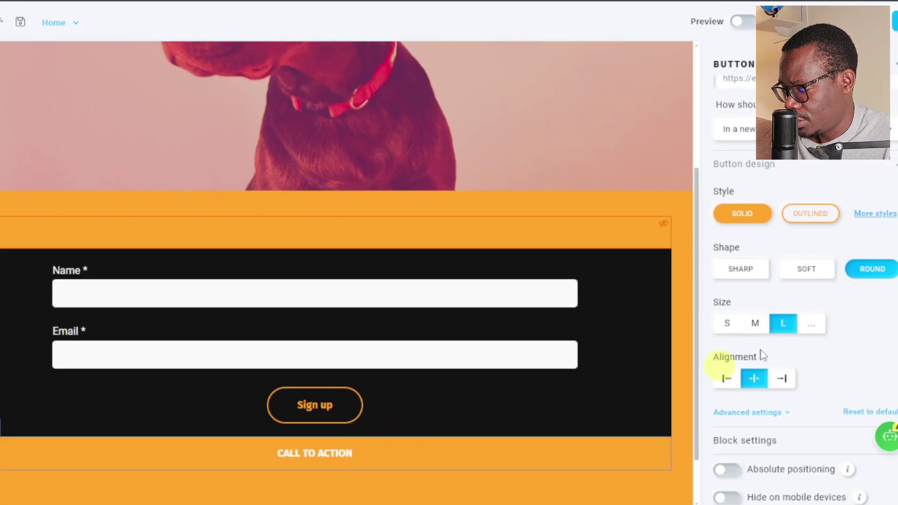
{"action": "left_click", "coordinate": [873, 214]}
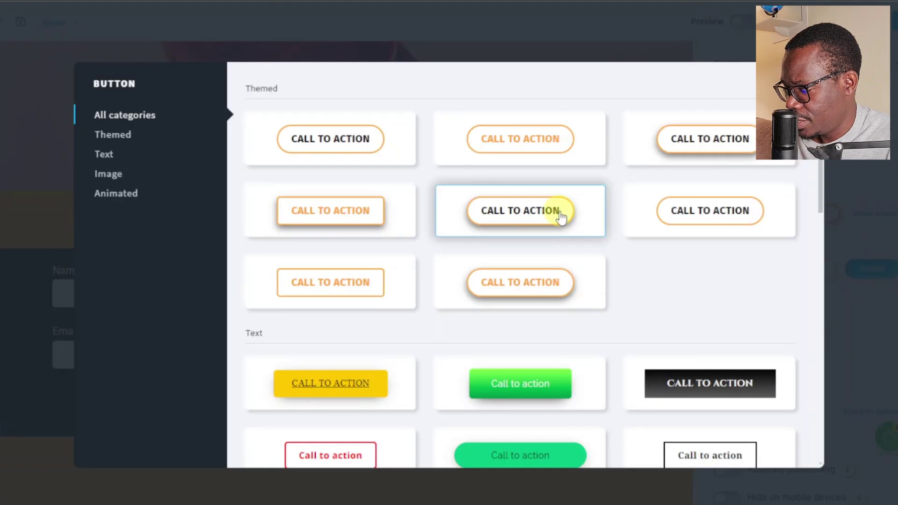
{"action": "left_click", "coordinate": [539, 211]}
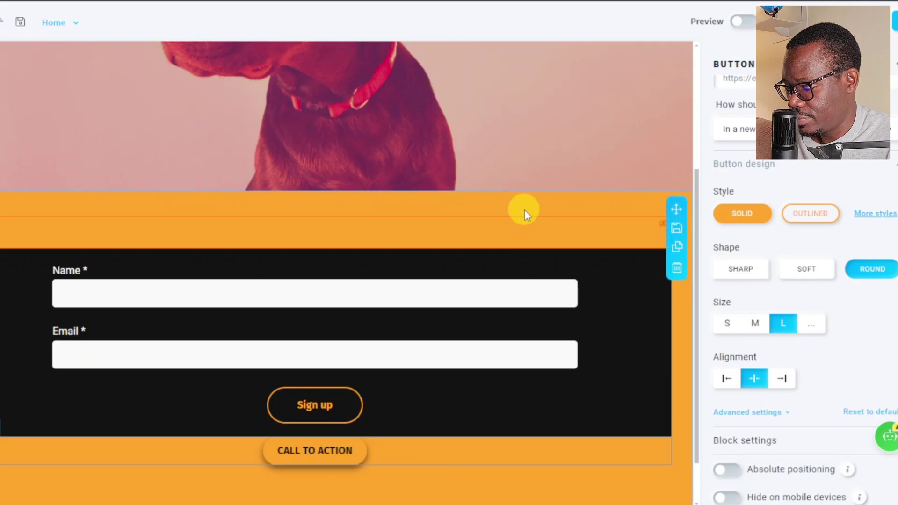
Replace the text of the button below the signup form with "Acess Ebook Now"
{"action": "scroll", "coordinate": [487, 368], "scroll_direction": "down", "scroll_amount": 1}
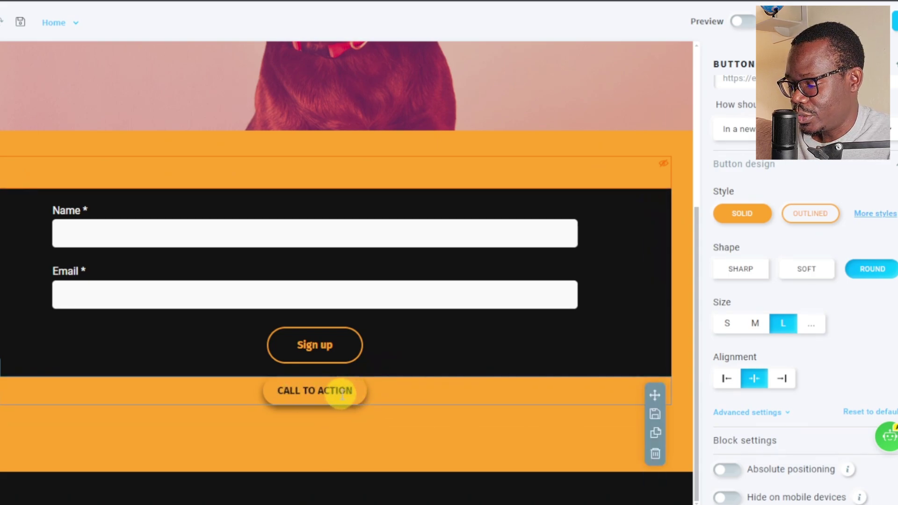
{"action": "scroll", "coordinate": [816, 262], "scroll_direction": "up", "scroll_amount": 4}
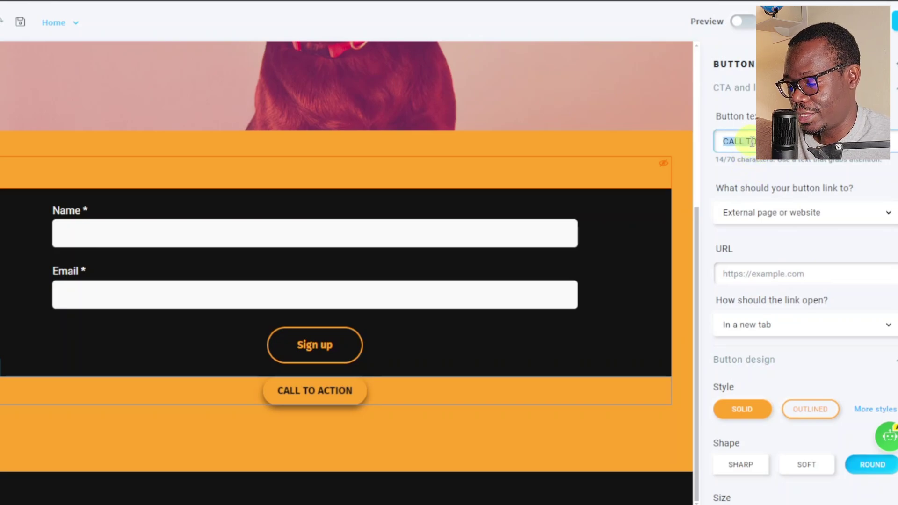
{"action": "type", "text": "Acee"}
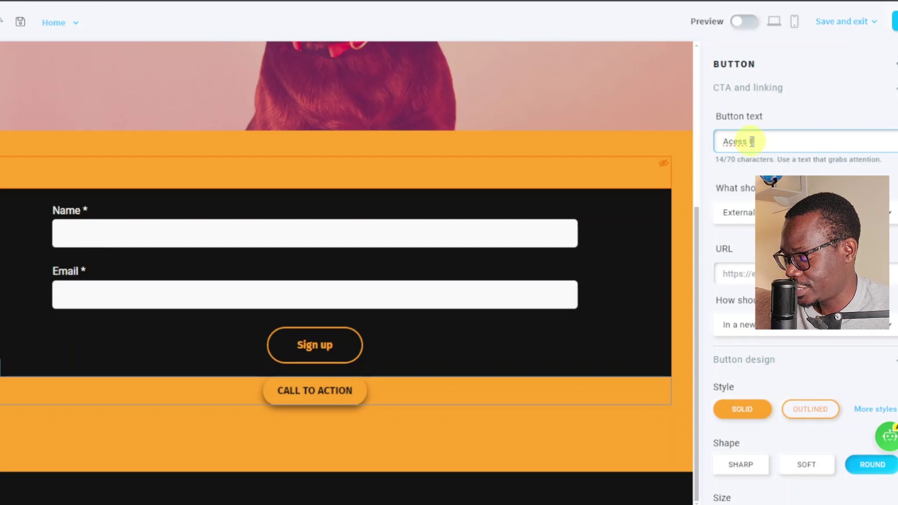
{"action": "type", "text": "s Ebook"}
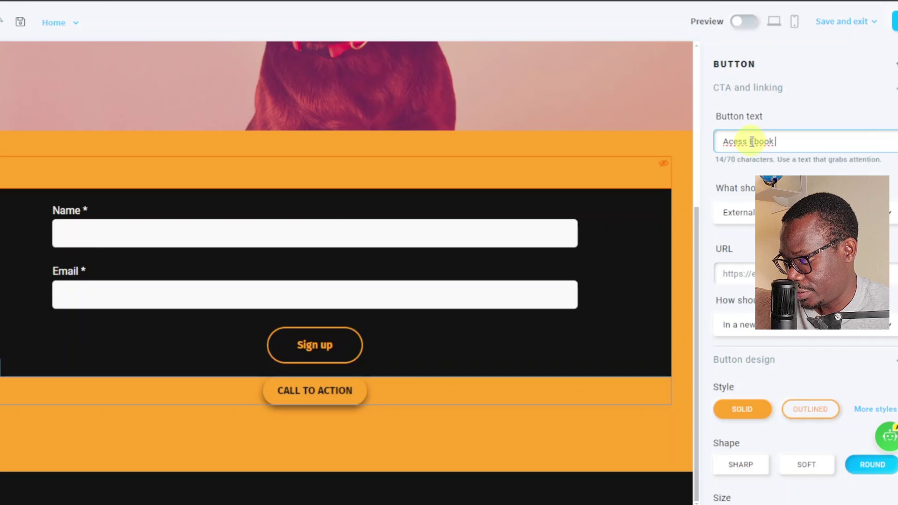
{"action": "type", "text": " Now"}
{"action": "left_click", "coordinate": [814, 171]}
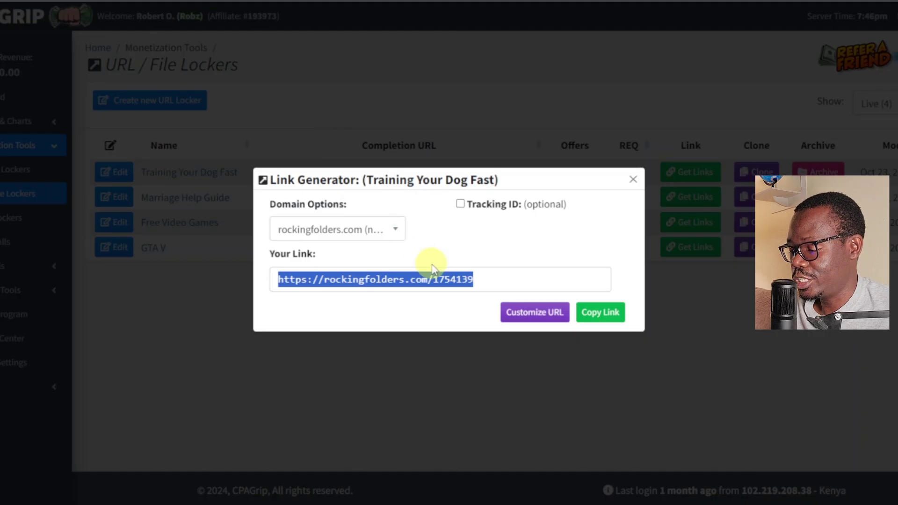
{"action": "left_click", "coordinate": [609, 312]}
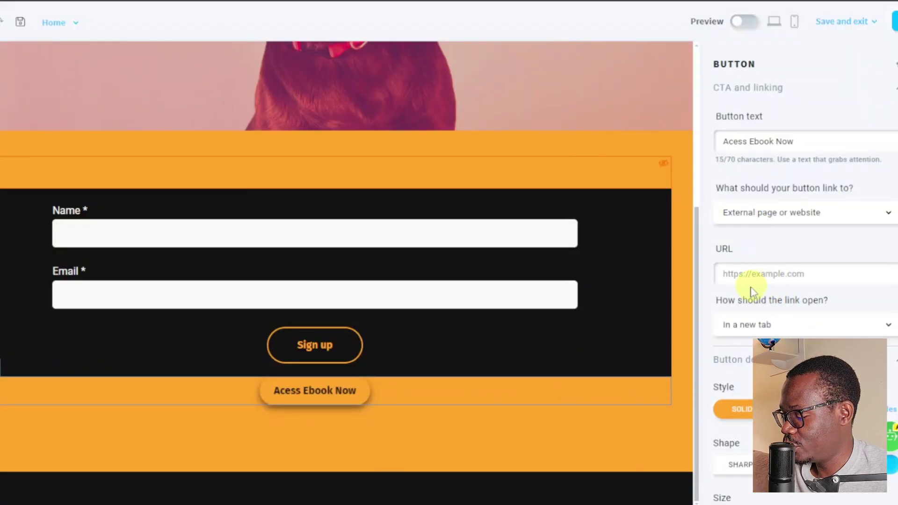
{"action": "left_click", "coordinate": [743, 274]}
{"action": "right_click", "coordinate": [745, 273]}
{"action": "left_click", "coordinate": [778, 145]}
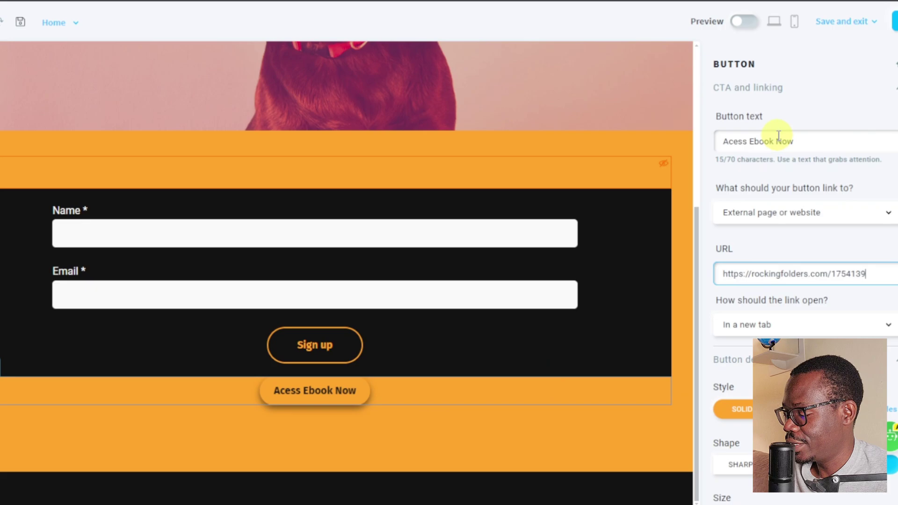
Review the landing page from the hero title down to the signup form and the ebook button
{"action": "scroll", "coordinate": [752, 310], "scroll_direction": "down", "scroll_amount": 2}
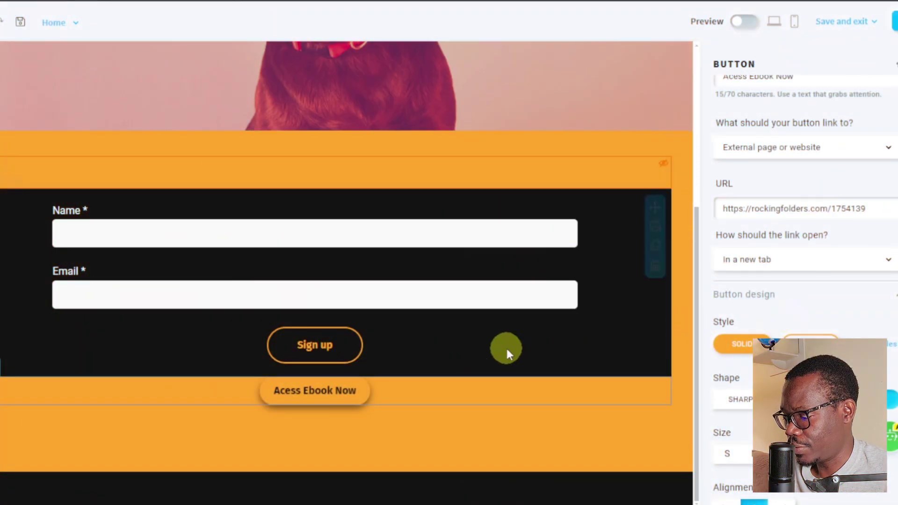
{"action": "scroll", "coordinate": [282, 234], "scroll_direction": "up", "scroll_amount": 5}
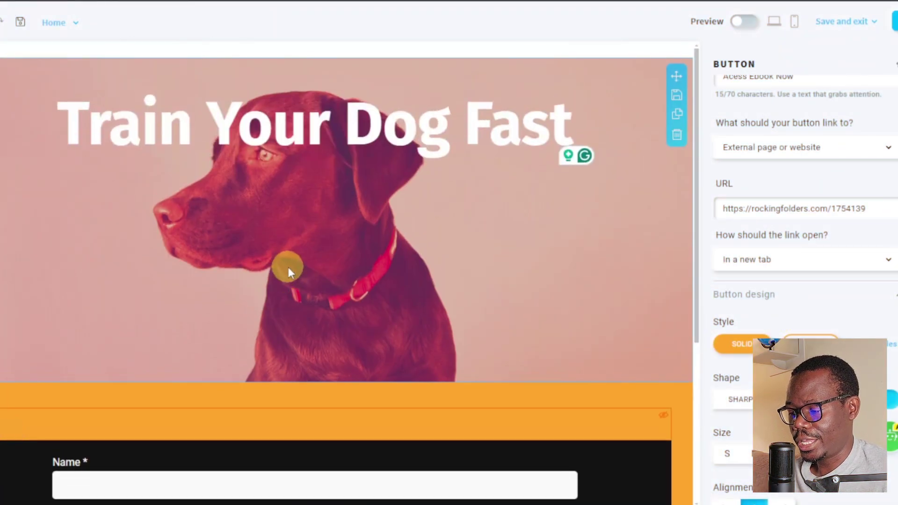
{"action": "scroll", "coordinate": [288, 268], "scroll_direction": "down", "scroll_amount": 5}
{"action": "scroll", "coordinate": [375, 290], "scroll_direction": "up", "scroll_amount": 3}
{"action": "scroll", "coordinate": [405, 323], "scroll_direction": "up", "scroll_amount": 3}
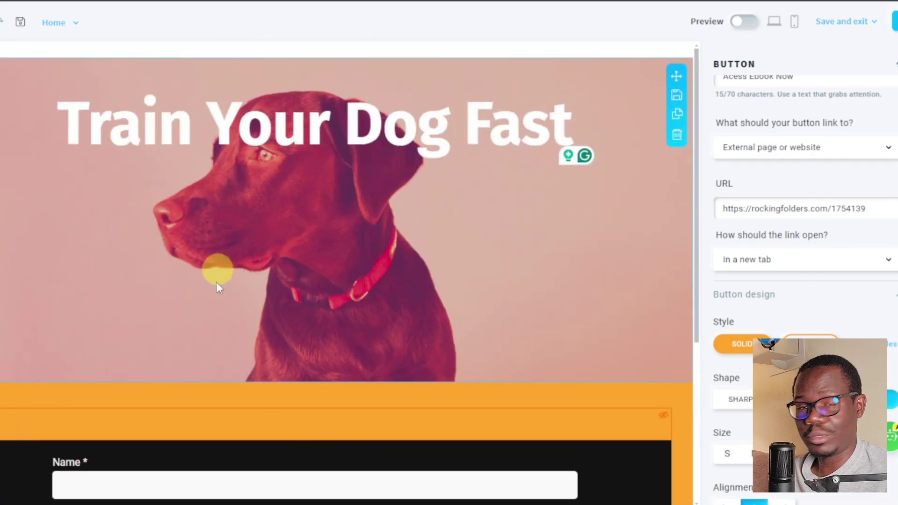
{"action": "scroll", "coordinate": [214, 271], "scroll_direction": "down", "scroll_amount": 6}
{"action": "scroll", "coordinate": [346, 334], "scroll_direction": "up", "scroll_amount": 5}
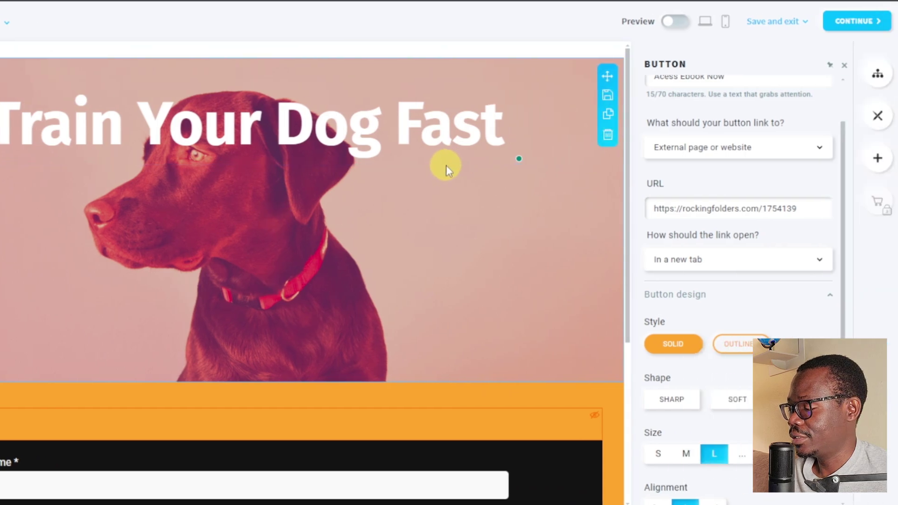
Proceed to the landing page settings and rename the page as "Training Your Dog"
{"action": "left_click", "coordinate": [855, 23]}
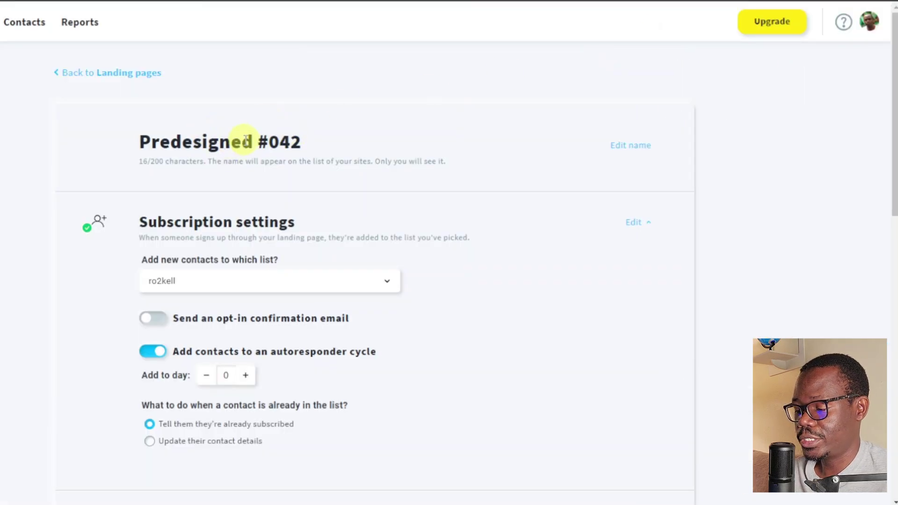
{"action": "triple_click", "coordinate": [230, 139]}
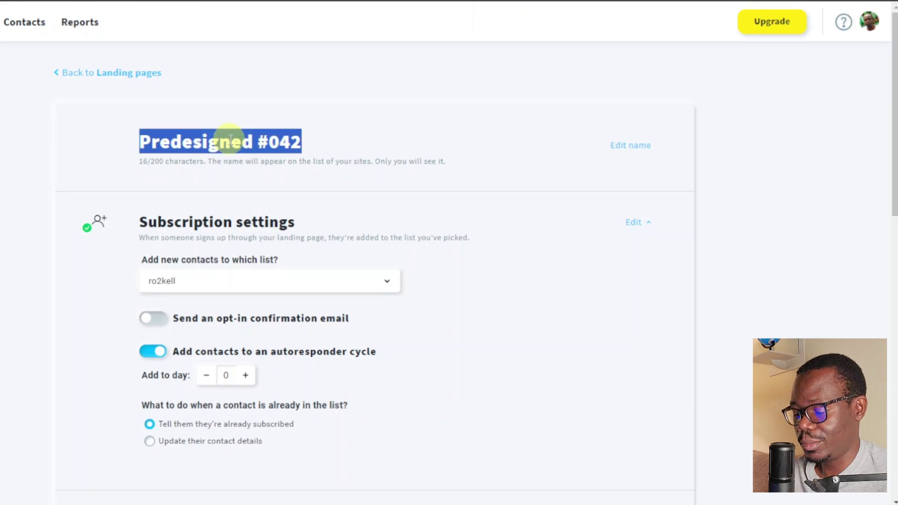
{"action": "type", "text": "Tra"}
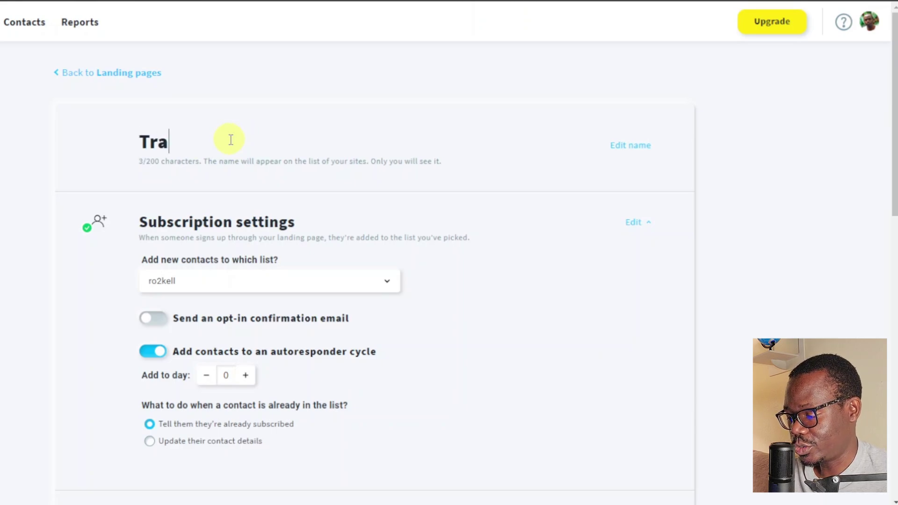
{"action": "type", "text": "ining Your Dog"}
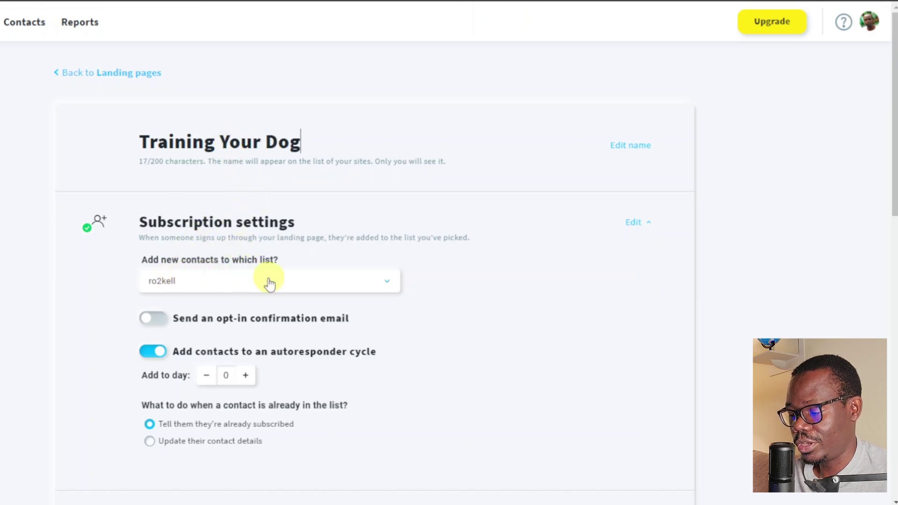
Choose Dog Training as the list that new landing page contacts are added to and check the subscription settings
{"action": "left_click", "coordinate": [387, 283]}
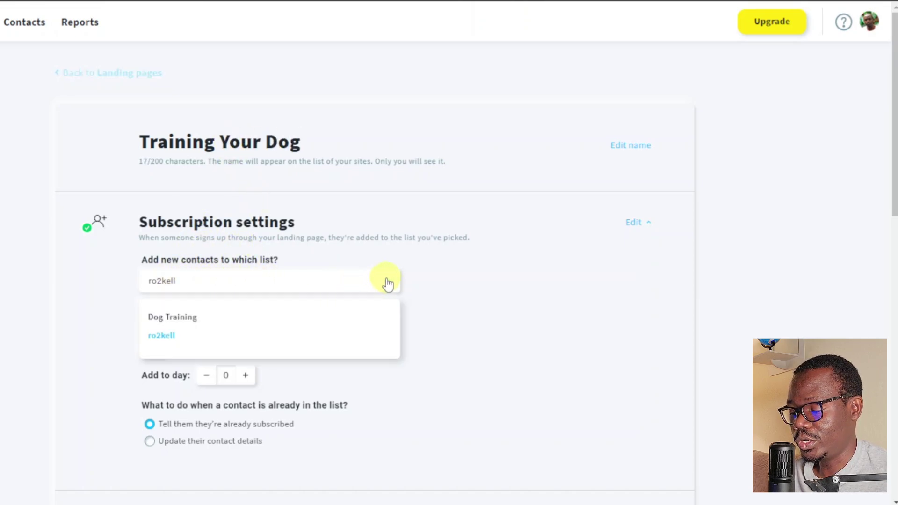
{"action": "left_click", "coordinate": [182, 320]}
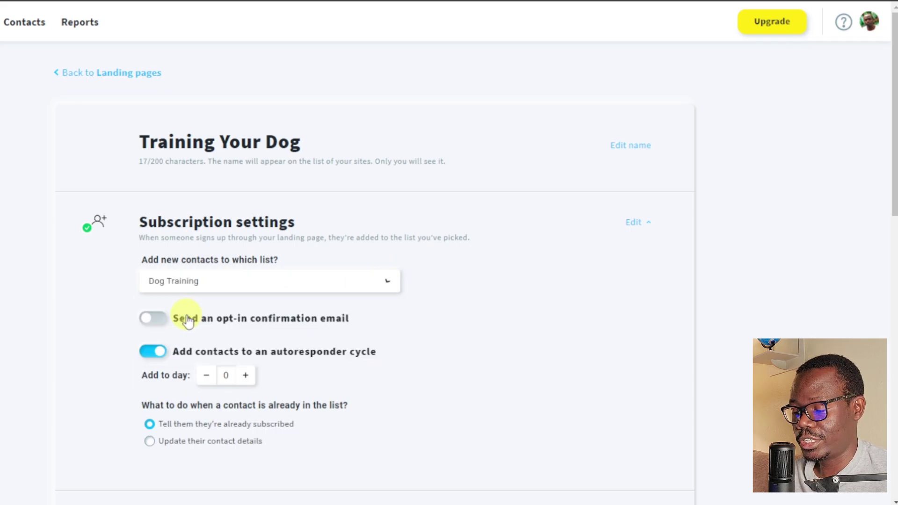
{"action": "scroll", "coordinate": [273, 167], "scroll_direction": "down", "scroll_amount": 3}
{"action": "scroll", "coordinate": [273, 167], "scroll_direction": "down", "scroll_amount": 2}
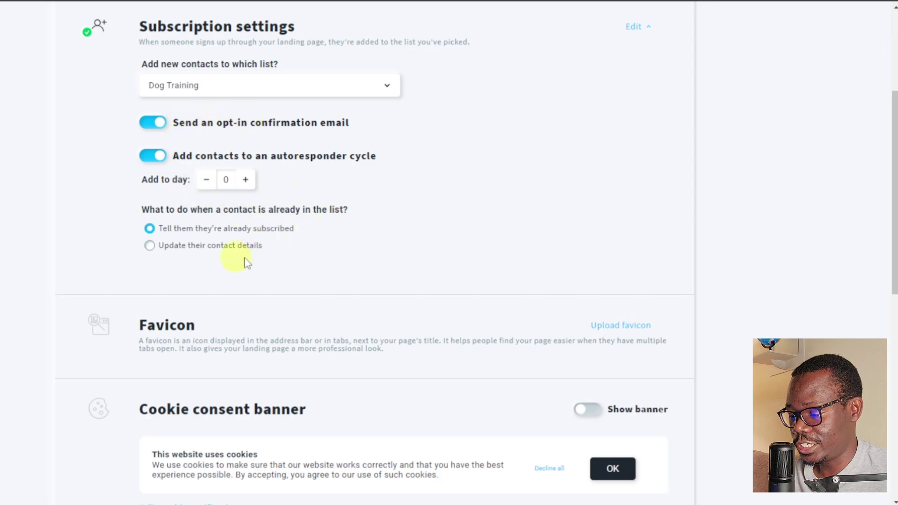
Publish the landing page on the free GetResponse domain training-your-dog-43850.gr-site.com
{"action": "scroll", "coordinate": [323, 276], "scroll_direction": "down", "scroll_amount": 4}
{"action": "scroll", "coordinate": [323, 271], "scroll_direction": "down", "scroll_amount": 7}
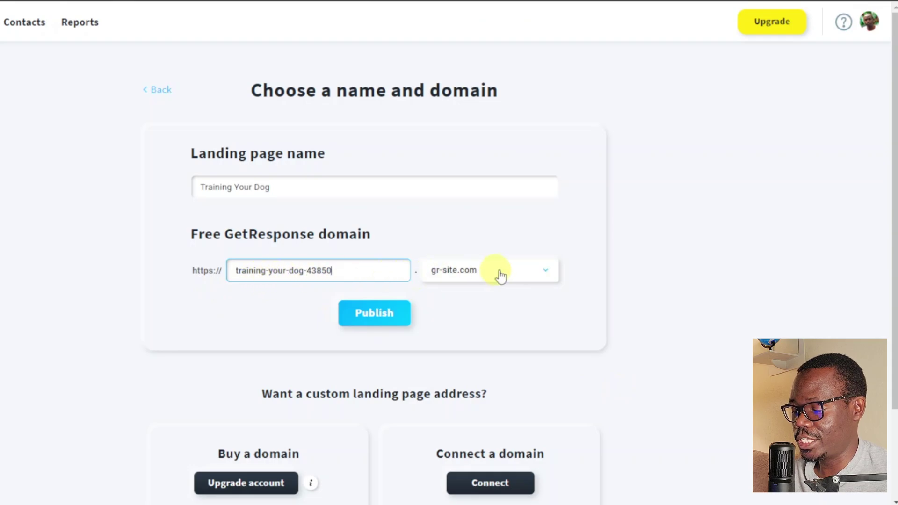
{"action": "left_click", "coordinate": [374, 317]}
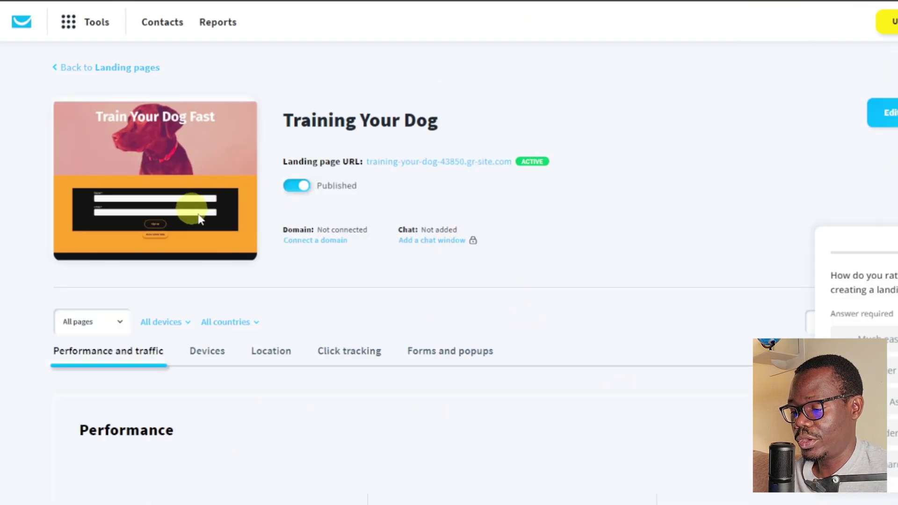